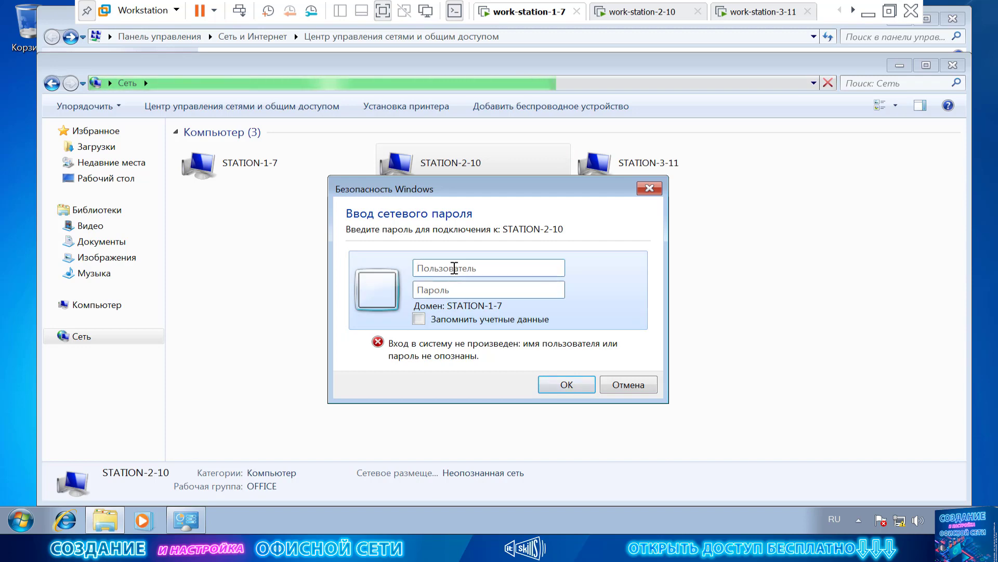
Cancel the network password request for STATION-2-10 without entering credentials
click(451, 289)
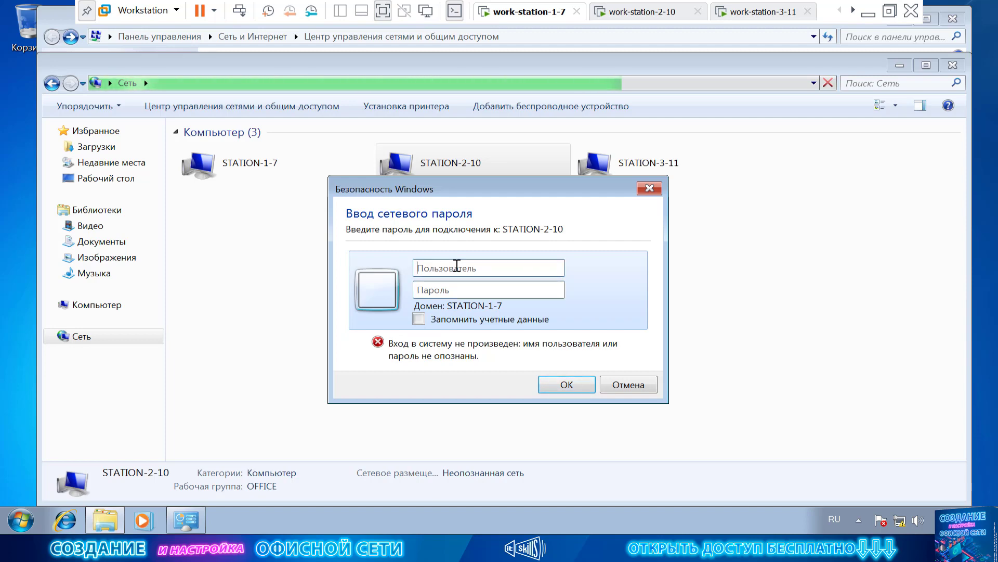
click(457, 266)
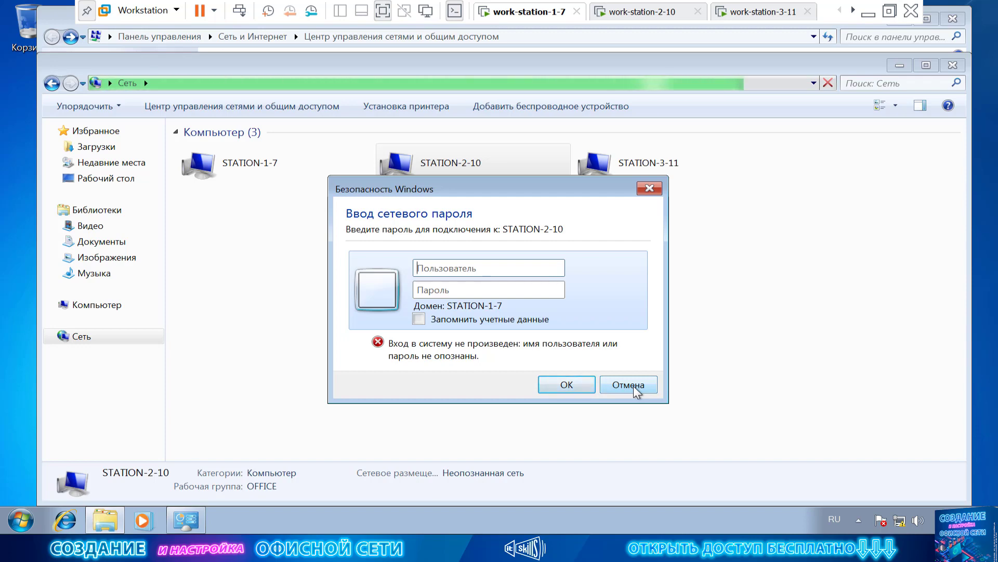
click(634, 386)
On work-station-2-10, show the Control Panel as small icons and open the advanced sharing settings from the Network and Sharing Center
click(644, 13)
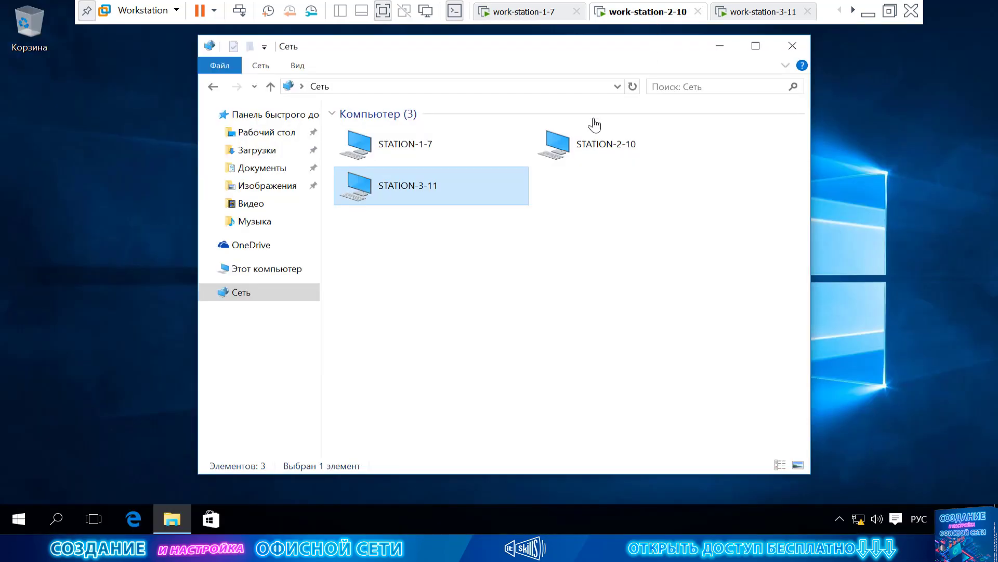
click(301, 86)
click(357, 194)
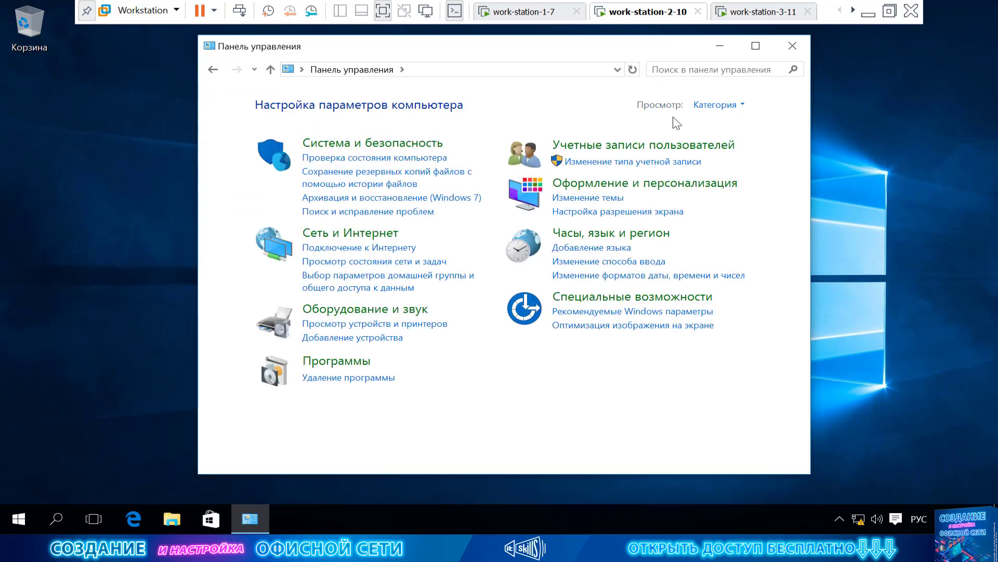
click(717, 104)
click(720, 159)
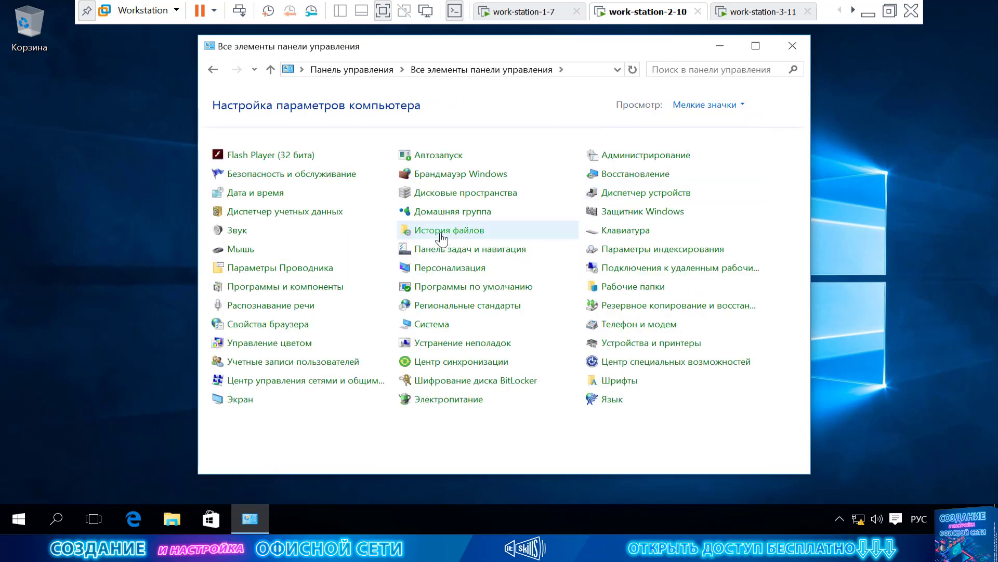
click(321, 386)
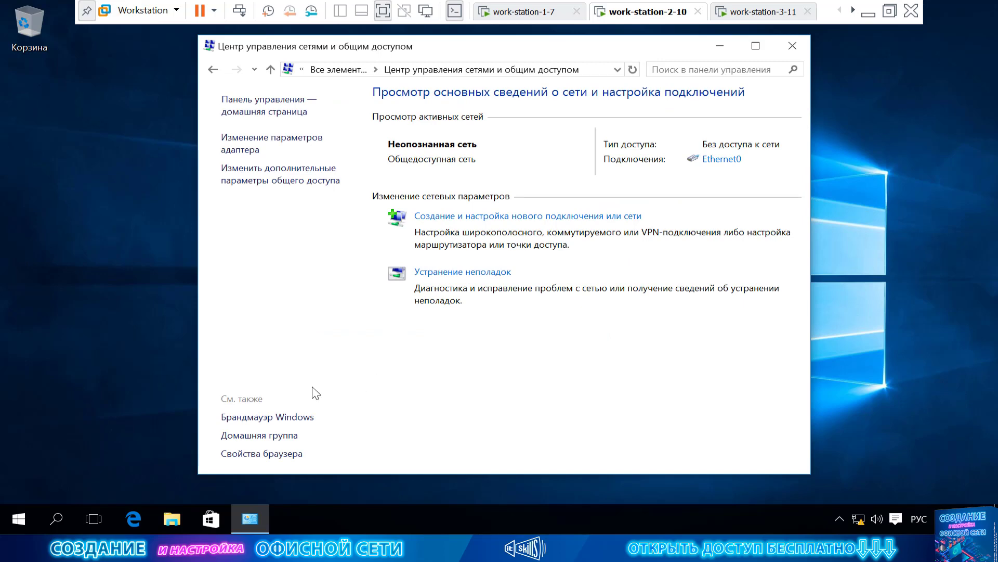
click(298, 182)
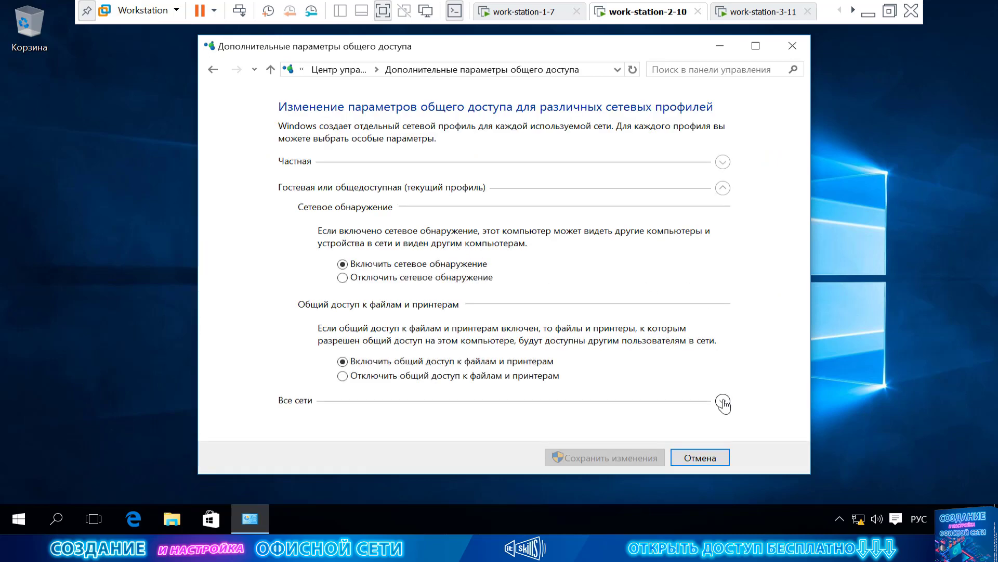
Turn off password-protected sharing for all networks on work-station-2-10 and save the changes
click(723, 402)
scroll(692, 301, down, 5)
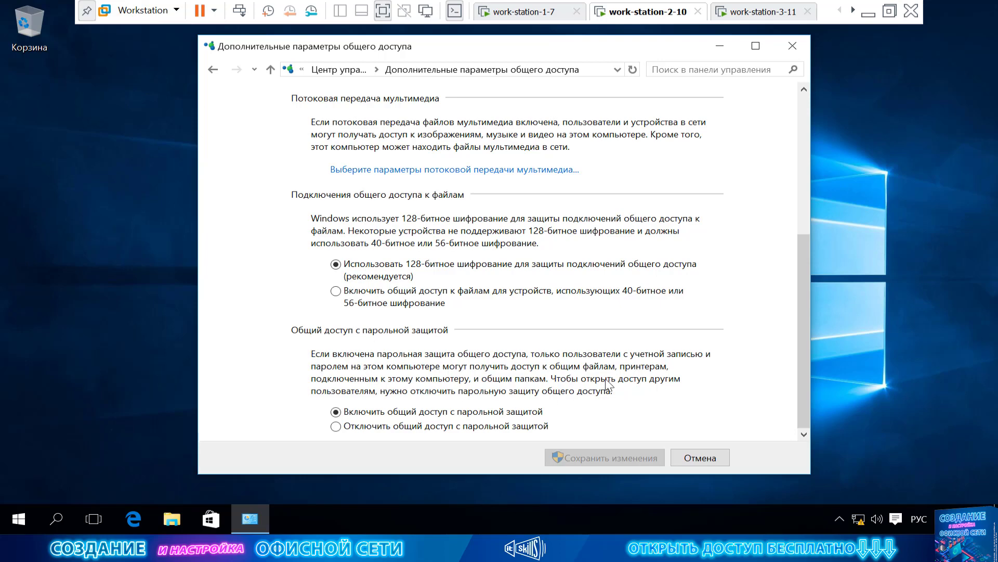
click(468, 426)
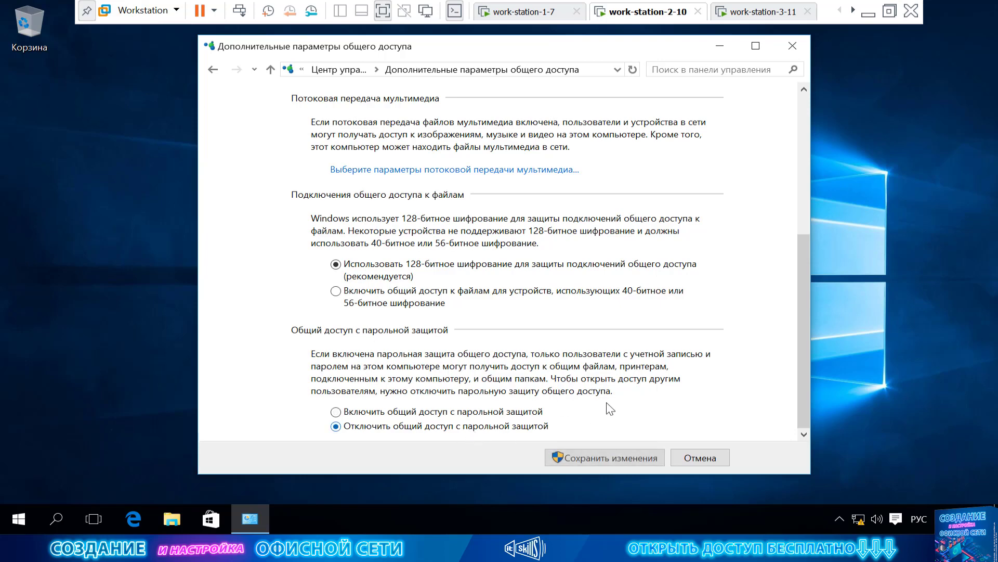
click(616, 459)
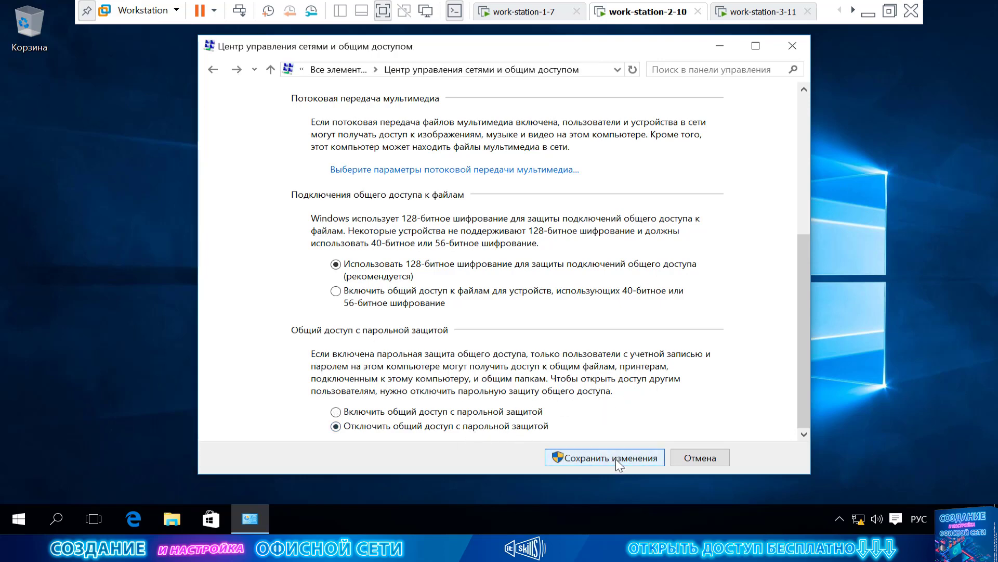
From work-station-1-7, open STATION-2-10 in the network and refresh its shared contents
click(551, 15)
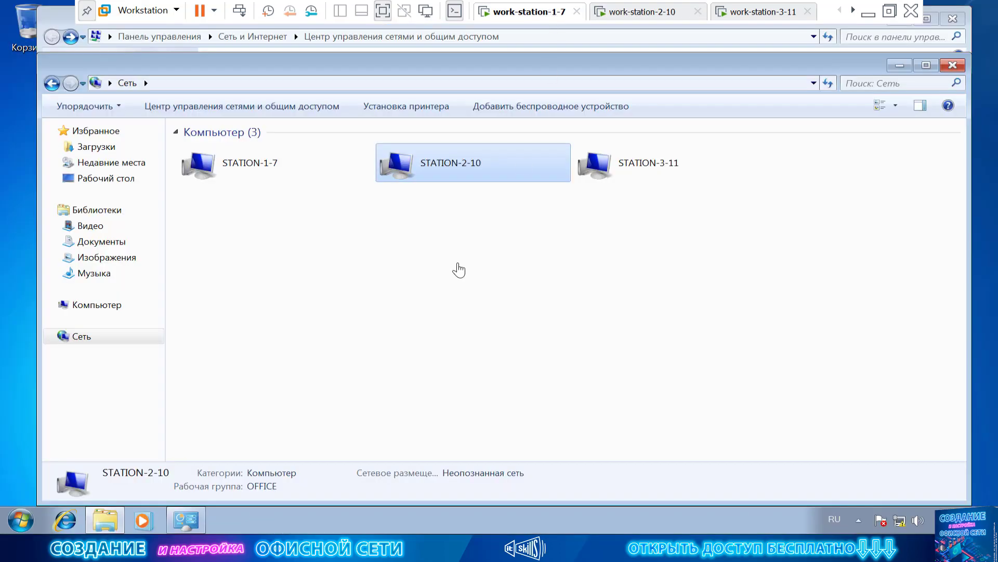
double_click(470, 163)
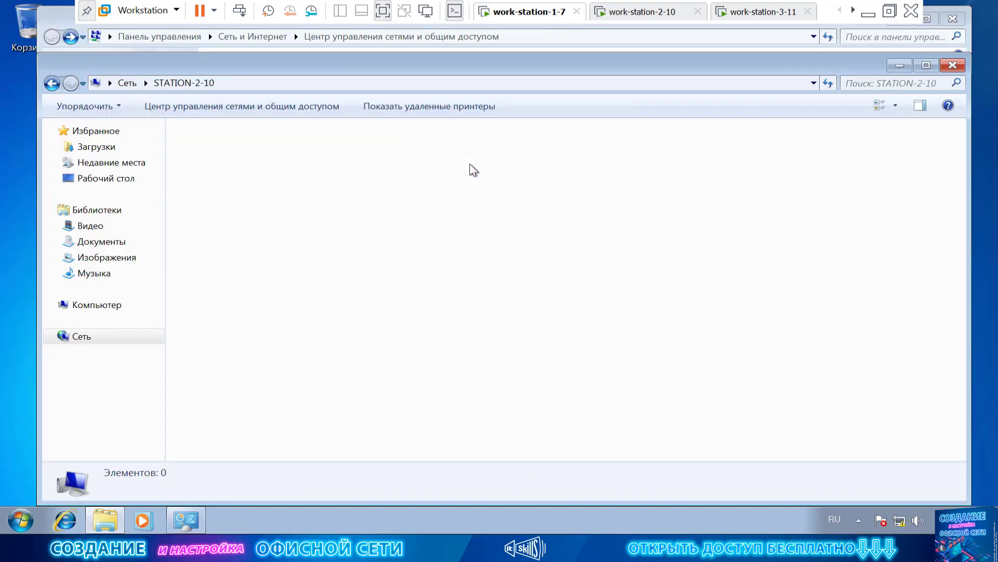
right_click(347, 192)
click(420, 240)
right_click(250, 143)
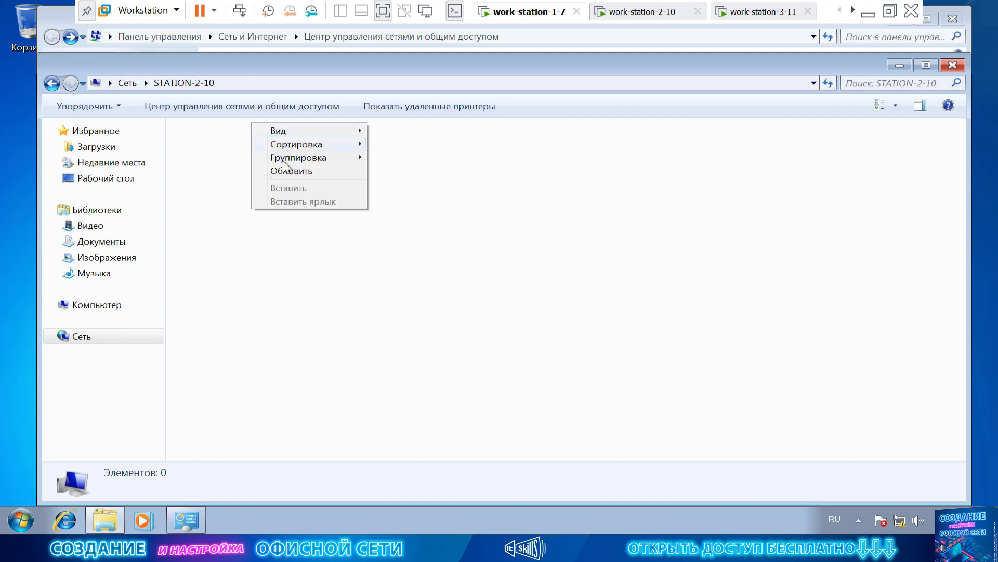
click(318, 170)
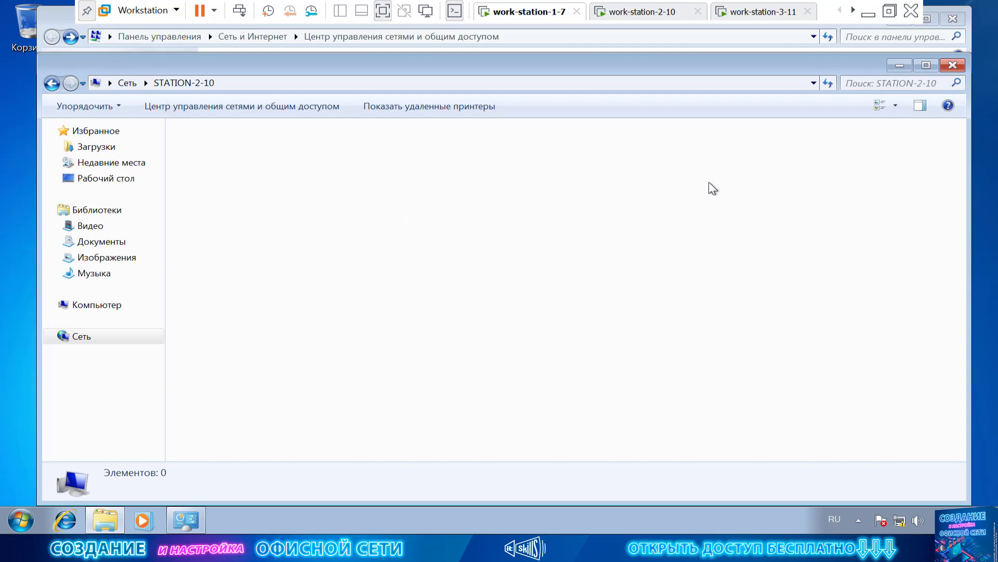
Return to the network computer list on work-station-1-7 and try to open STATION-3-11, cancelling any password request
click(665, 17)
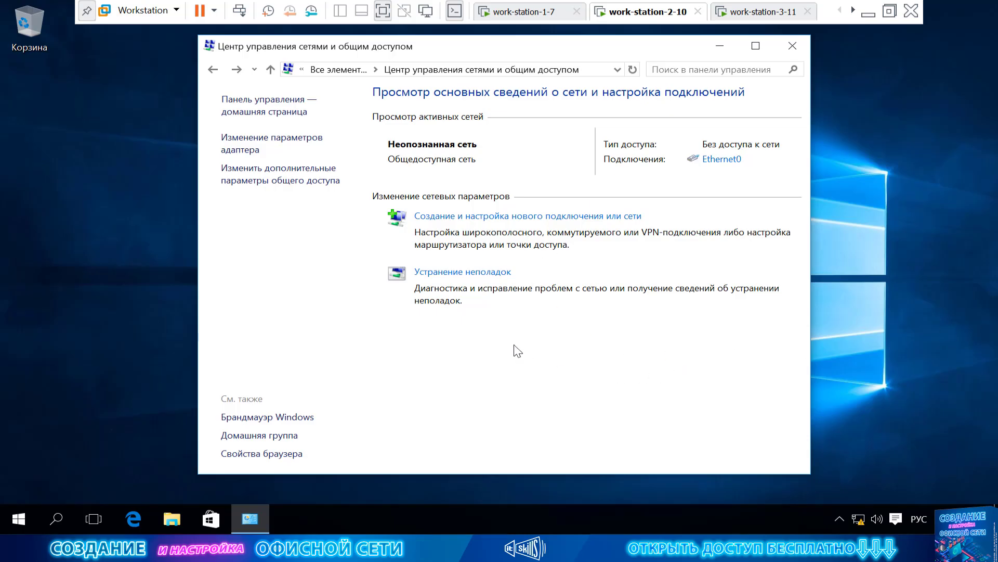
click(535, 11)
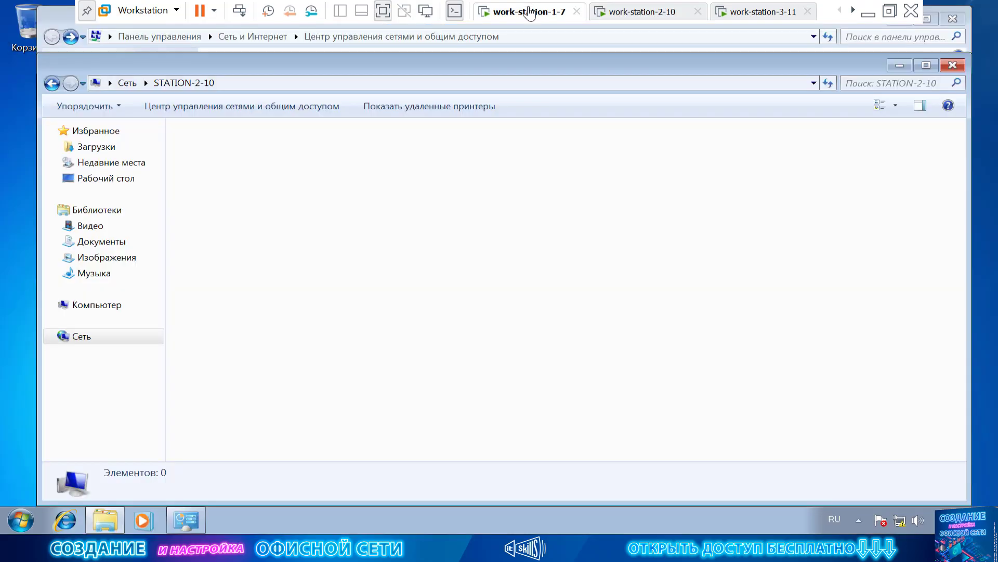
click(54, 84)
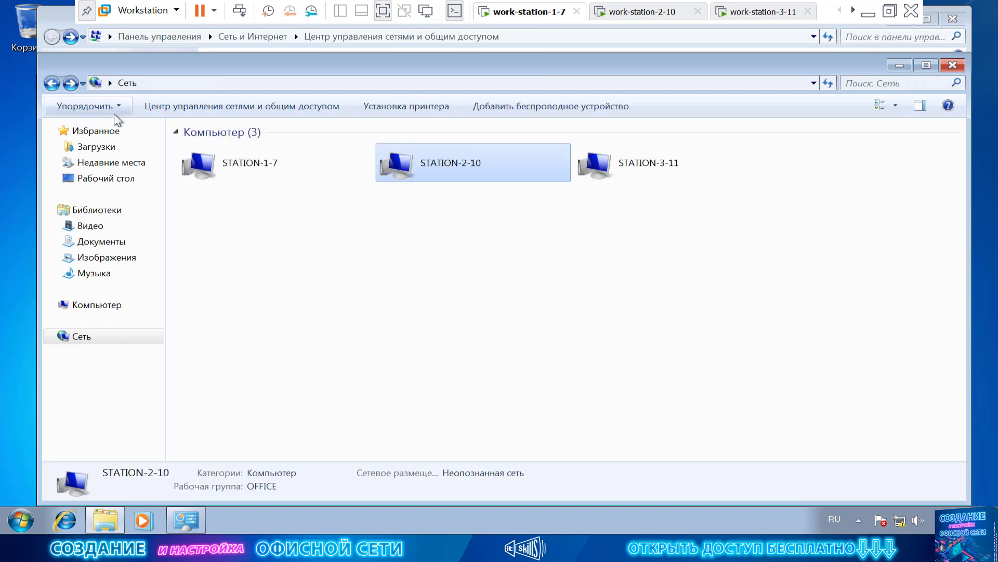
double_click(656, 167)
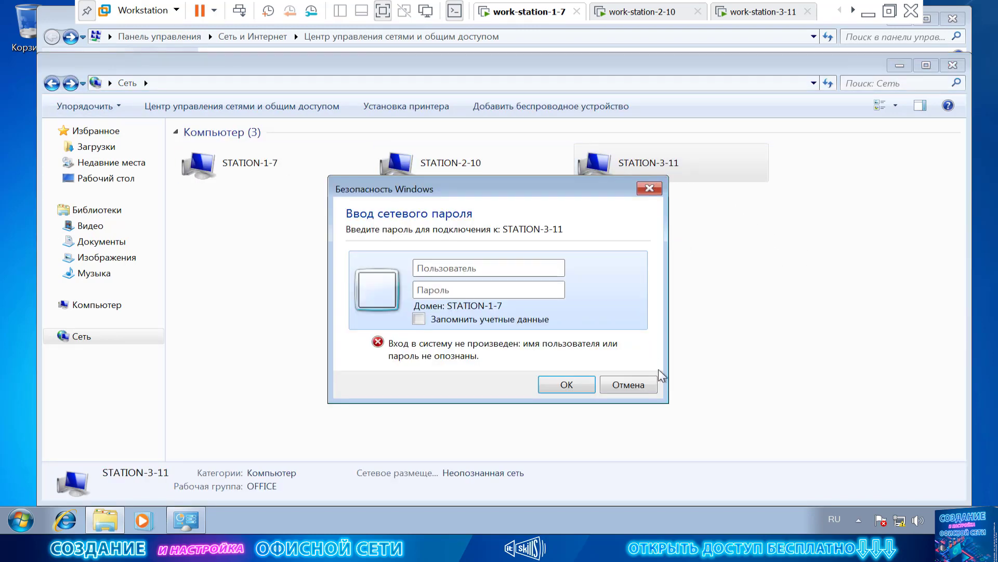
click(629, 384)
On work-station-3-11, show the Control Panel as small icons and open the advanced sharing settings from the Network and Sharing Center
click(776, 10)
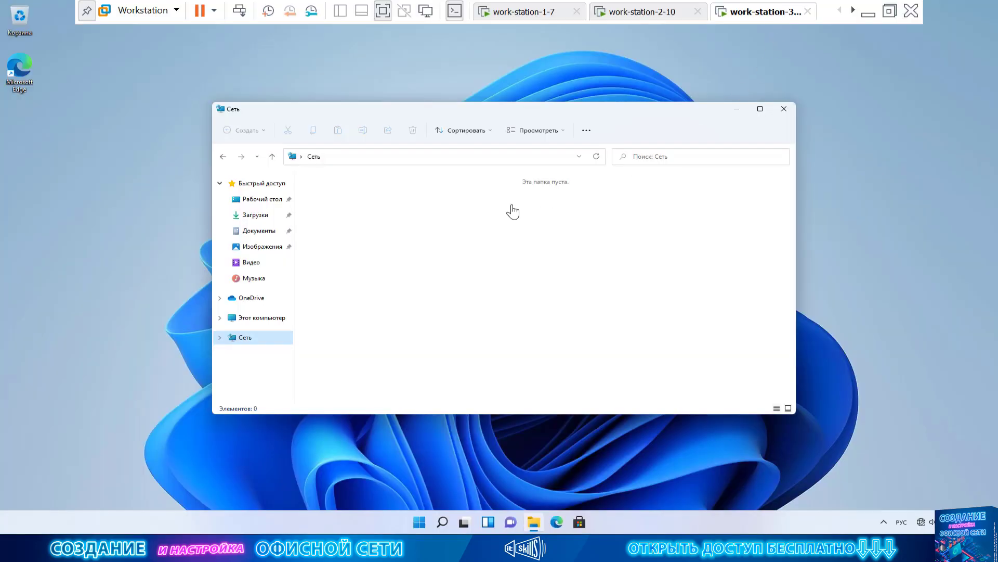
click(301, 156)
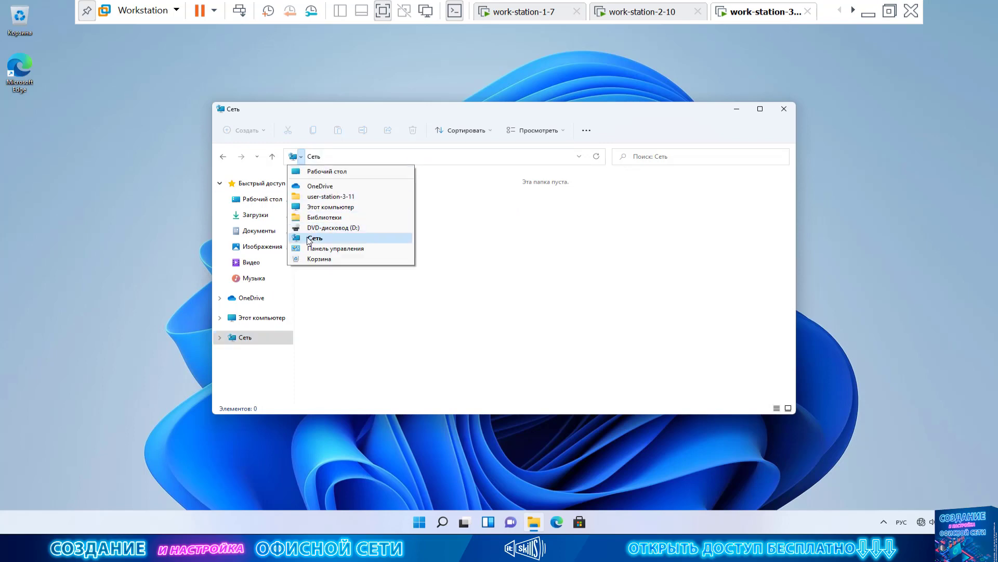
click(324, 248)
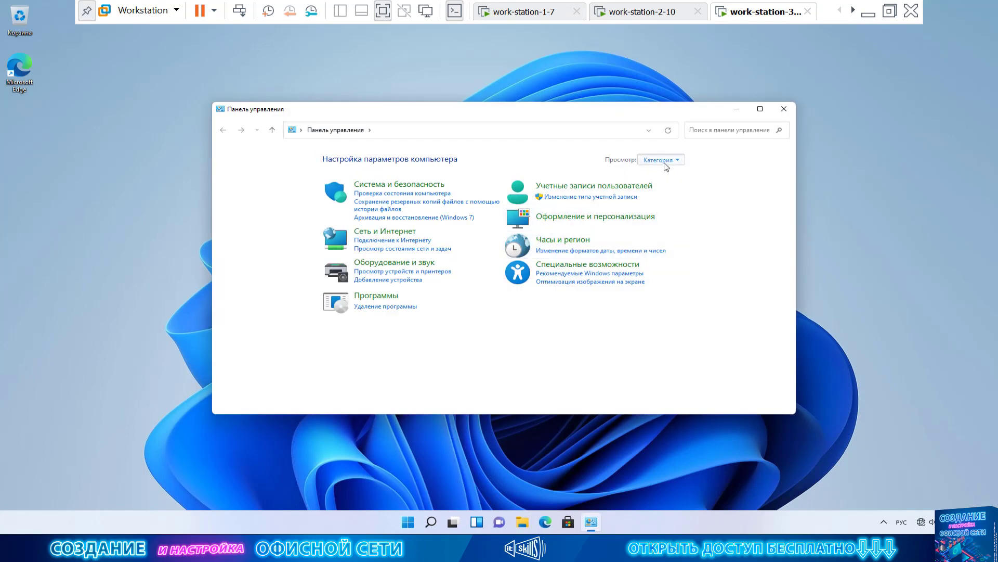
click(667, 167)
click(669, 196)
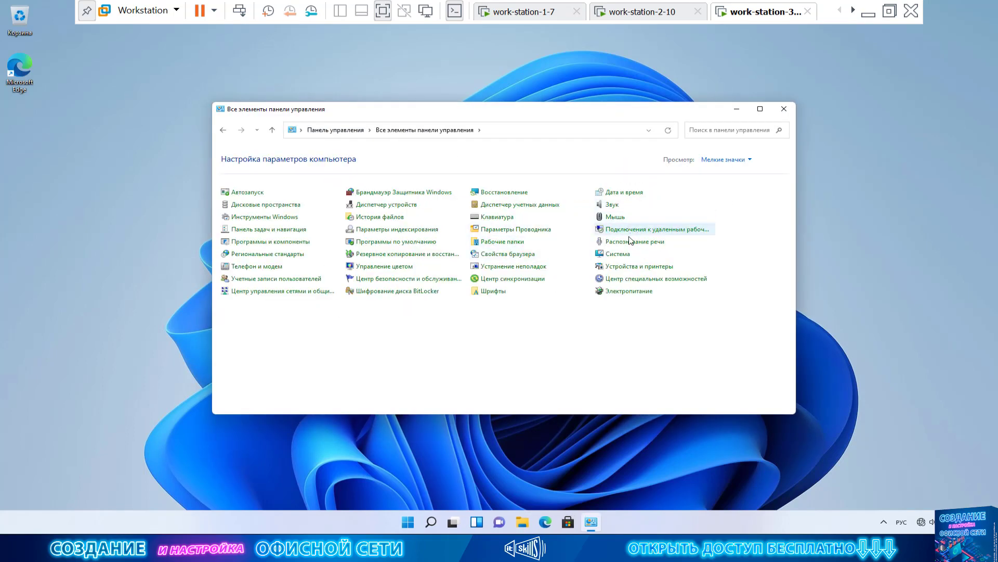
click(308, 291)
click(271, 227)
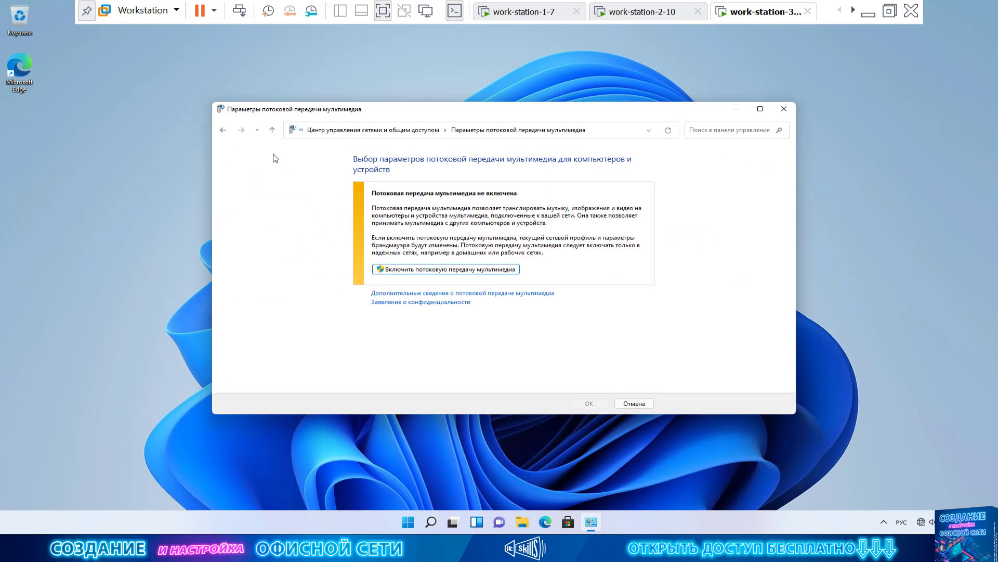
click(224, 130)
click(270, 204)
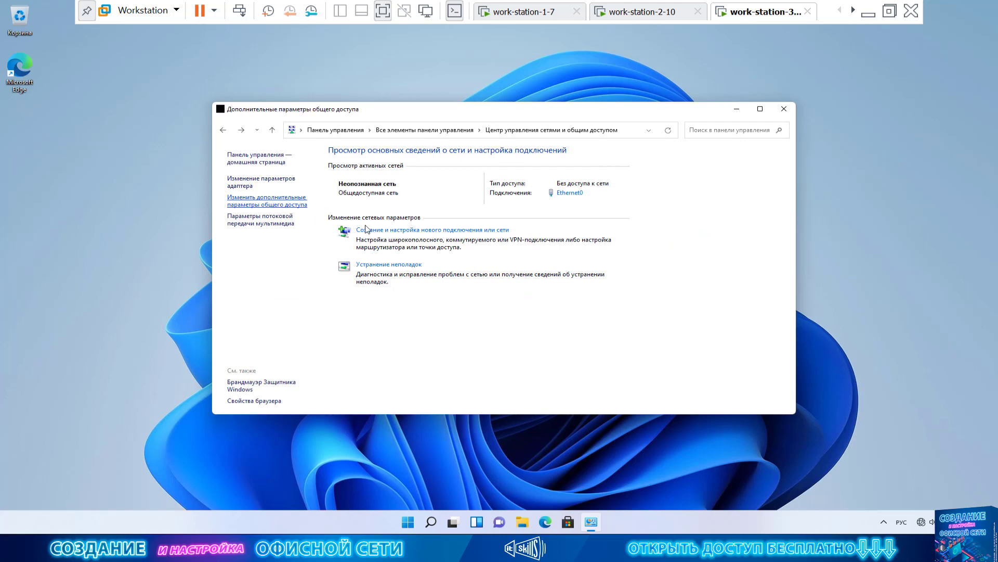
Turn off password-protected sharing for all networks on work-station-3-11 and save the changes
click(650, 344)
scroll(624, 335, down, 10)
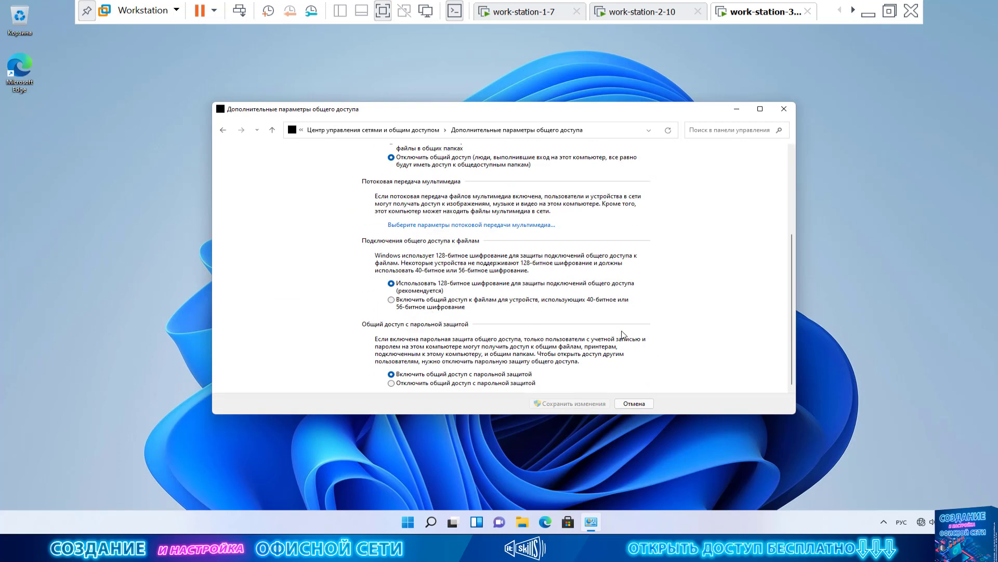
click(520, 384)
click(572, 404)
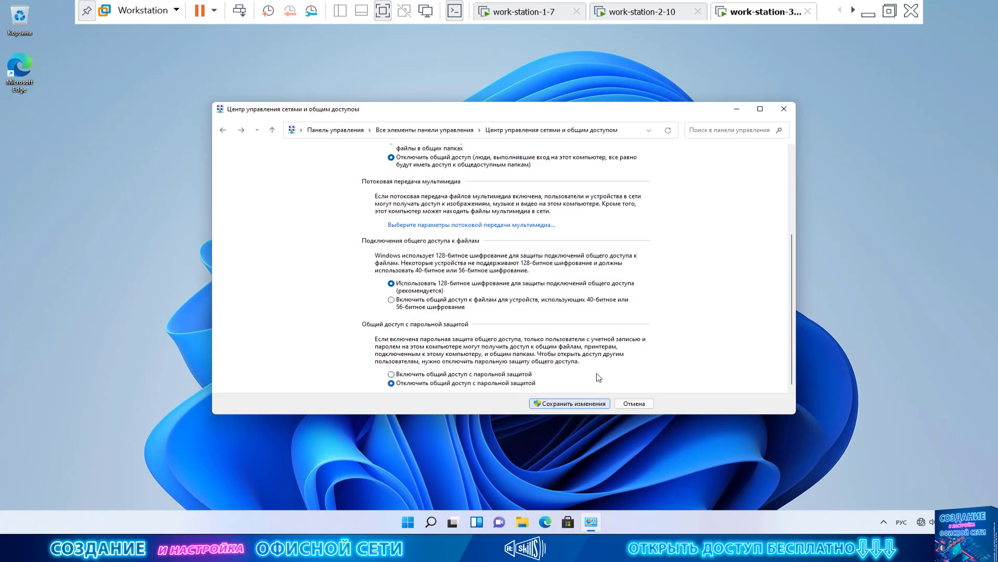
Switch to work-station-1-7 and check network access to STATION-3-11 by opening it from the computer list
click(676, 15)
click(518, 15)
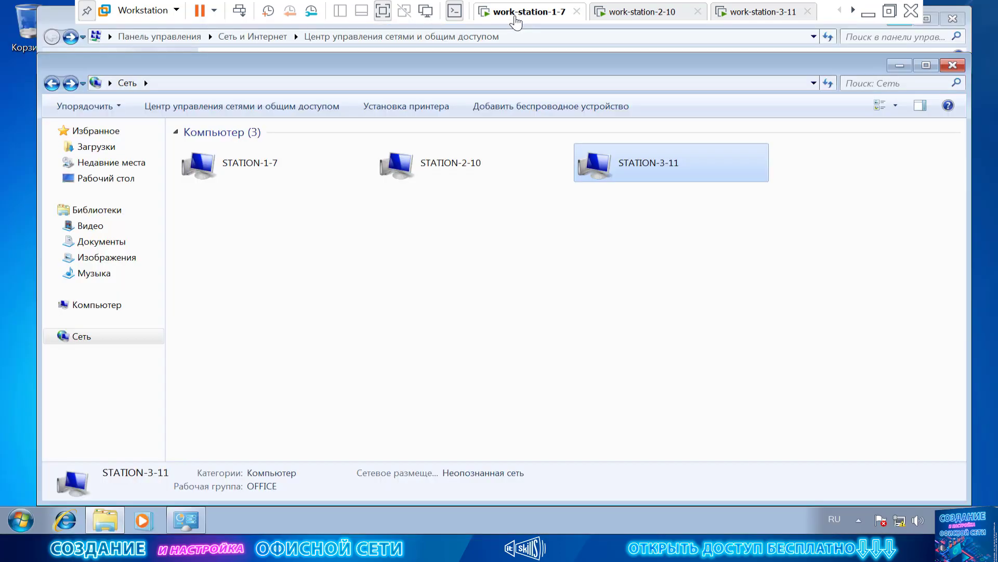
double_click(638, 174)
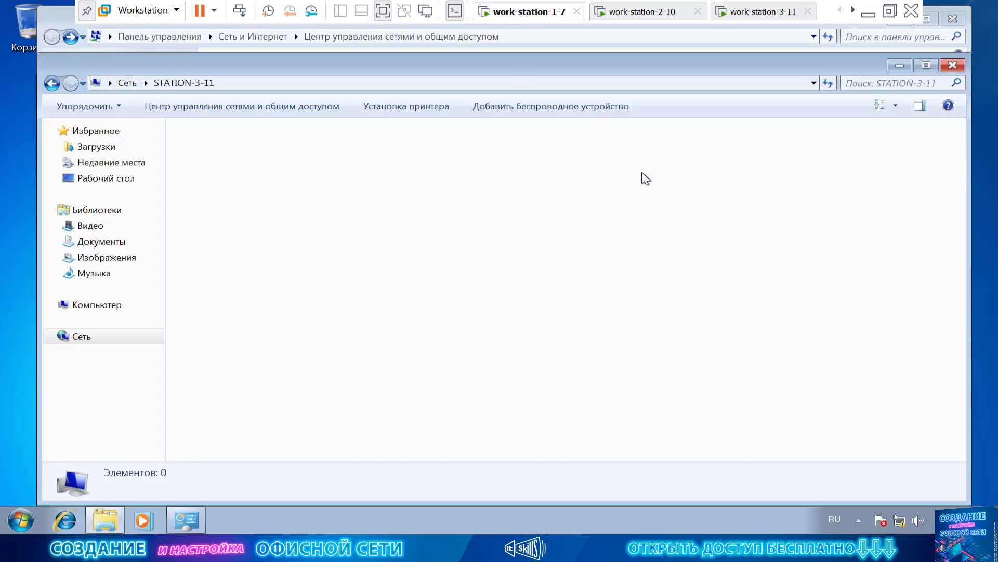
key(BackSpace)
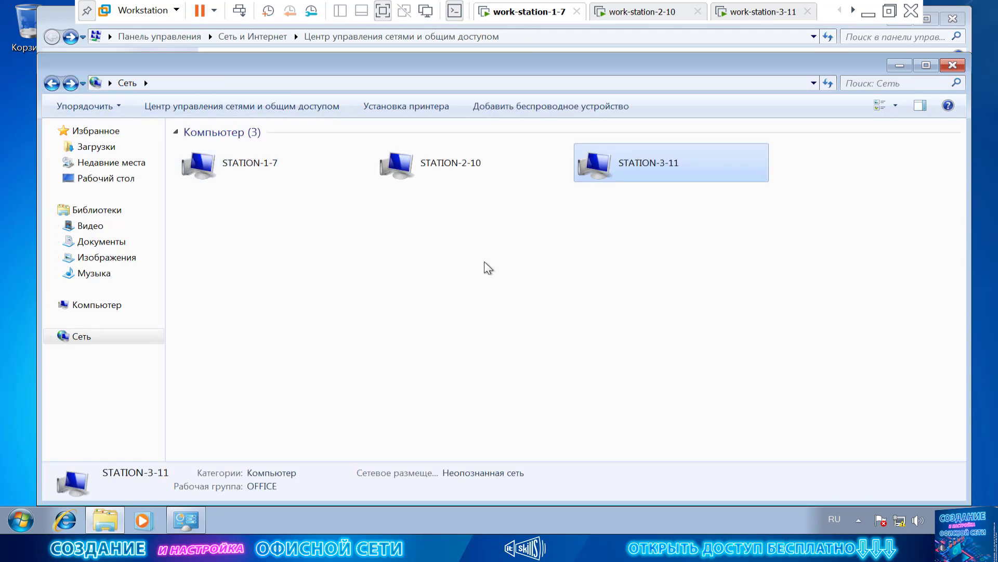
click(487, 267)
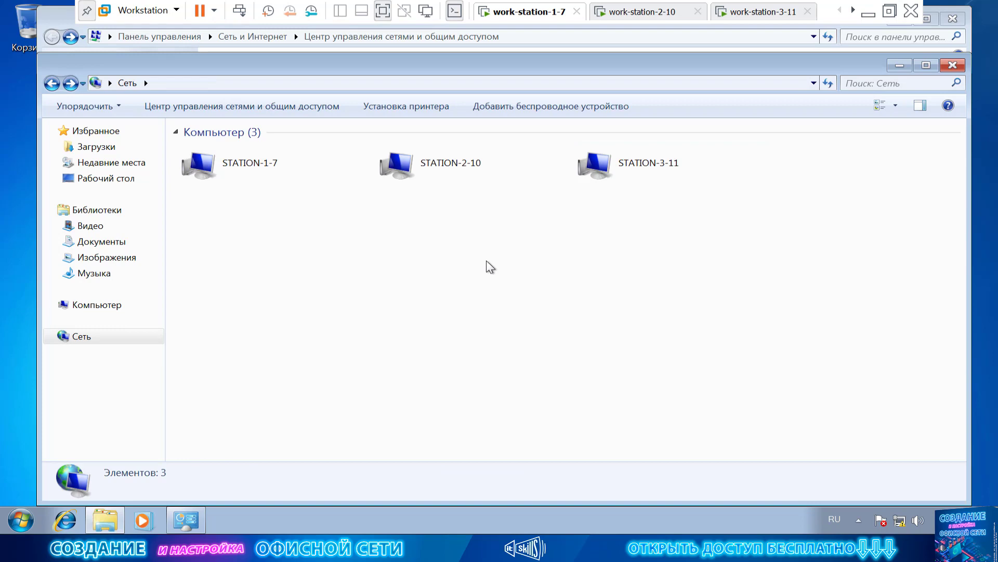
double_click(627, 172)
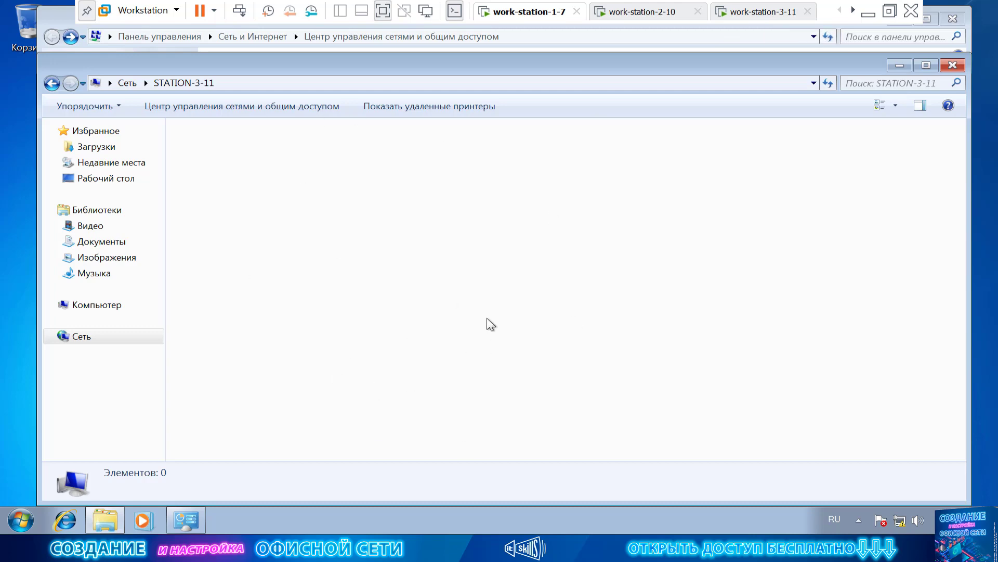
On work-station-2-10, open local disk C: in File Explorer
click(655, 16)
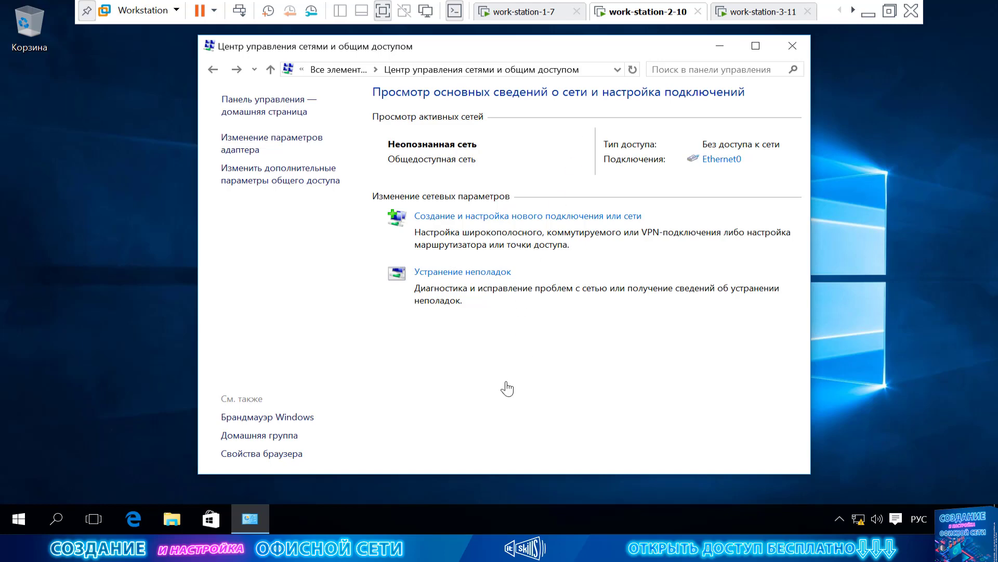
click(169, 524)
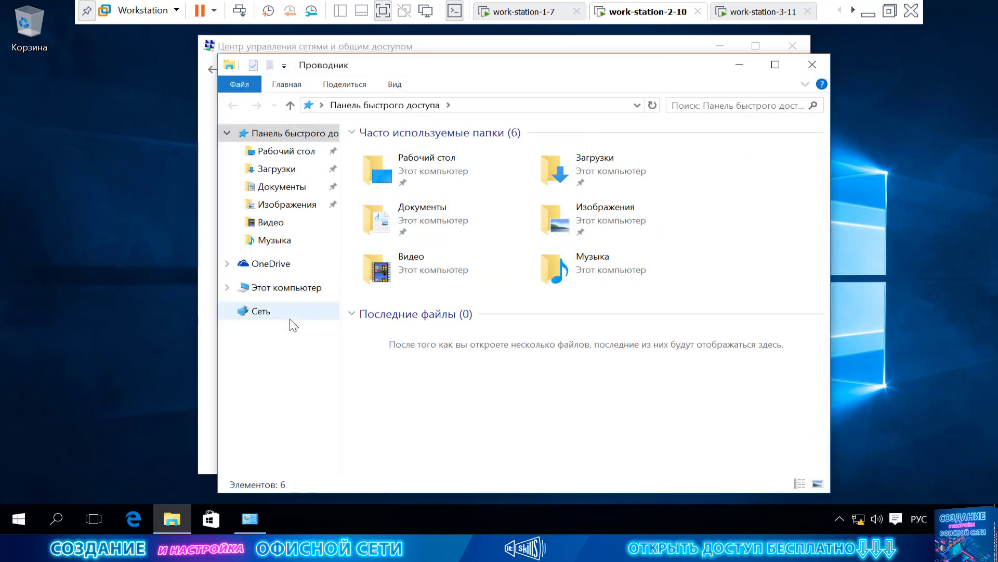
click(307, 293)
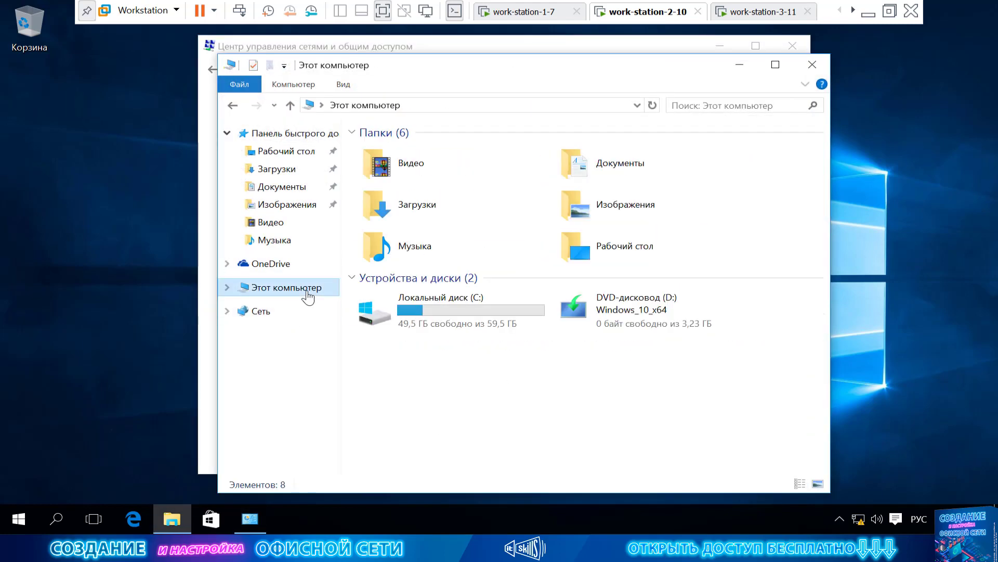
double_click(480, 313)
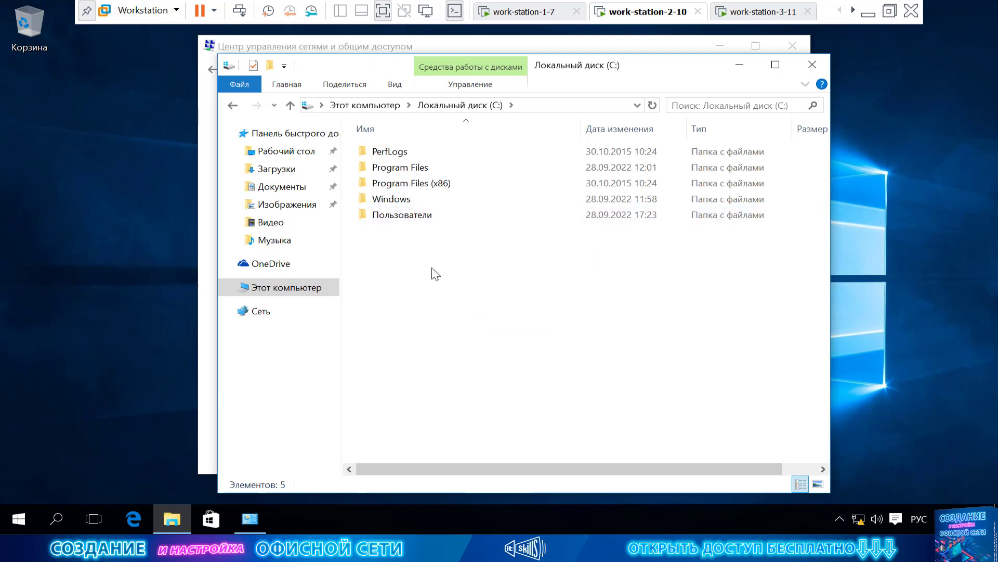
right_click(399, 252)
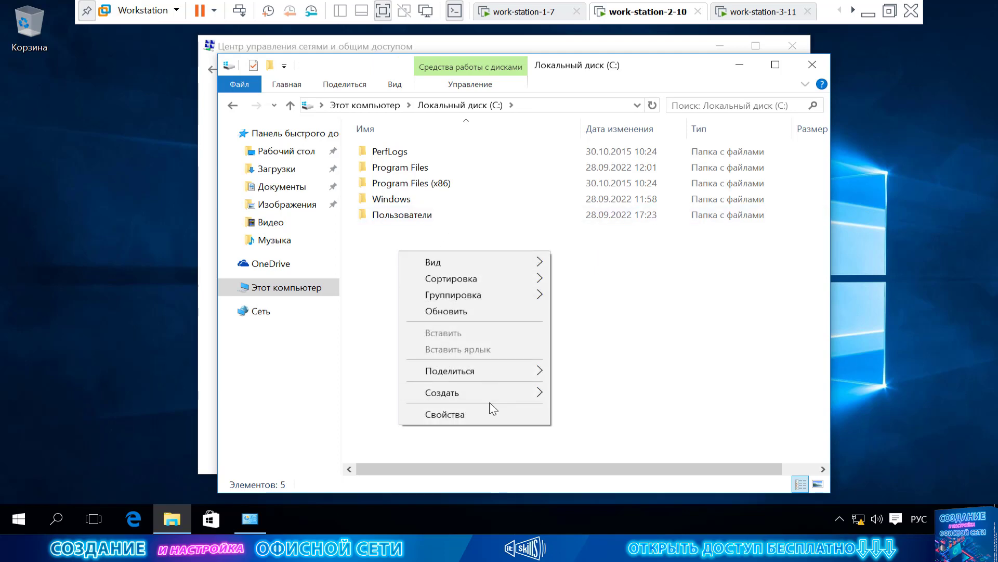
mouse_move(492, 399)
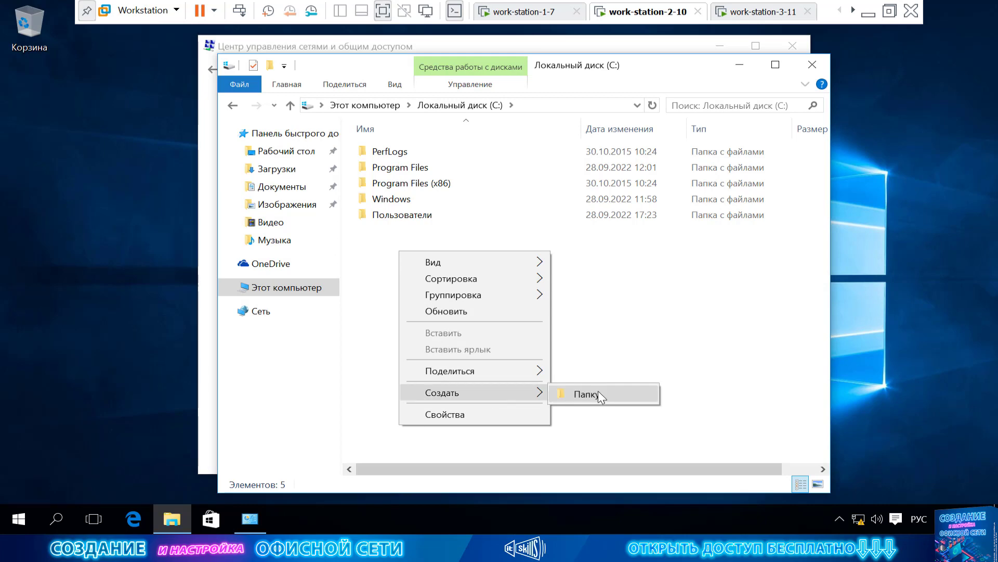
click(372, 255)
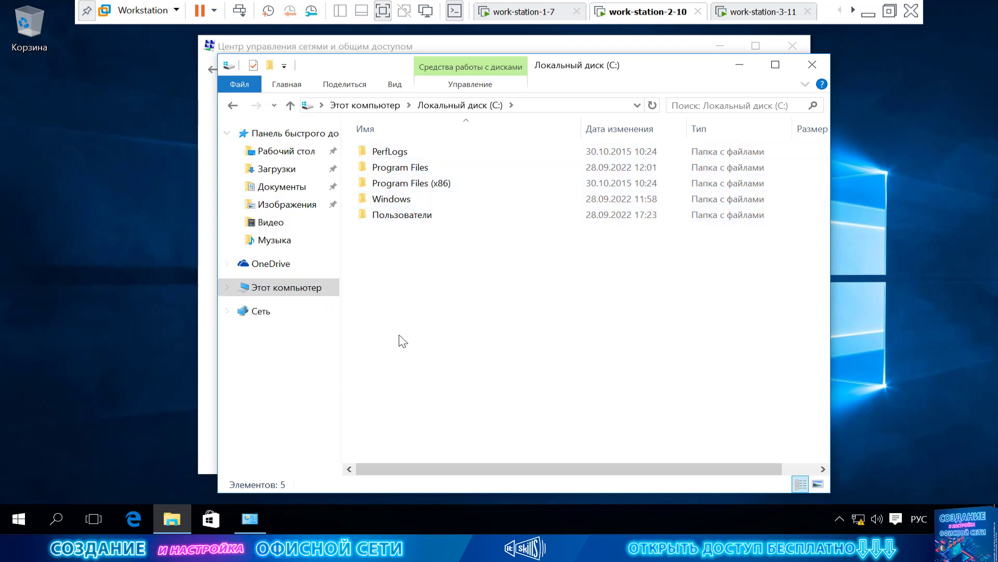
Open Disk Management in the Computer Management console of work-station-2-10
right_click(314, 290)
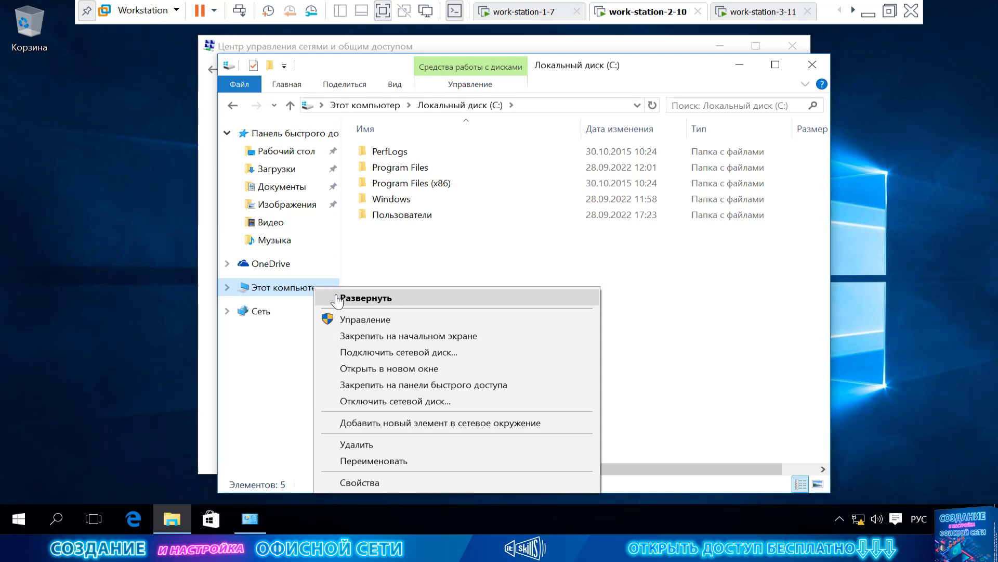
click(367, 319)
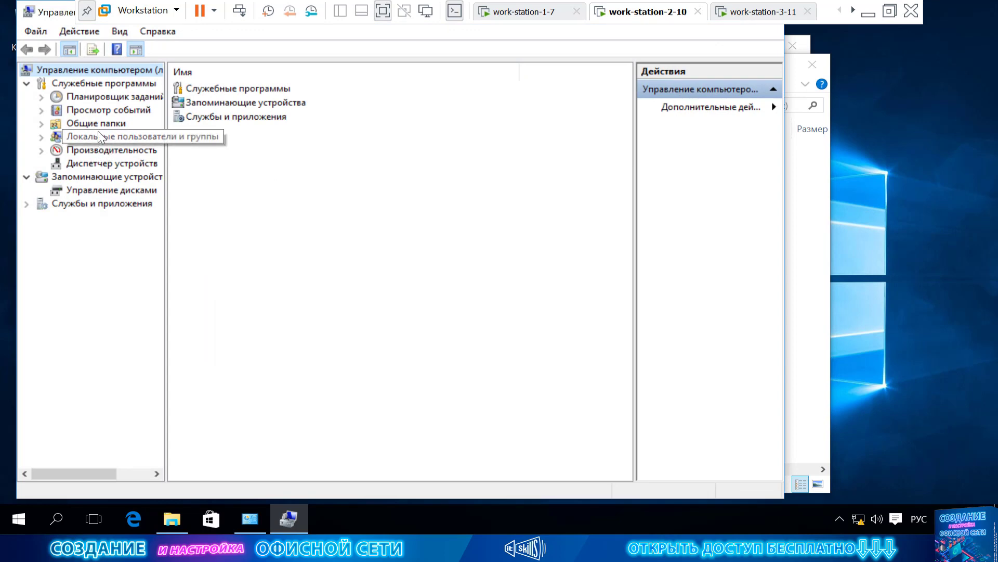
click(100, 190)
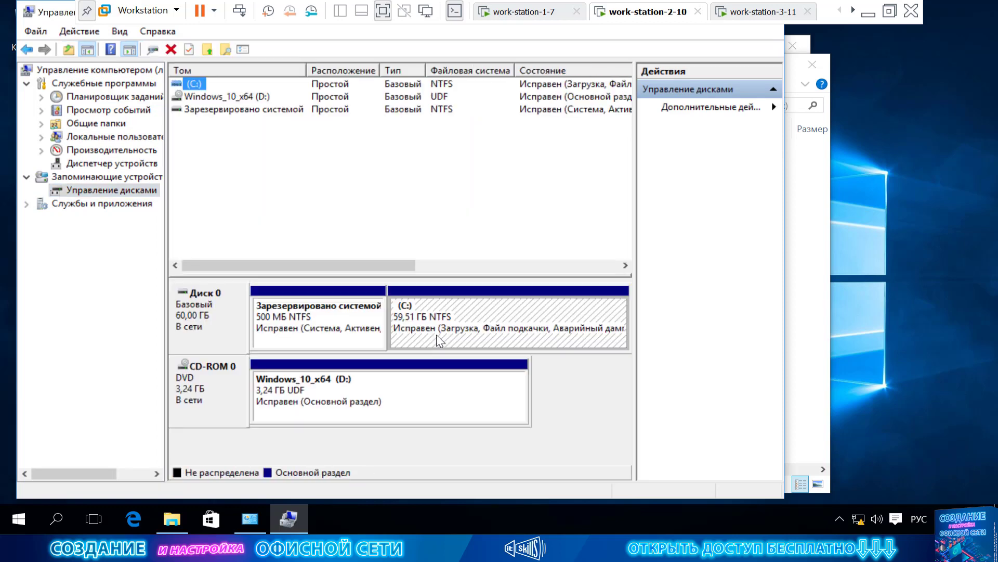
Try to shrink volume C: on Disk 0 by 50702 MB
click(466, 314)
right_click(465, 312)
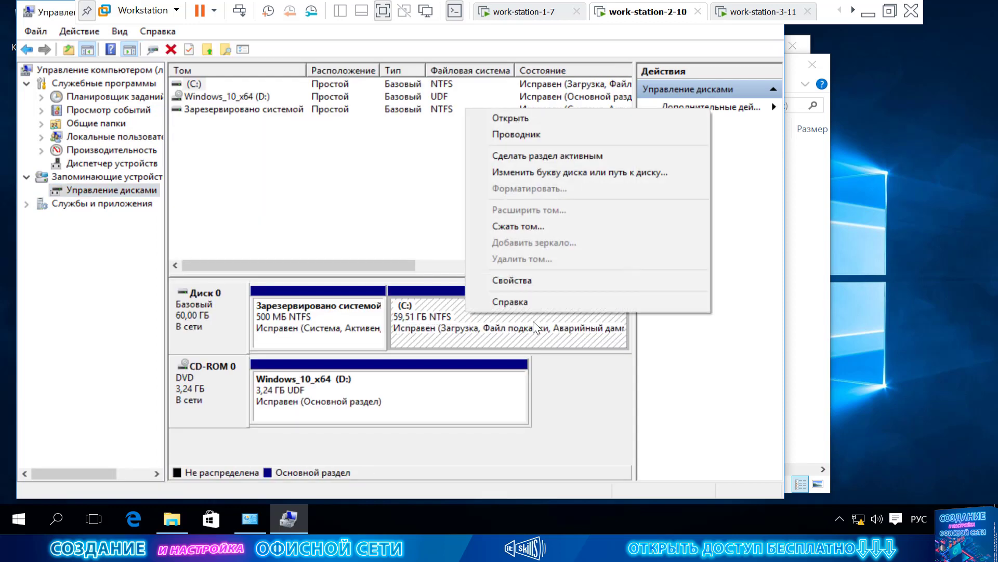
click(555, 226)
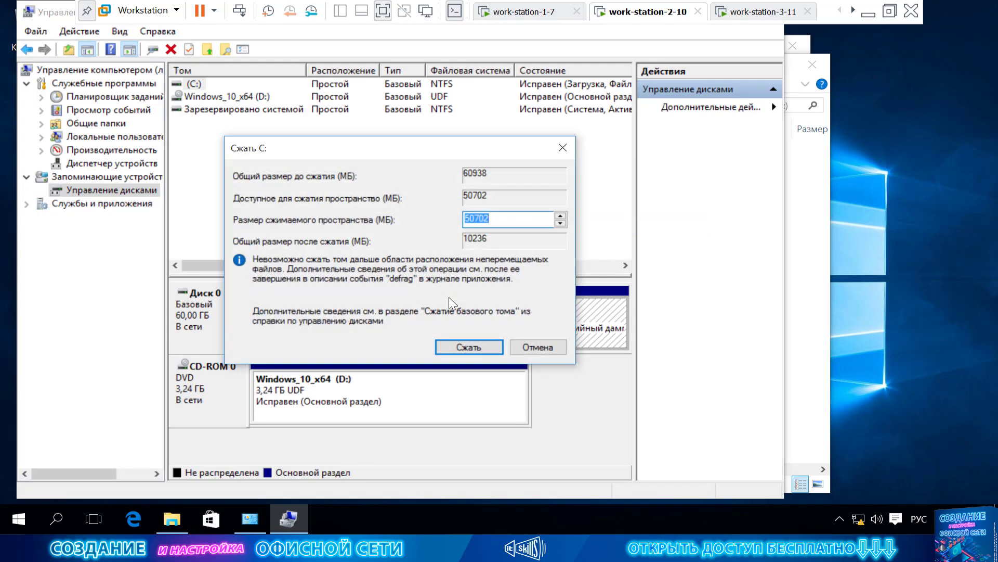
click(503, 221)
drag(503, 217, 436, 217)
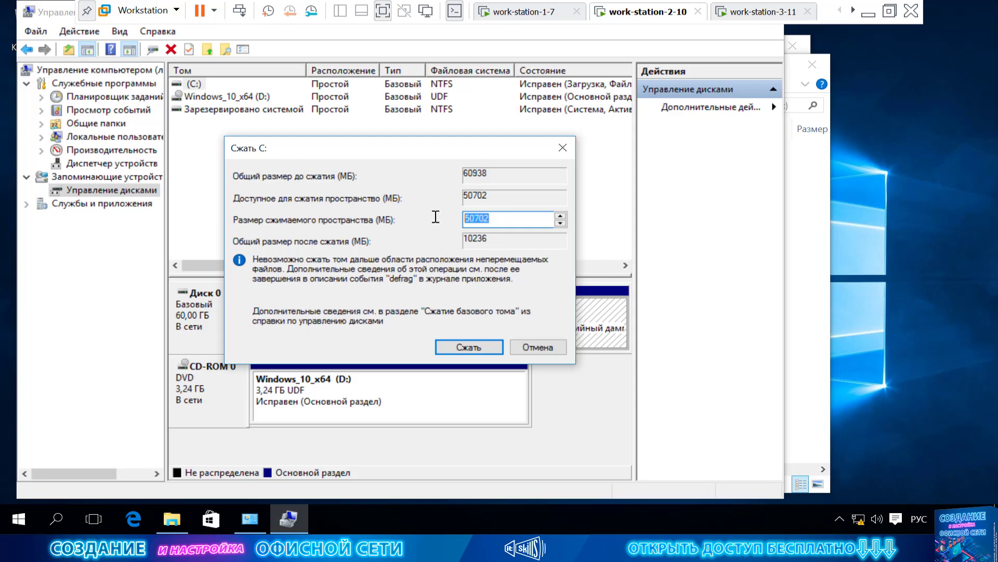
click(469, 347)
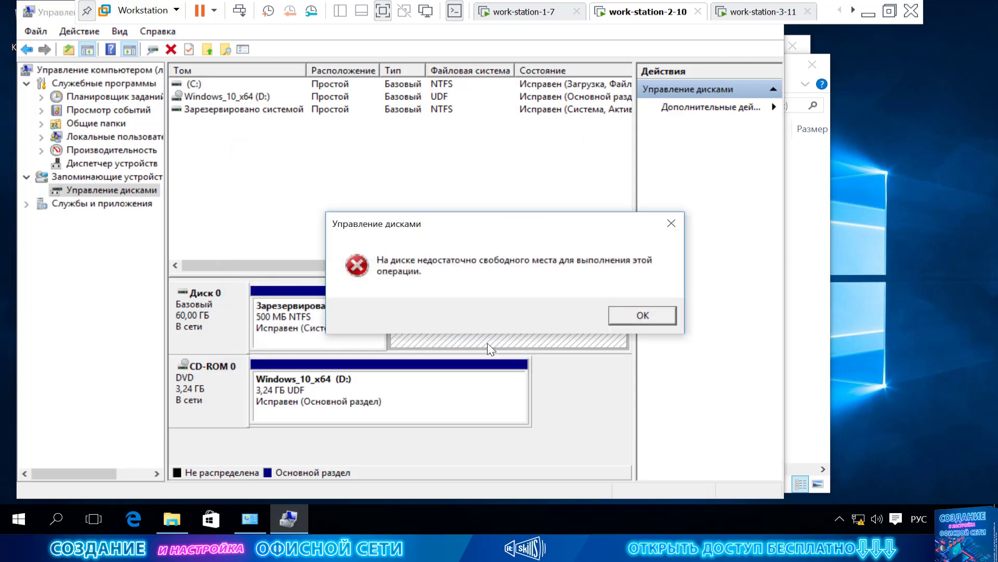
click(618, 314)
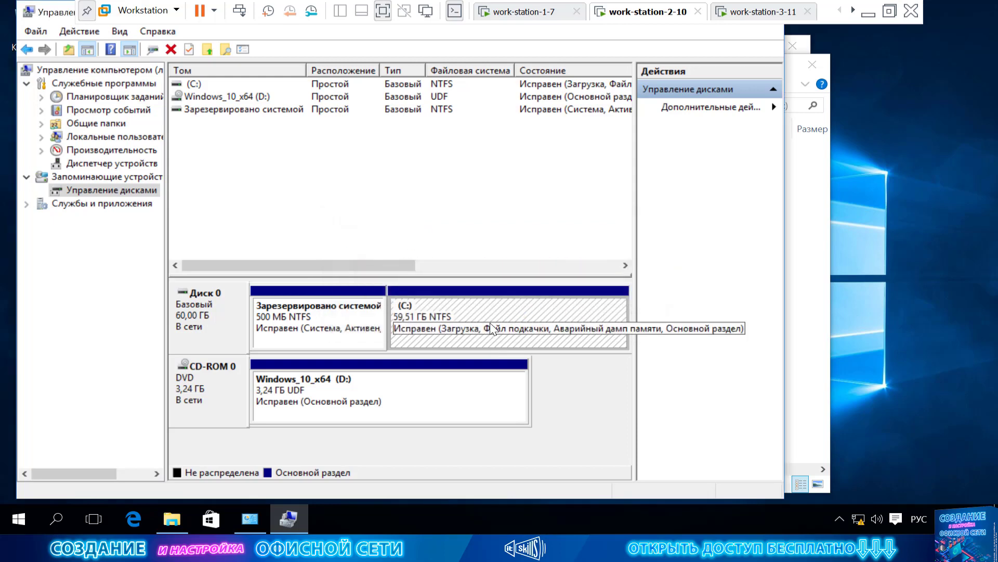
Shrink volume C: on Disk 0 by 40000 MB
right_click(539, 311)
click(585, 227)
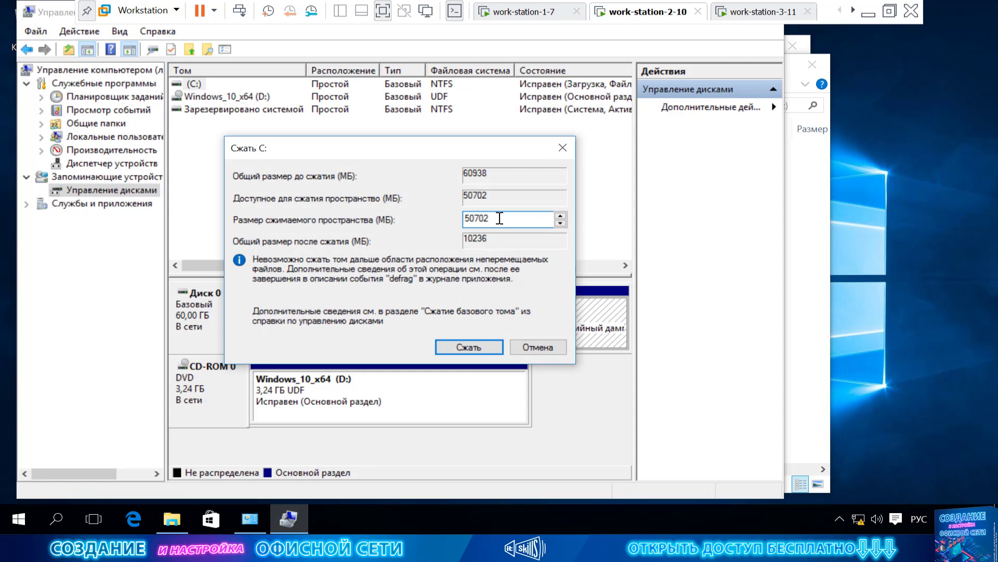
text(40000)
click(477, 344)
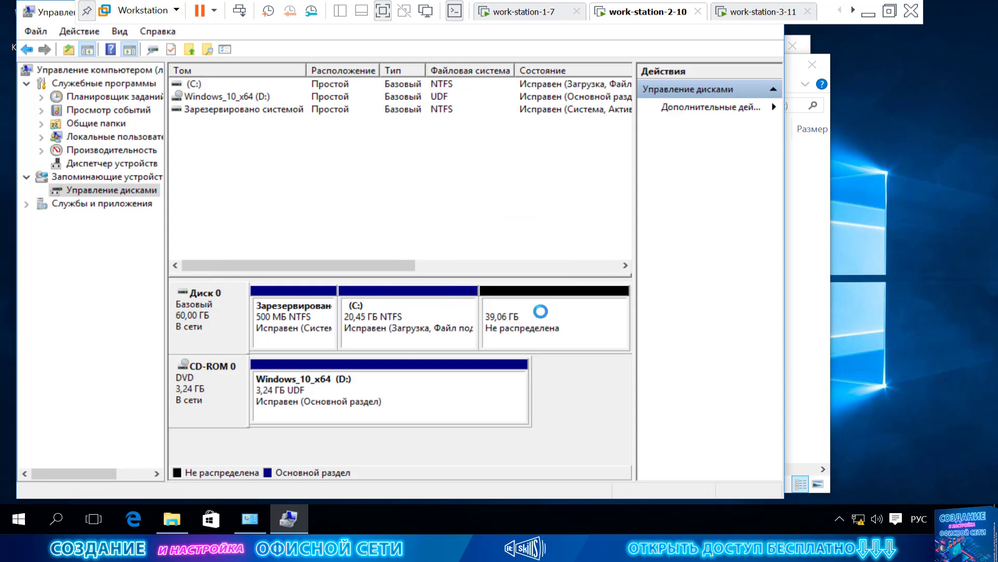
Create a quick-formatted NTFS simple volume labelled "Новый том" in Disk 0's unallocated space, and close Computer Management
right_click(541, 311)
click(583, 318)
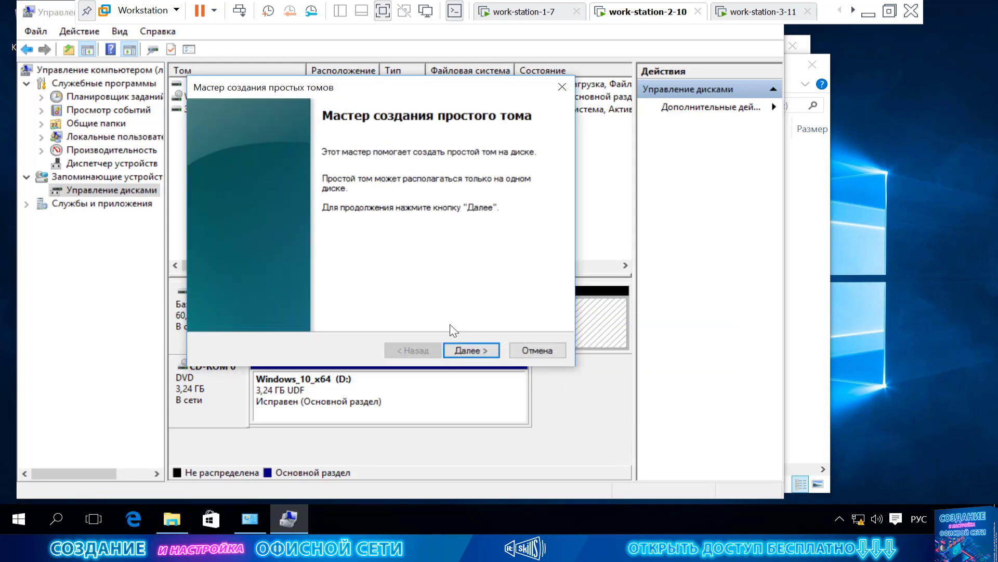
click(460, 350)
click(467, 351)
click(469, 352)
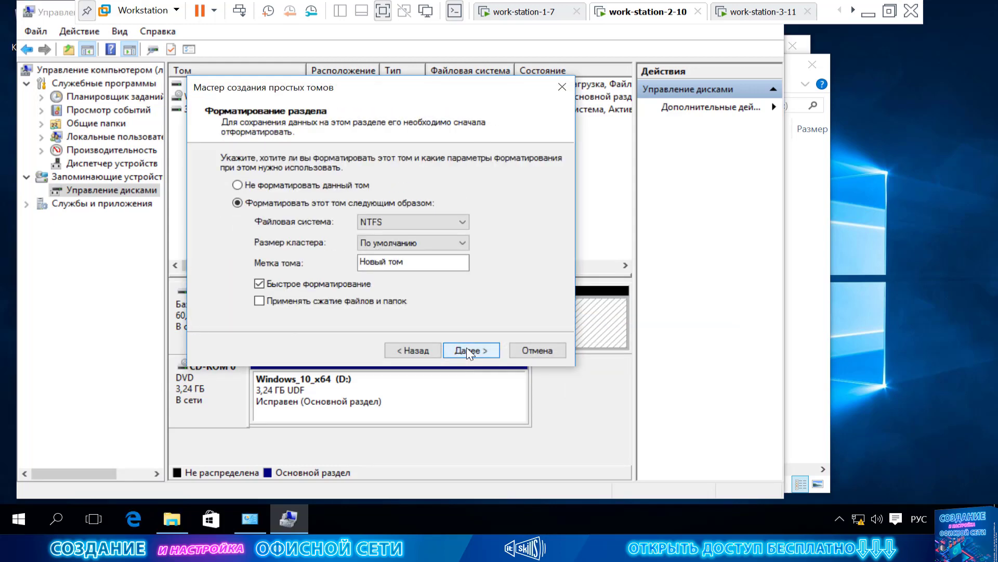
click(467, 351)
click(466, 350)
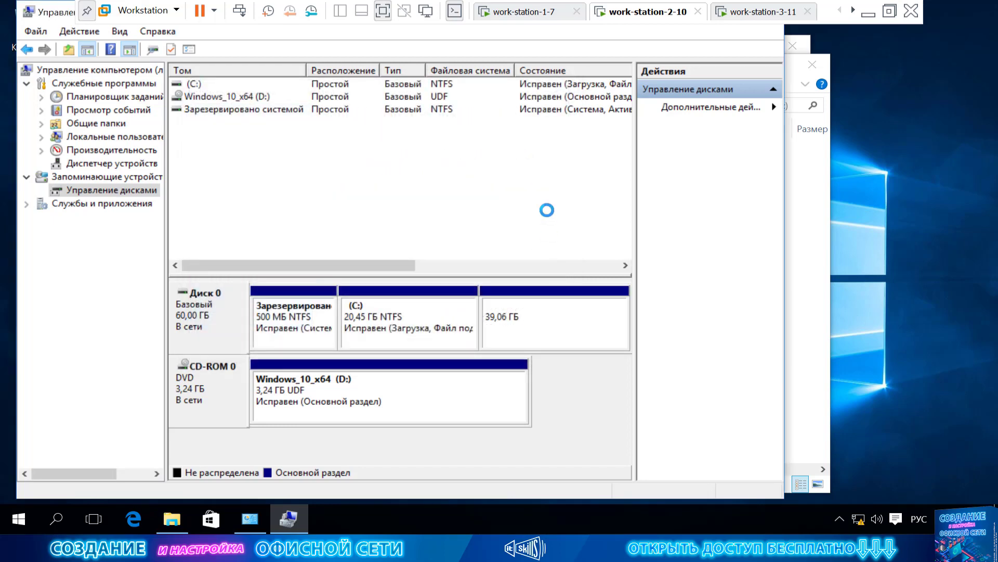
drag(52, 10, 83, 80)
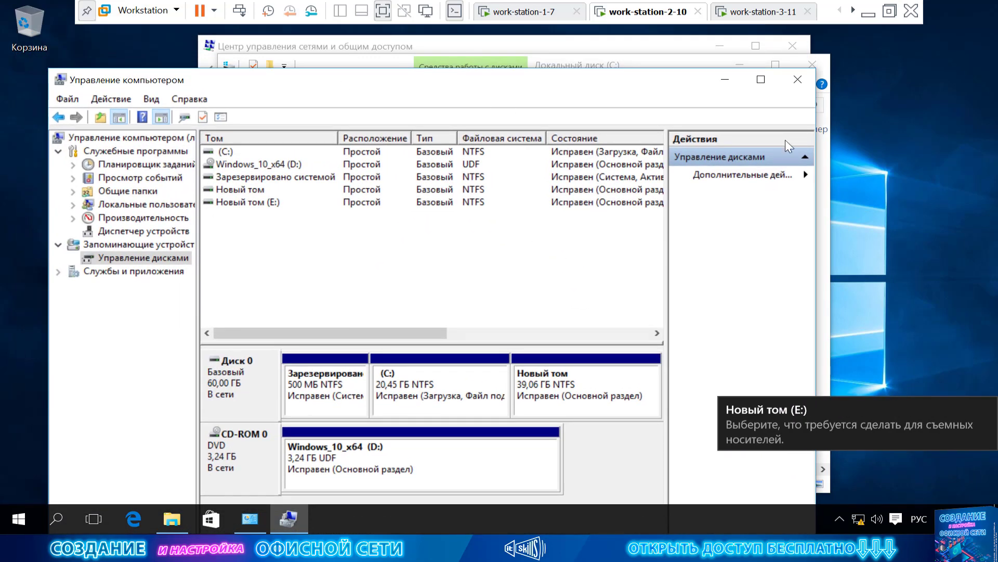
click(798, 79)
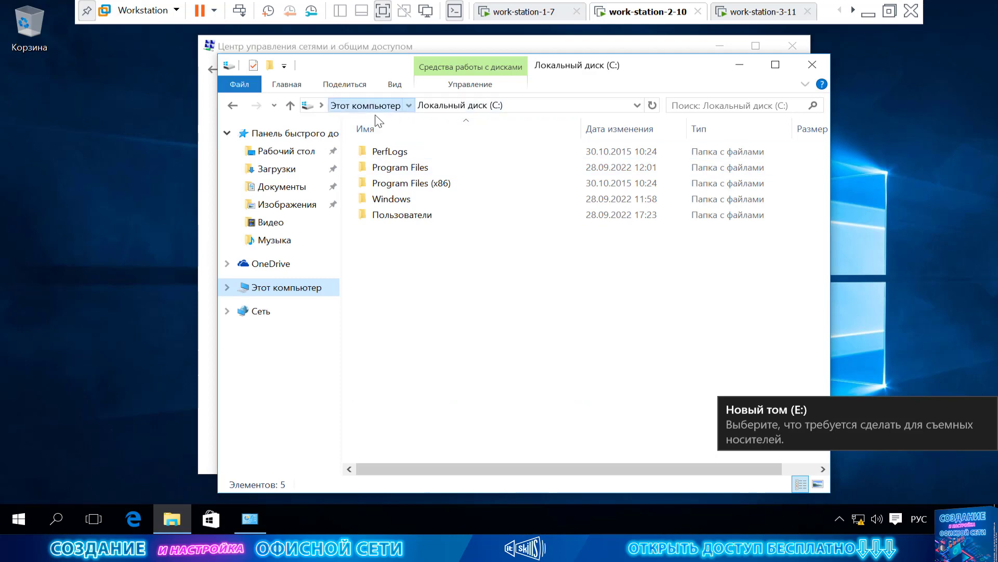
Show the contents of "Этот компьютер" as a list with grouping set to none
click(341, 107)
right_click(603, 379)
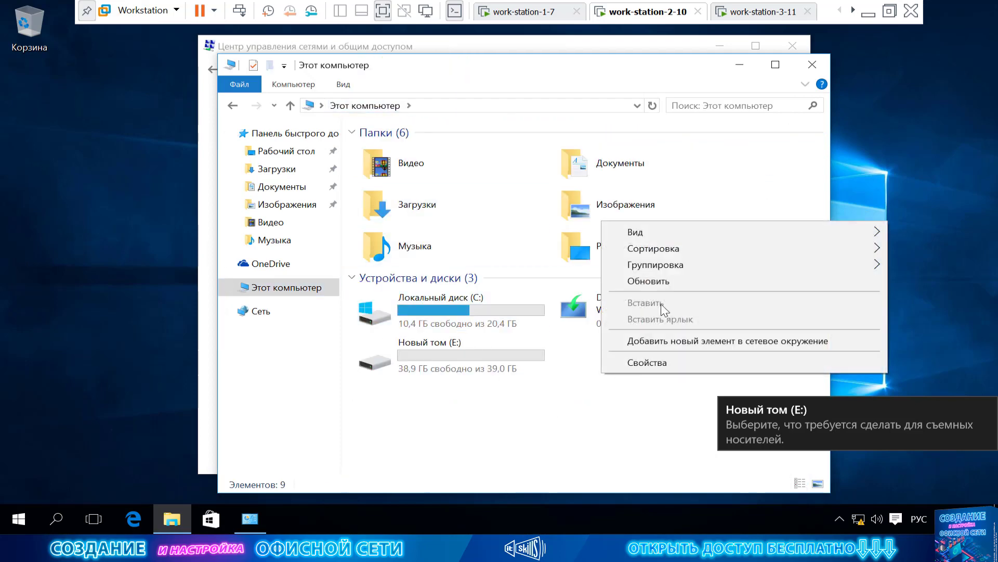
mouse_move(696, 232)
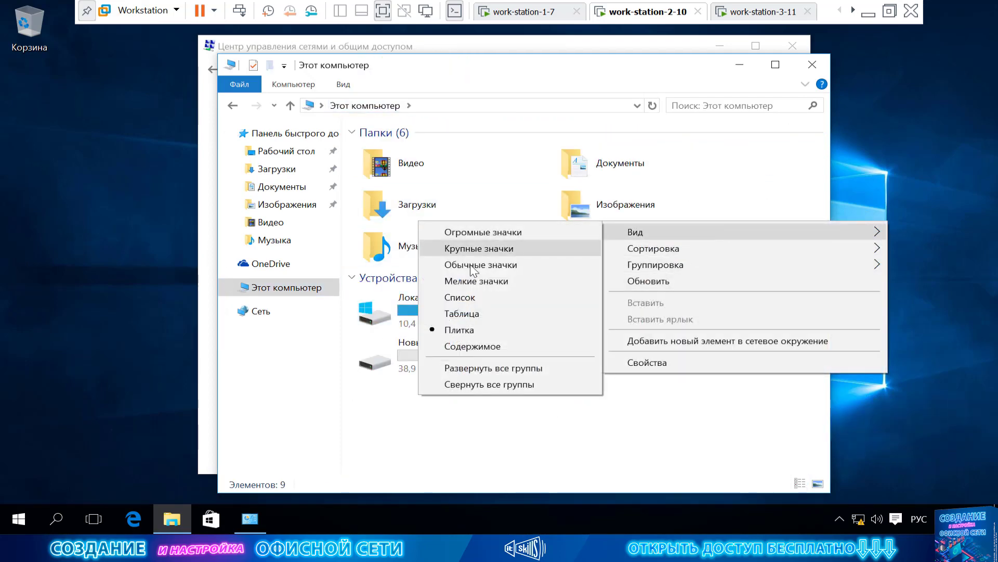
click(460, 294)
right_click(511, 243)
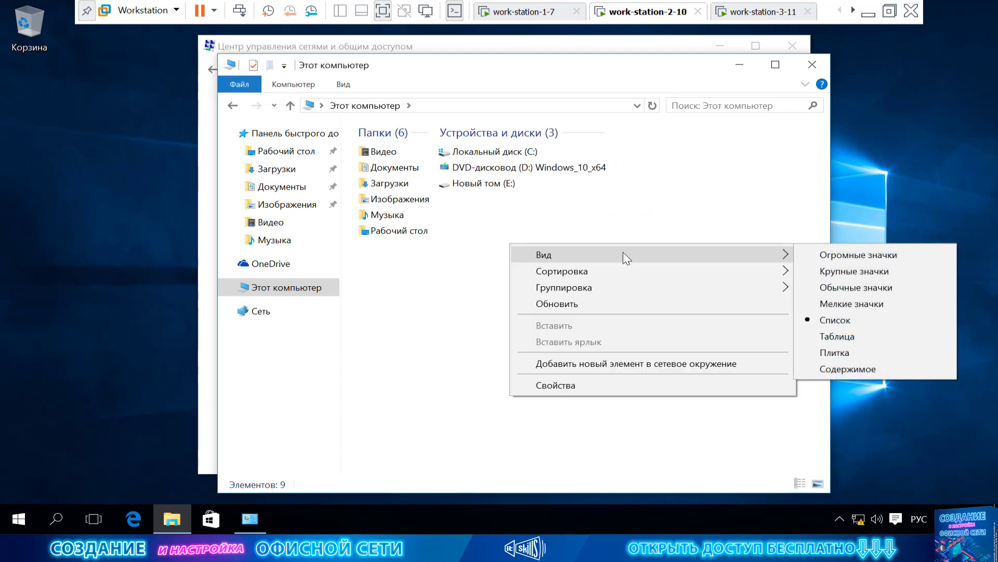
mouse_move(715, 275)
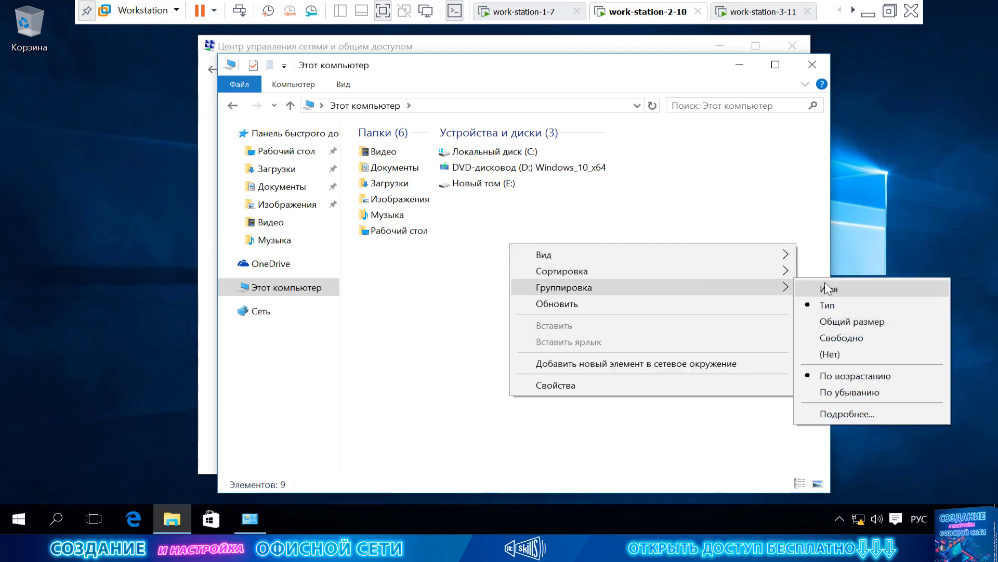
click(830, 354)
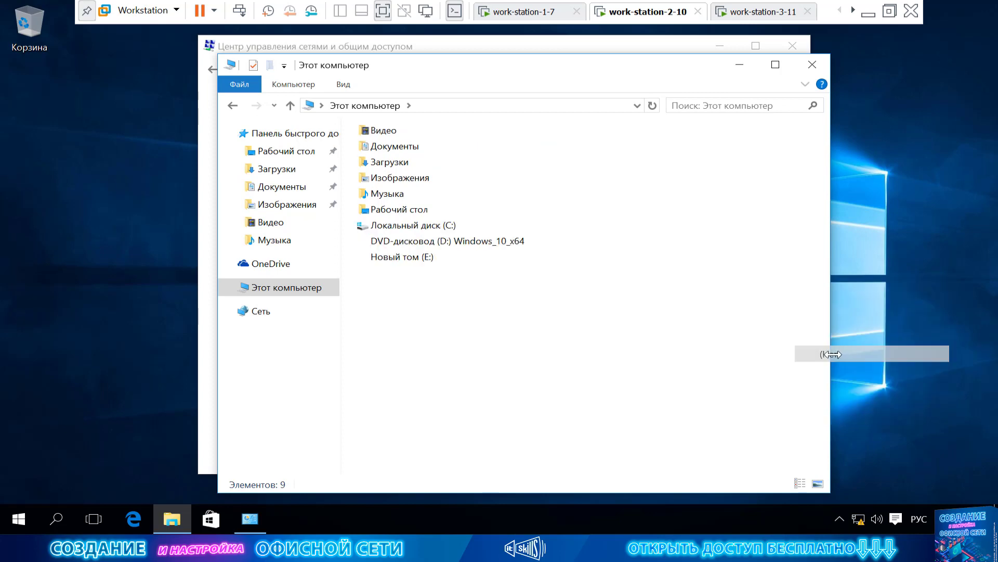
Create a folder named "Документы" on the "Новый том (E:)" drive
double_click(411, 260)
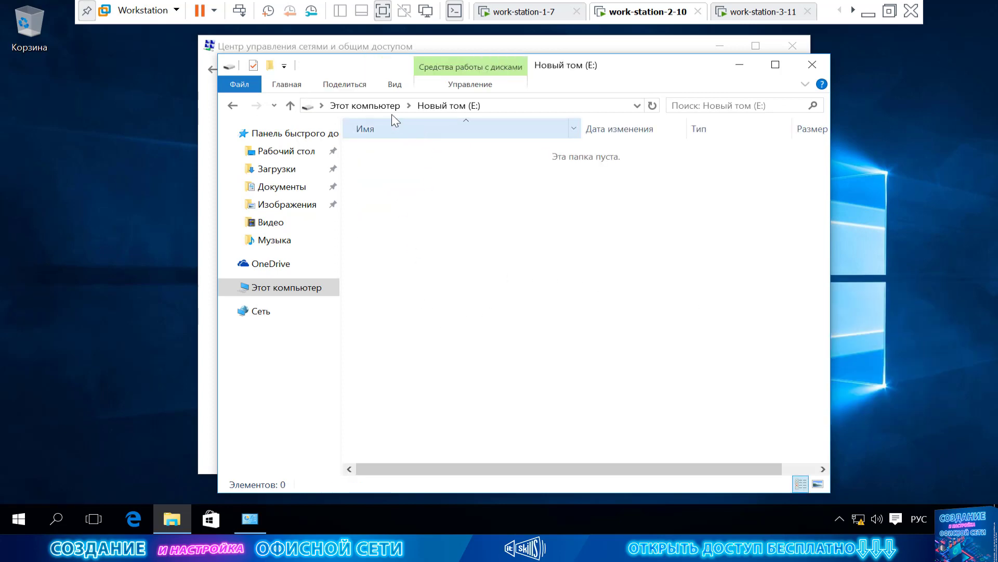
right_click(369, 214)
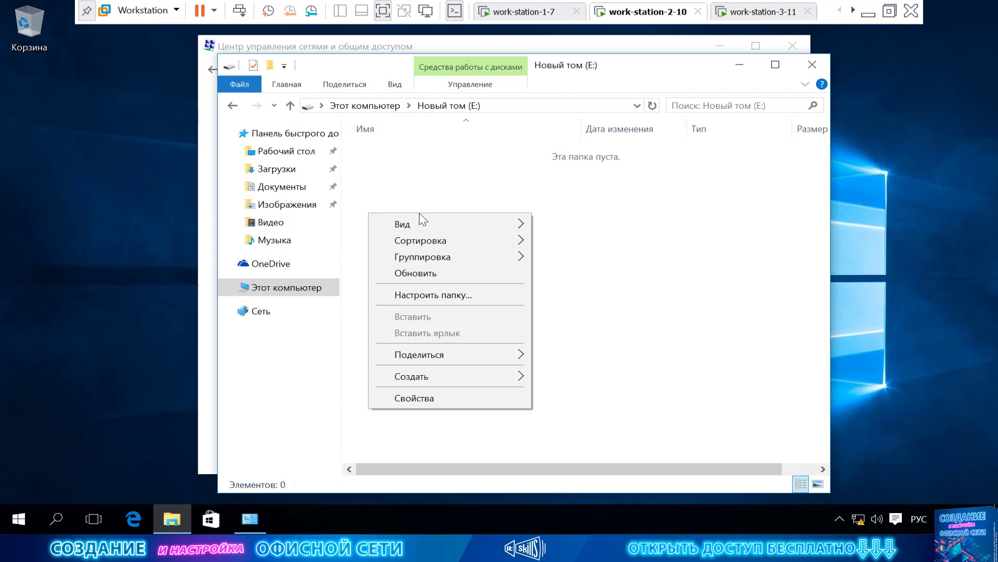
mouse_move(474, 375)
click(601, 368)
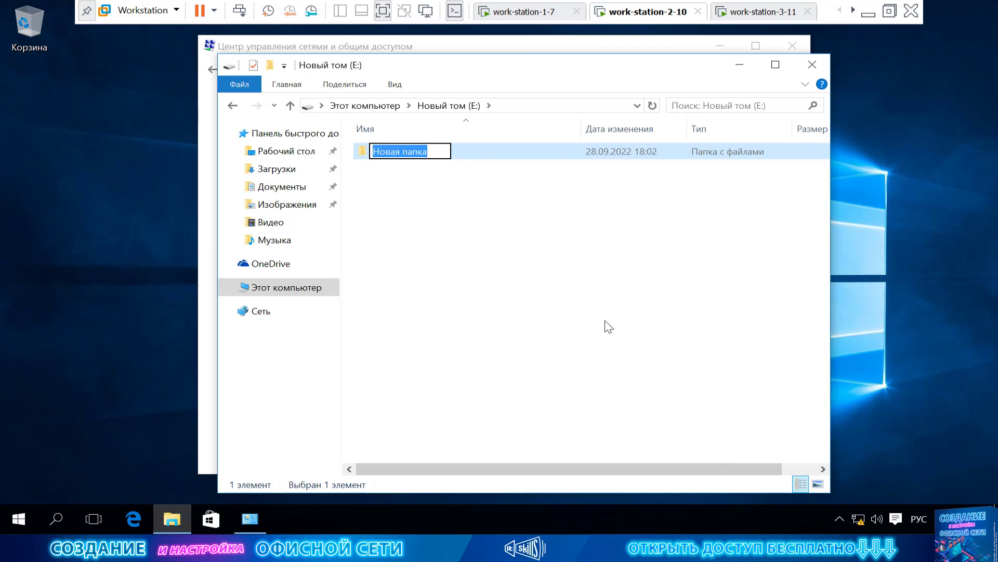
text(Документы)
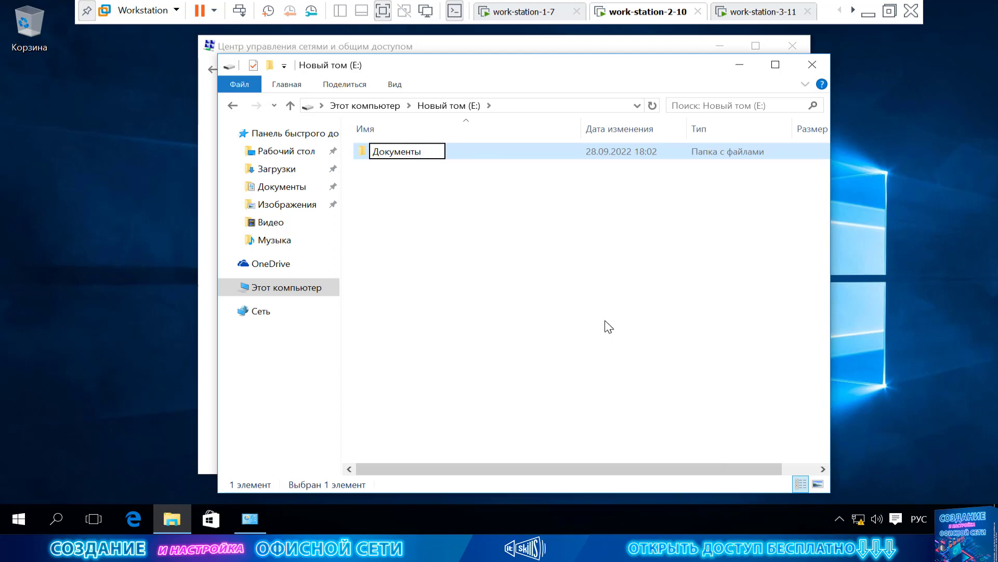
click(453, 219)
Create a folder named "0БМЕН" inside the "Документы" folder on drive E:
double_click(408, 154)
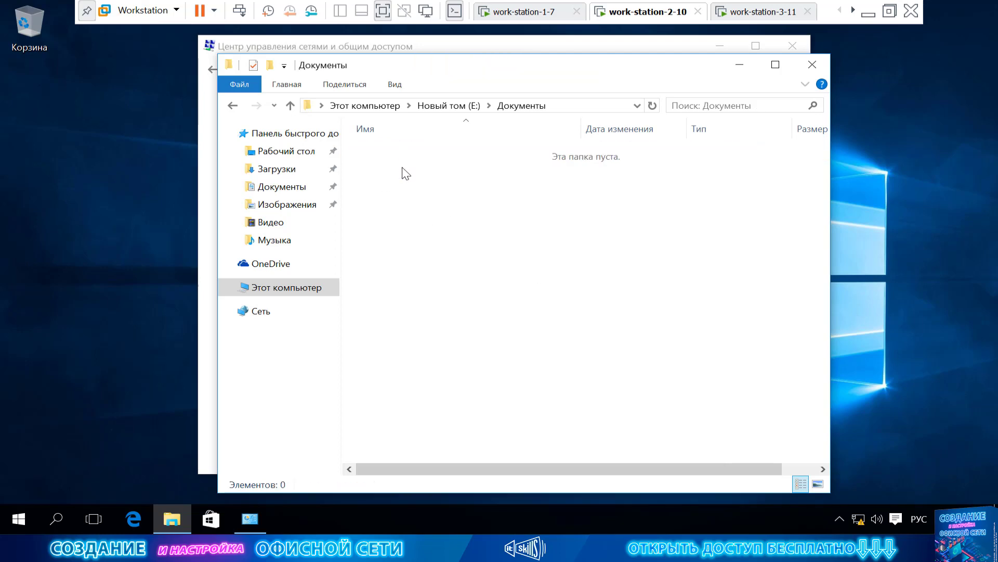
right_click(396, 167)
mouse_move(490, 347)
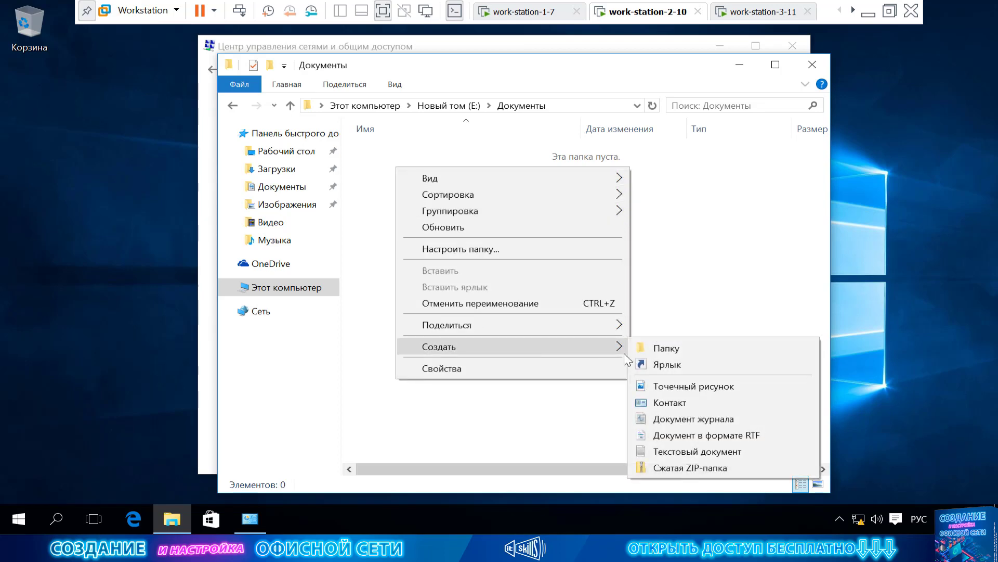
click(687, 350)
text(ОБ)
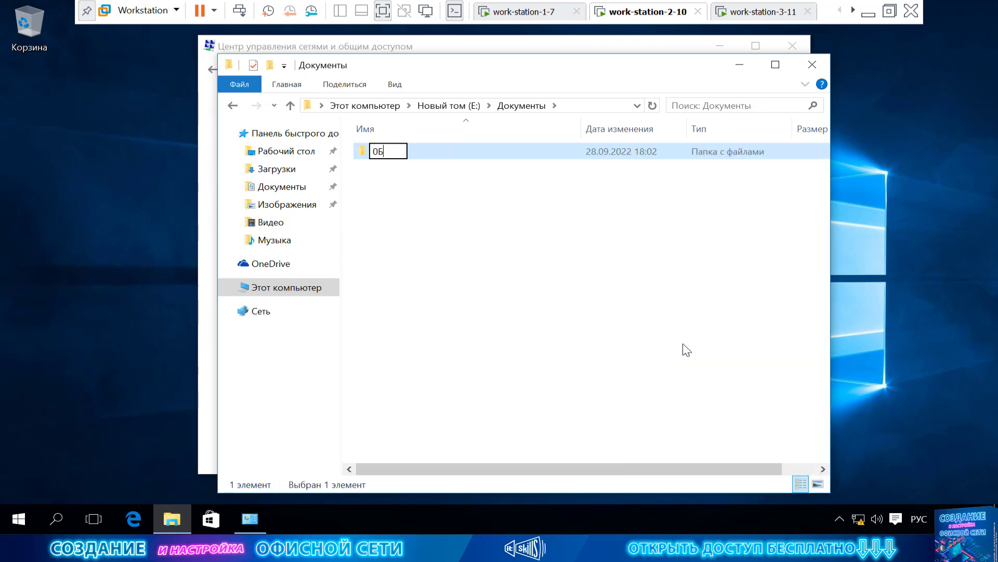
text(МЕН)
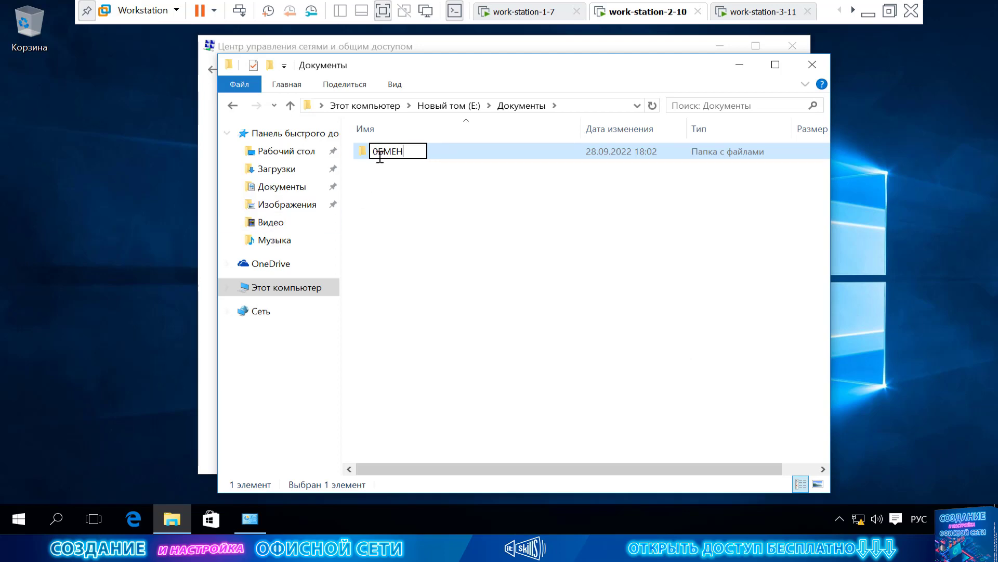
click(399, 203)
Create two more folders inside "Документы", named "ывауцацу" and "324234234"
right_click(399, 208)
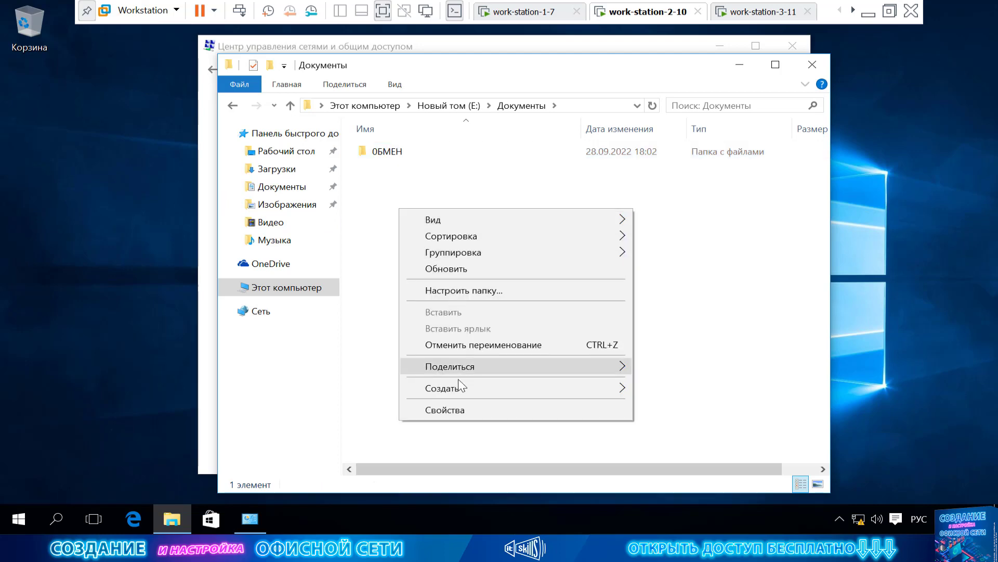
mouse_move(614, 388)
click(691, 390)
text(ывауцацу)
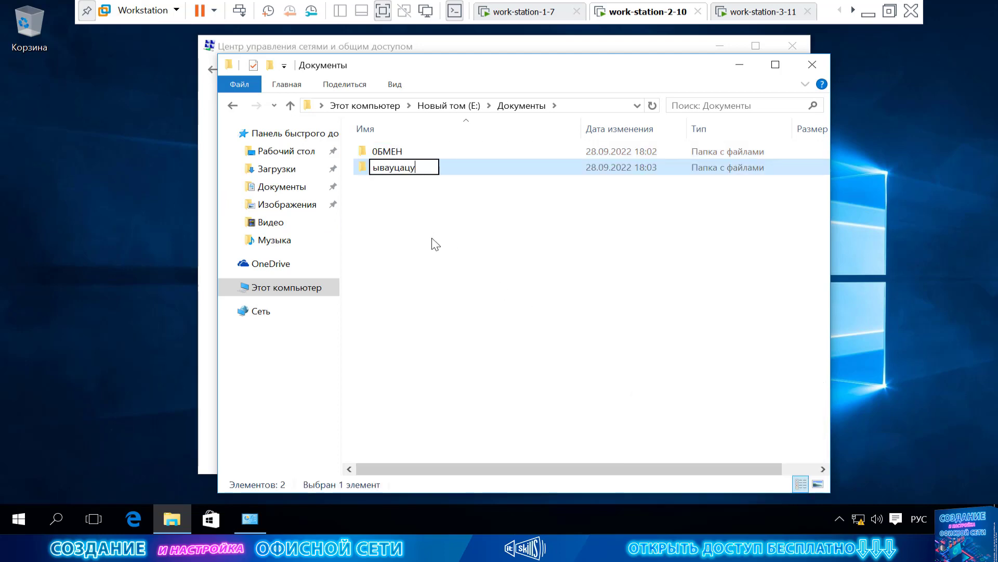
click(431, 265)
right_click(430, 260)
mouse_move(601, 440)
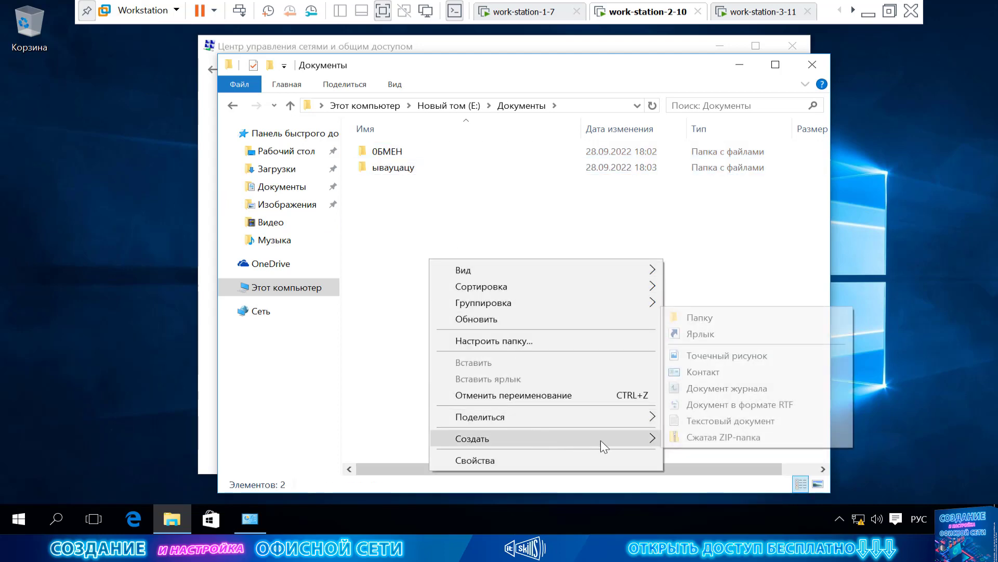
click(695, 317)
text(324234234)
click(462, 296)
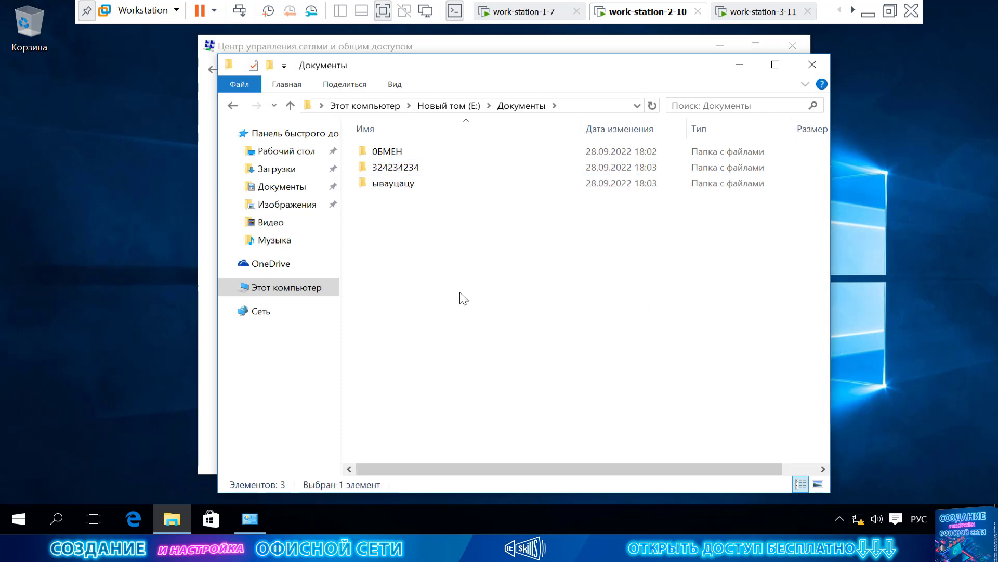
Open the network sharing settings in the properties of the "0БМЕН" folder on drive E
click(391, 155)
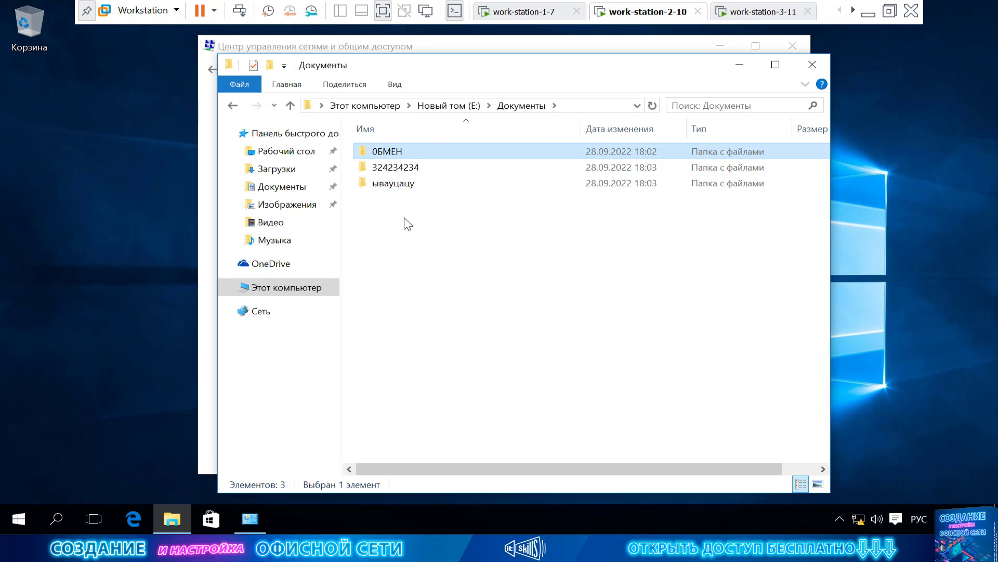
click(430, 332)
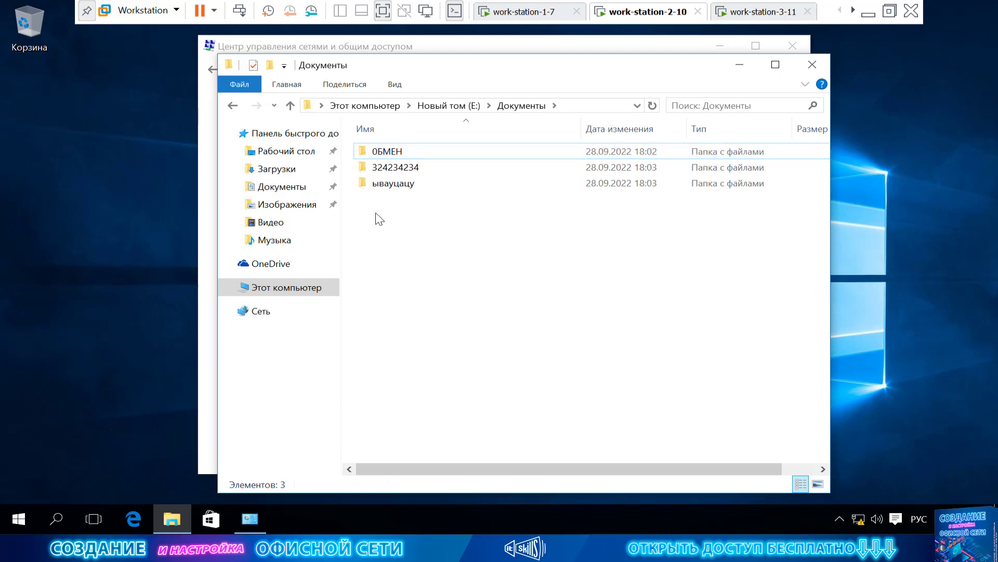
right_click(398, 155)
click(474, 423)
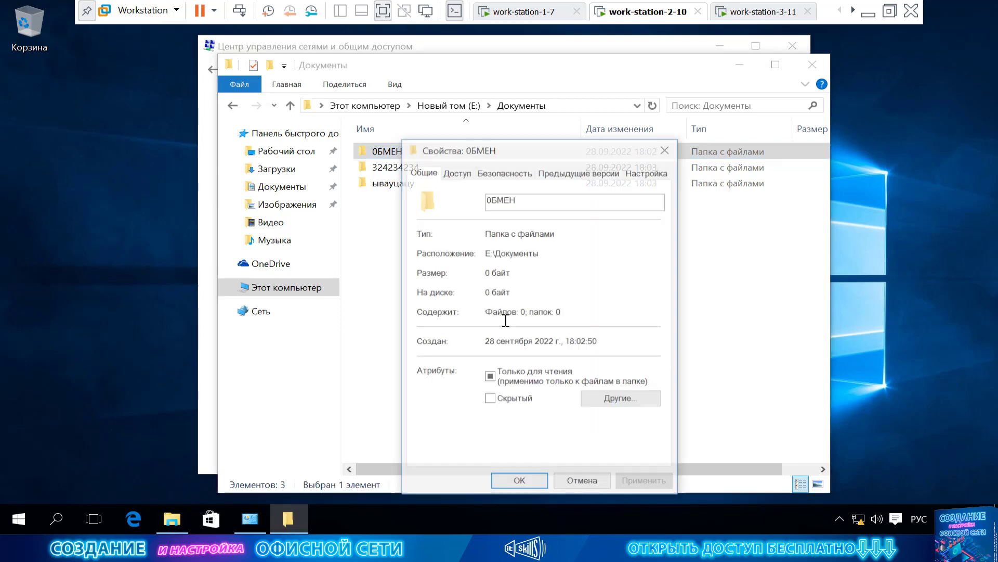
click(457, 173)
drag(520, 154, 502, 76)
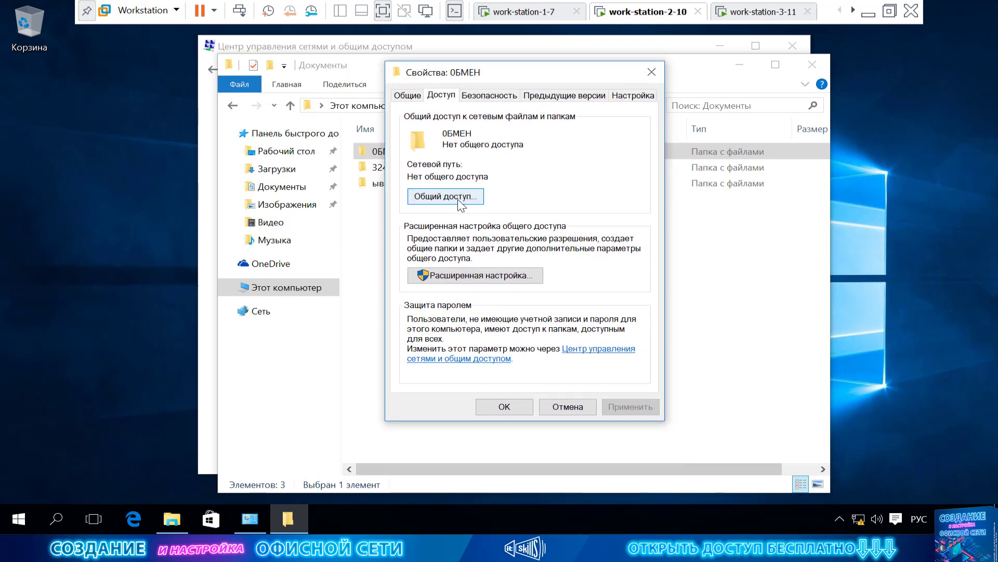
Share the "0БМЕН" folder over the network, picking "Все" in the user field without adding it to the list
click(458, 200)
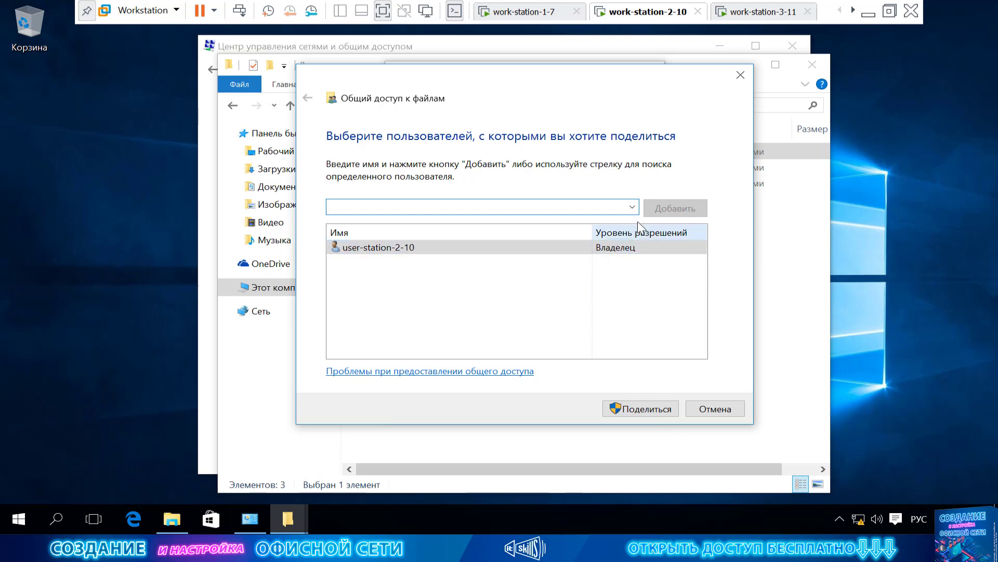
click(633, 207)
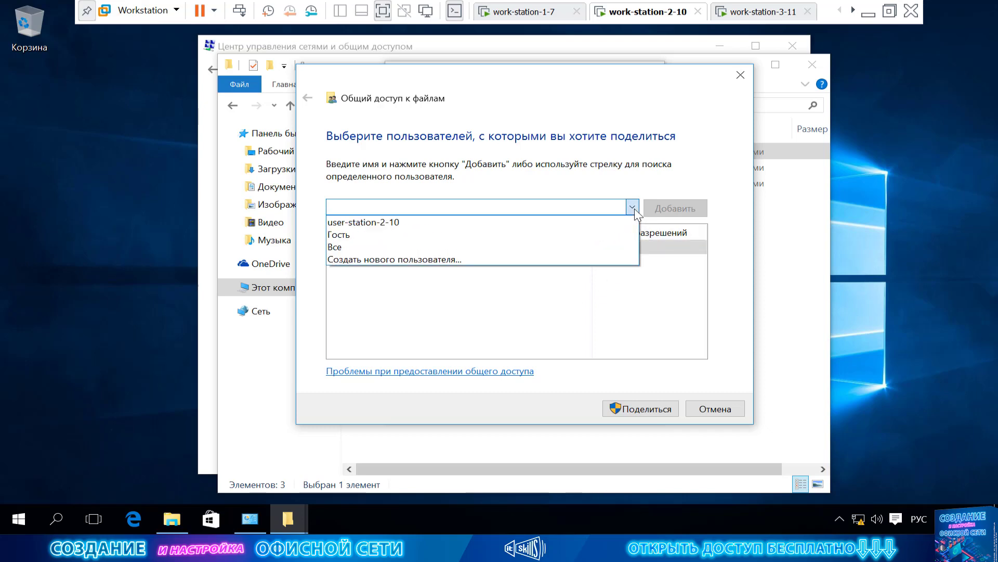
click(407, 247)
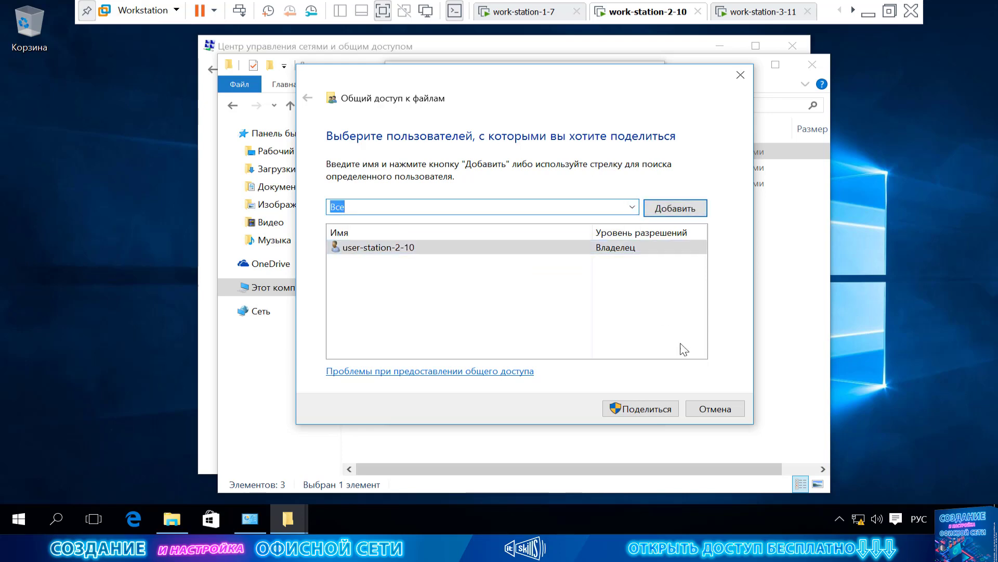
click(651, 410)
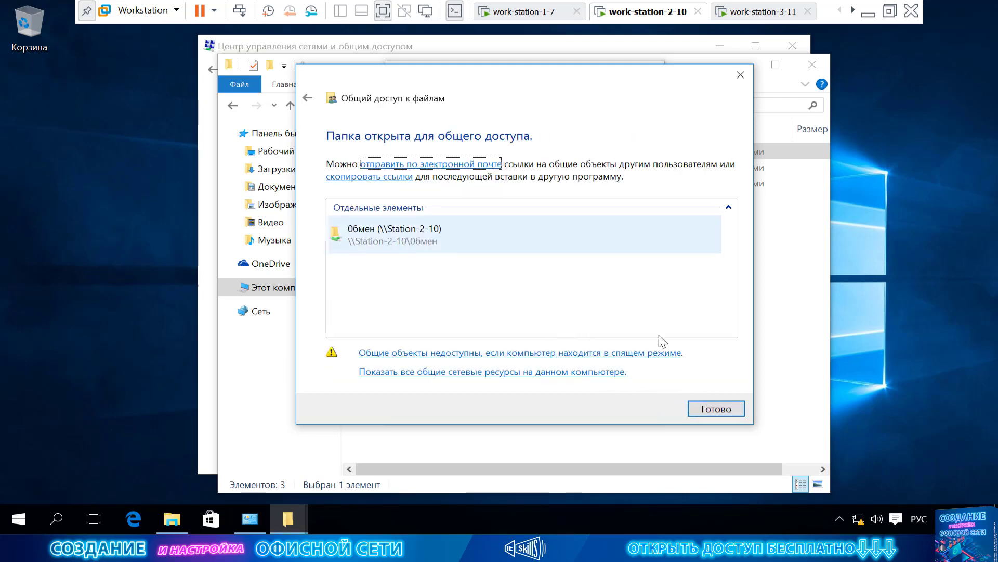
click(711, 409)
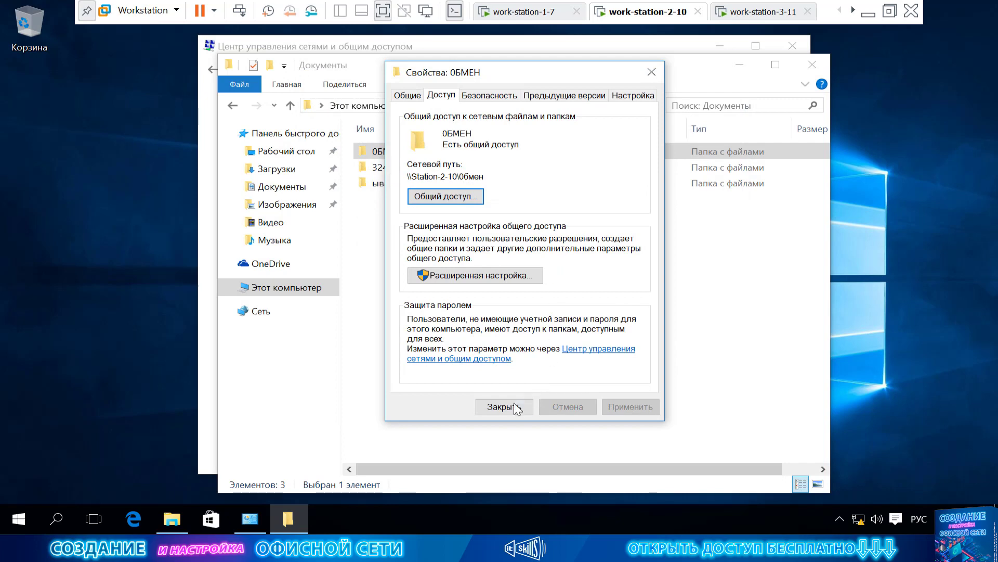
Add "Все" to the users sharing the "0БМЕН" folder with the "Чтение" permission level and share it again
click(461, 197)
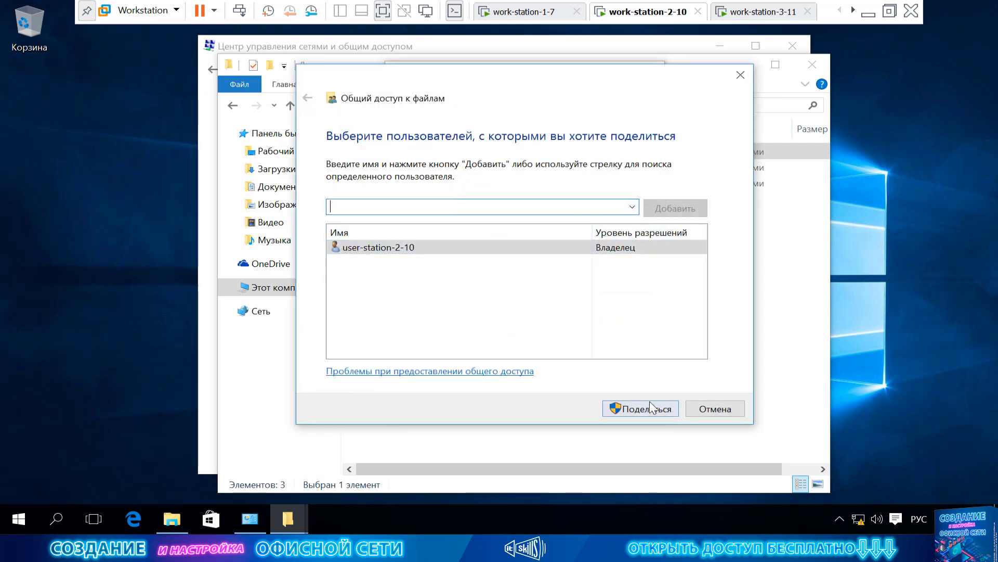
click(632, 206)
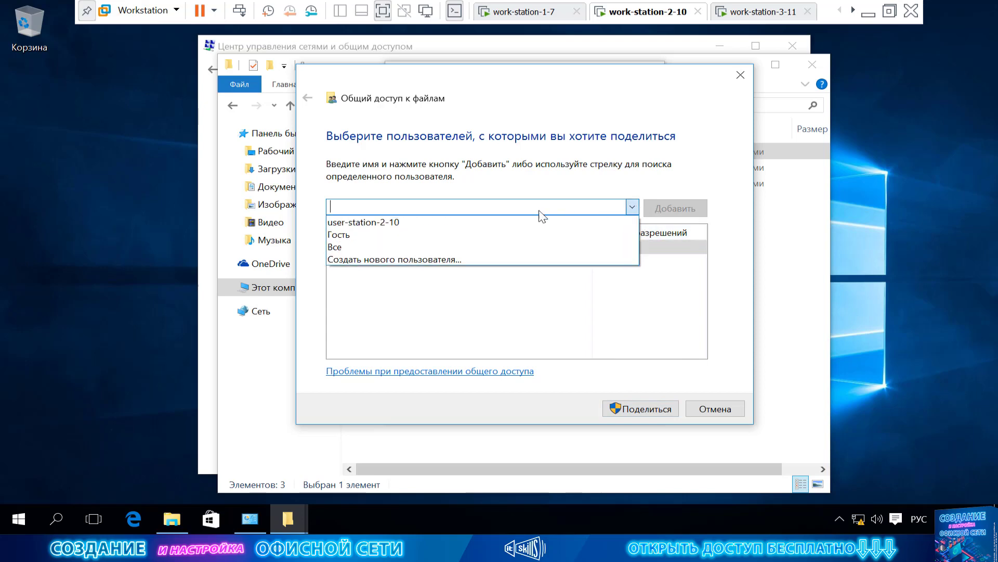
click(550, 246)
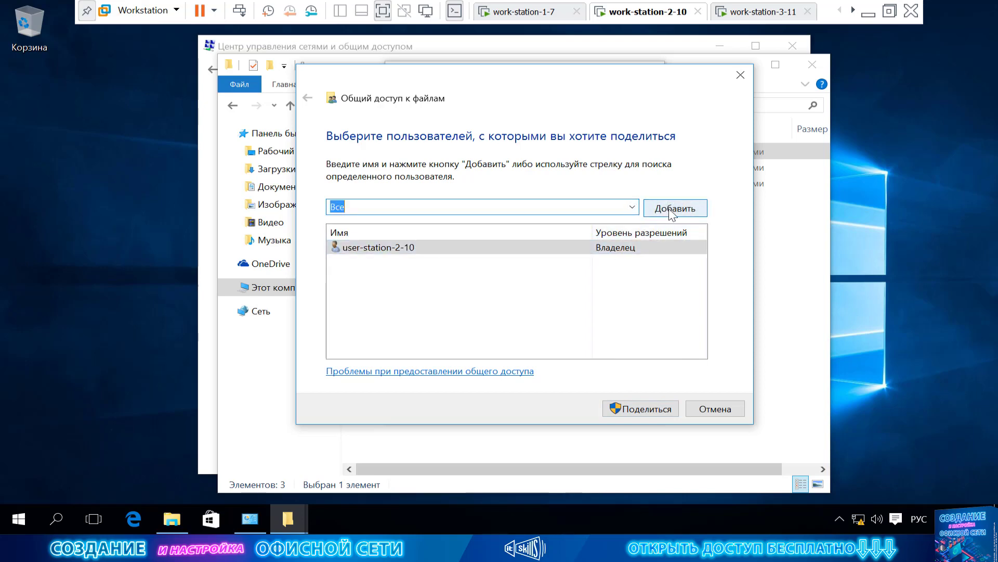
click(663, 210)
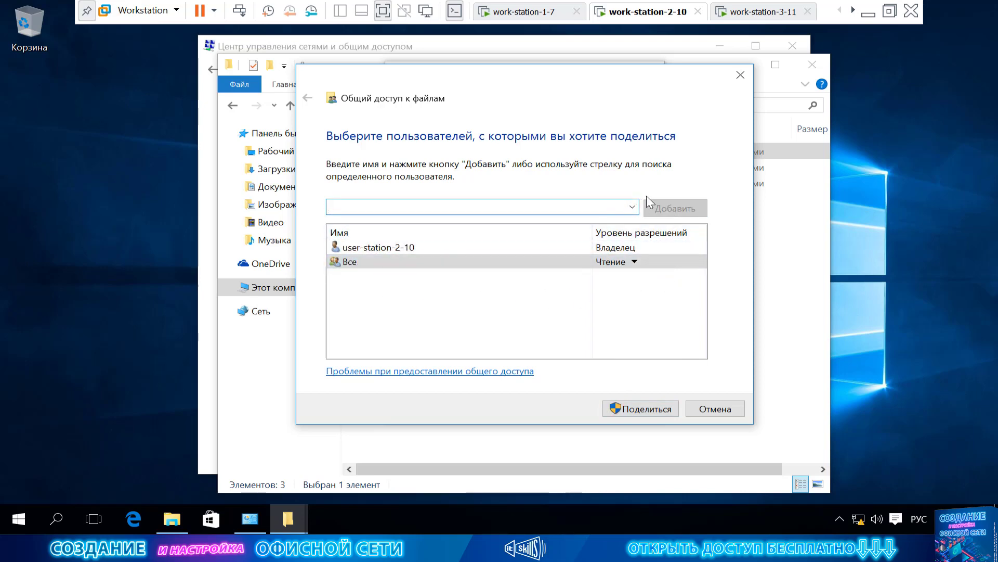
click(636, 262)
click(669, 265)
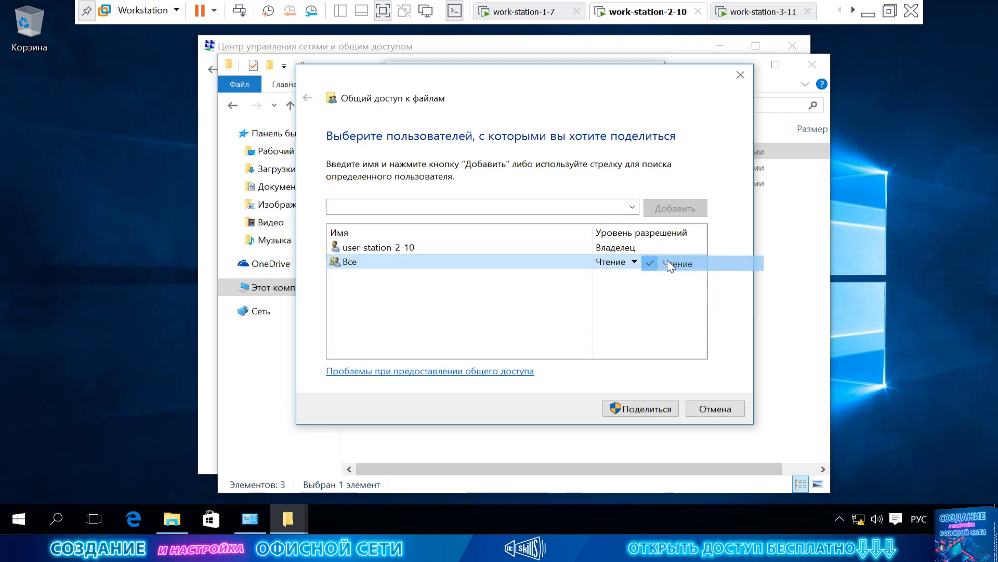
click(661, 413)
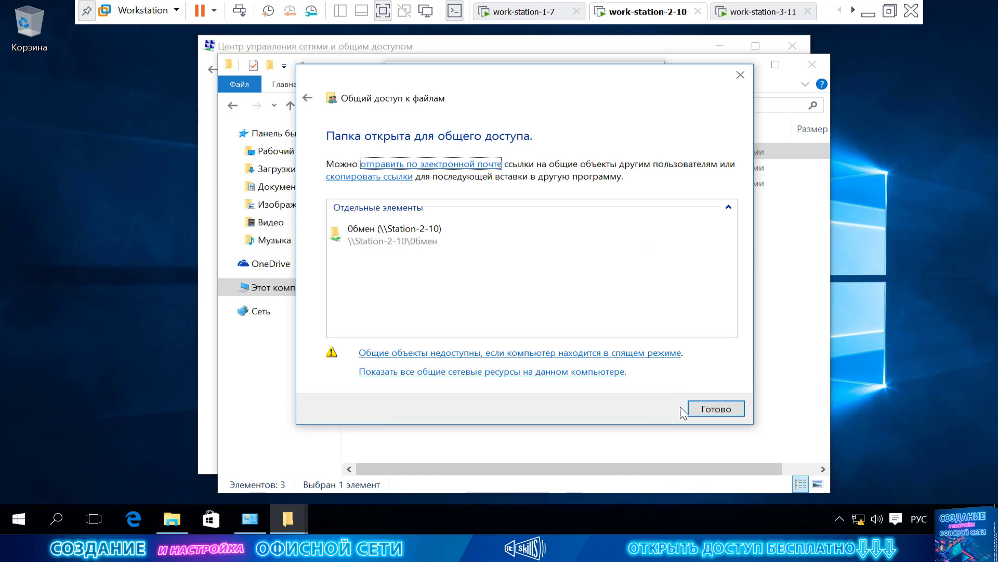
click(701, 403)
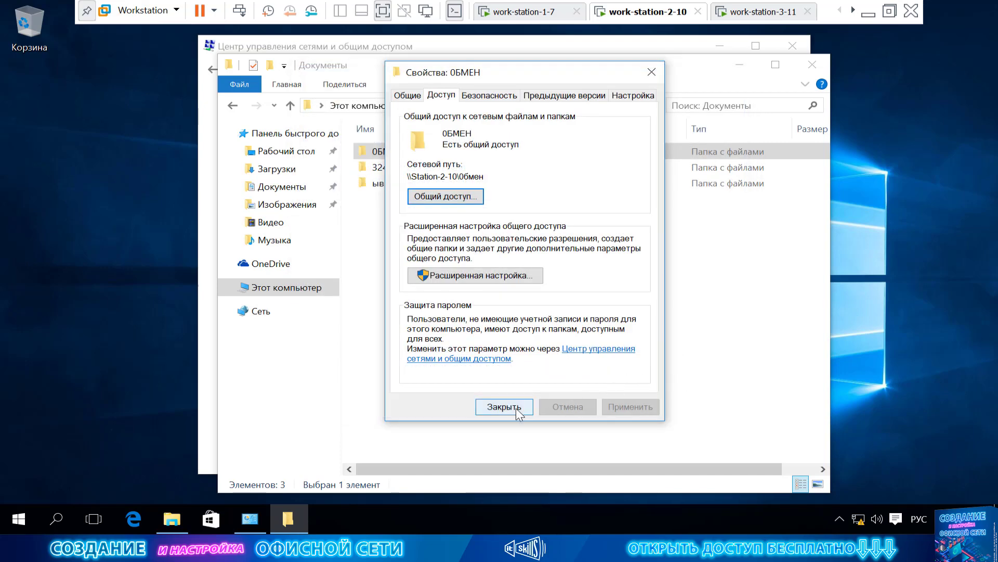
Switch to work-station-1-7 and open the shared folder "0бмен" on STATION-2-10 through the network
click(551, 8)
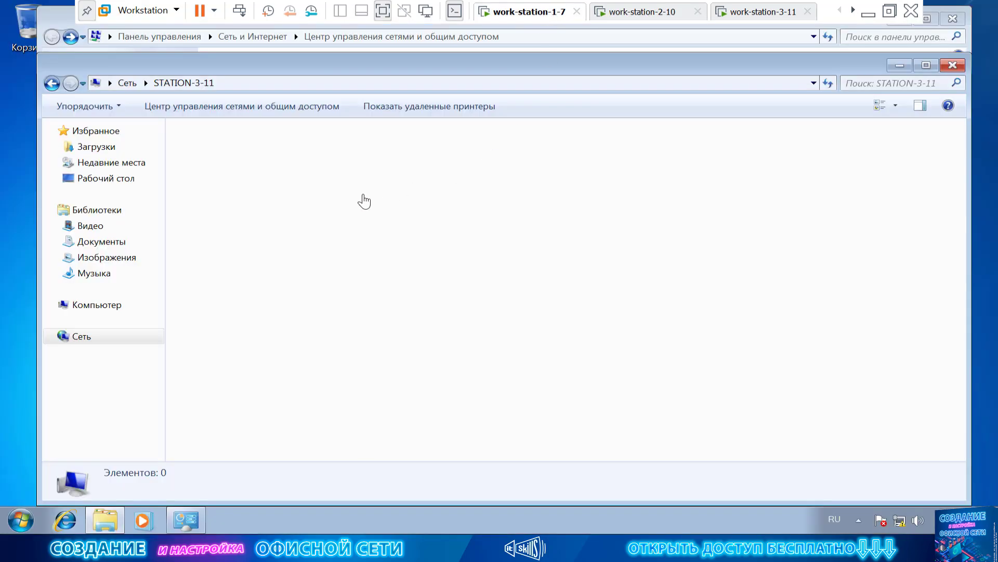
right_click(393, 207)
click(127, 83)
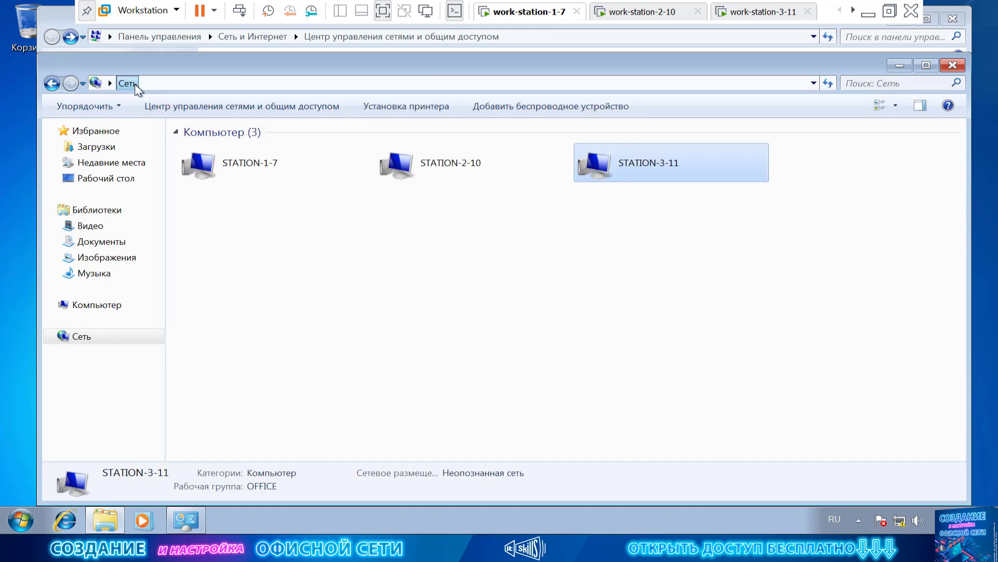
double_click(471, 173)
right_click(415, 197)
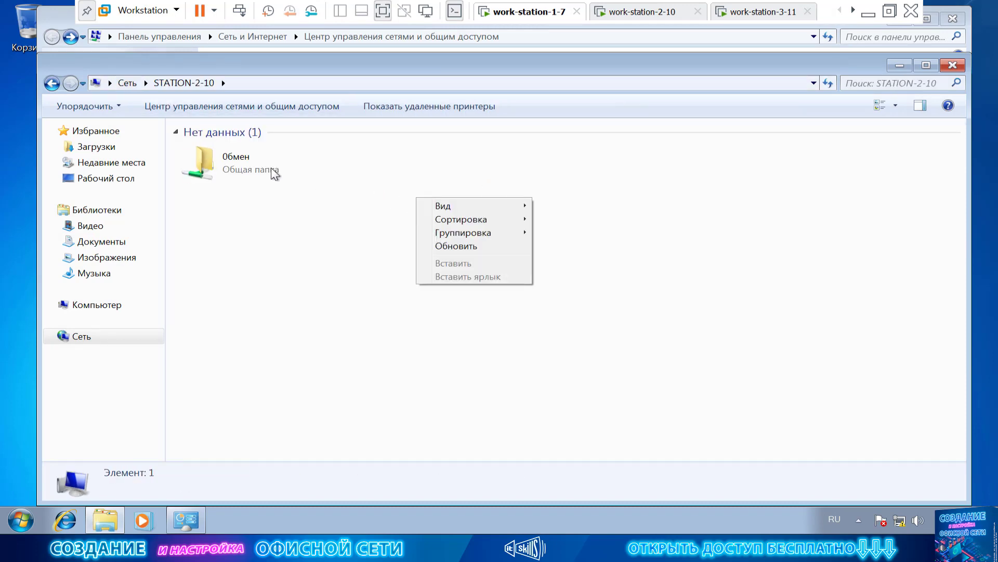
click(255, 168)
double_click(255, 167)
Try to create a new item in the shared folder "0бмен" from work-station-1-7
right_click(274, 183)
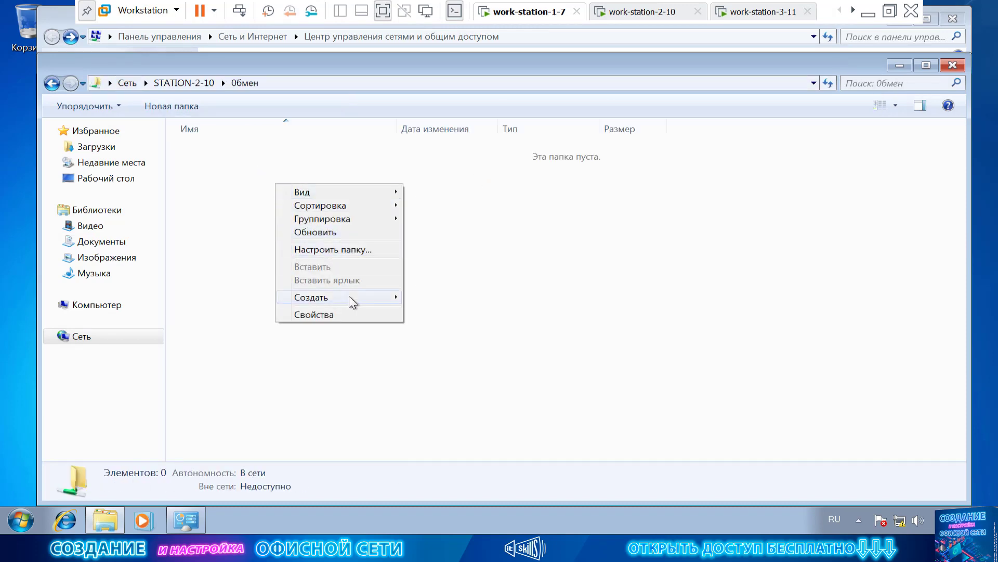
click(446, 312)
click(622, 312)
right_click(352, 238)
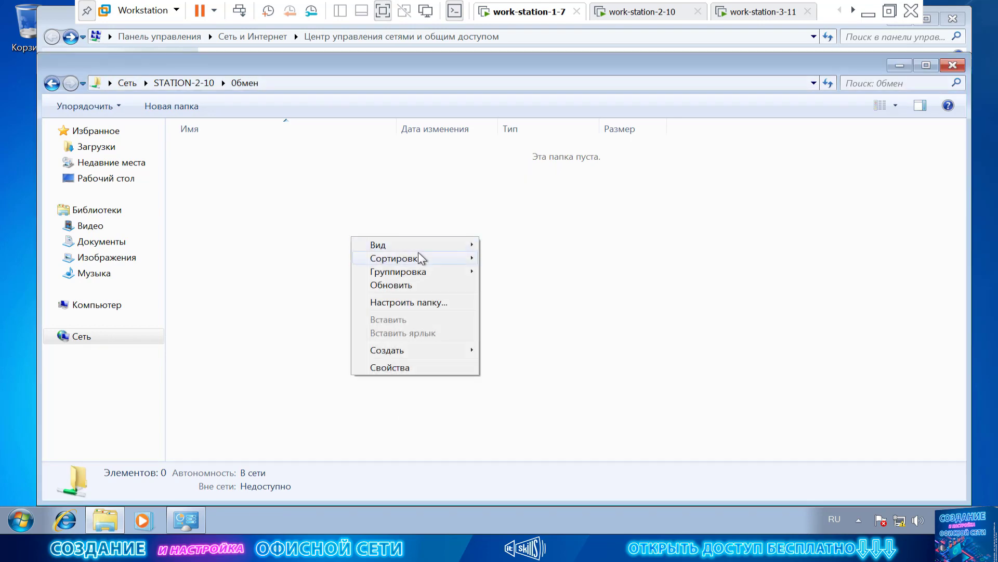
Switch to work-station-2-10 and create a text document named "Отчет" inside the "0БМЕН" folder
click(638, 13)
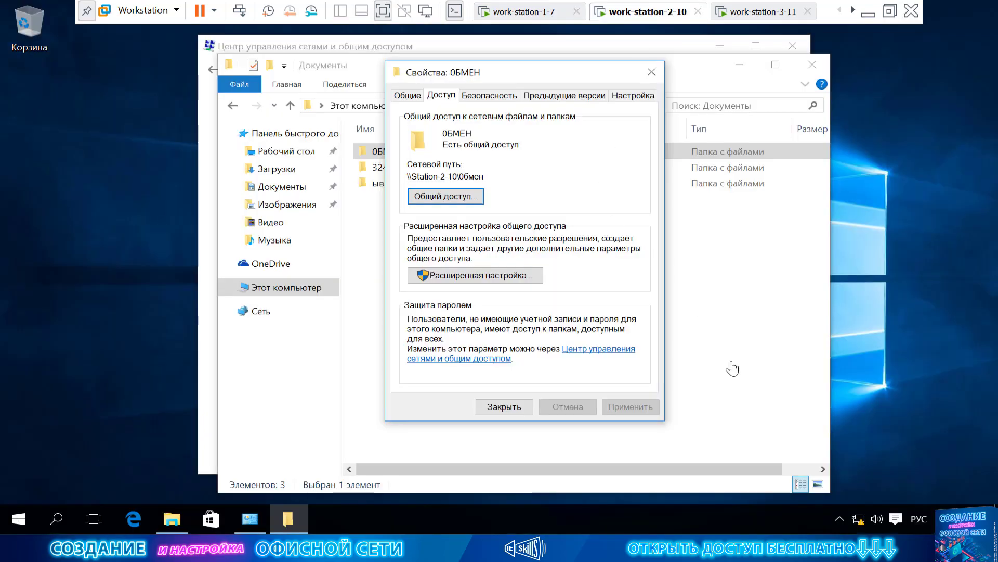
click(505, 407)
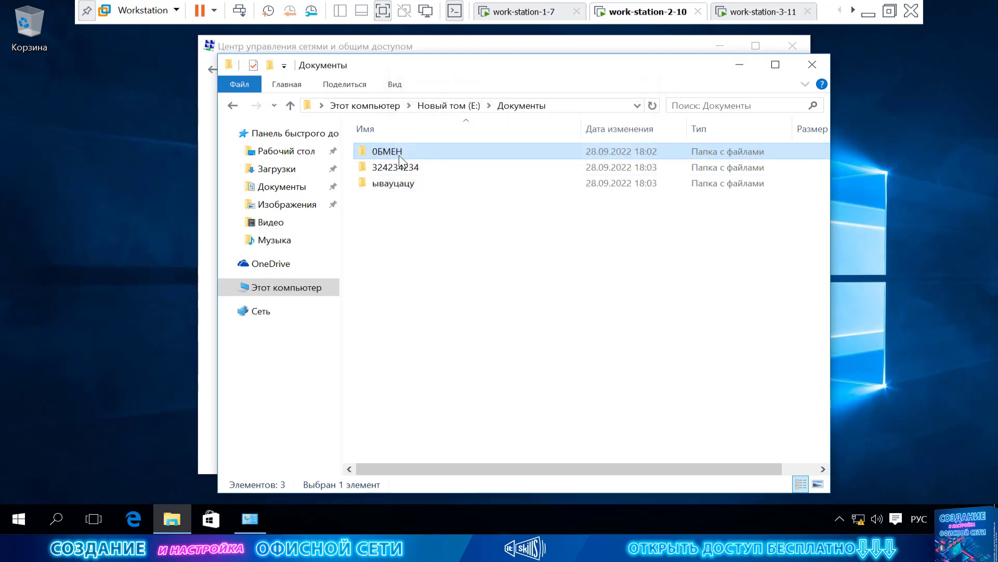
double_click(398, 156)
right_click(407, 176)
mouse_move(529, 354)
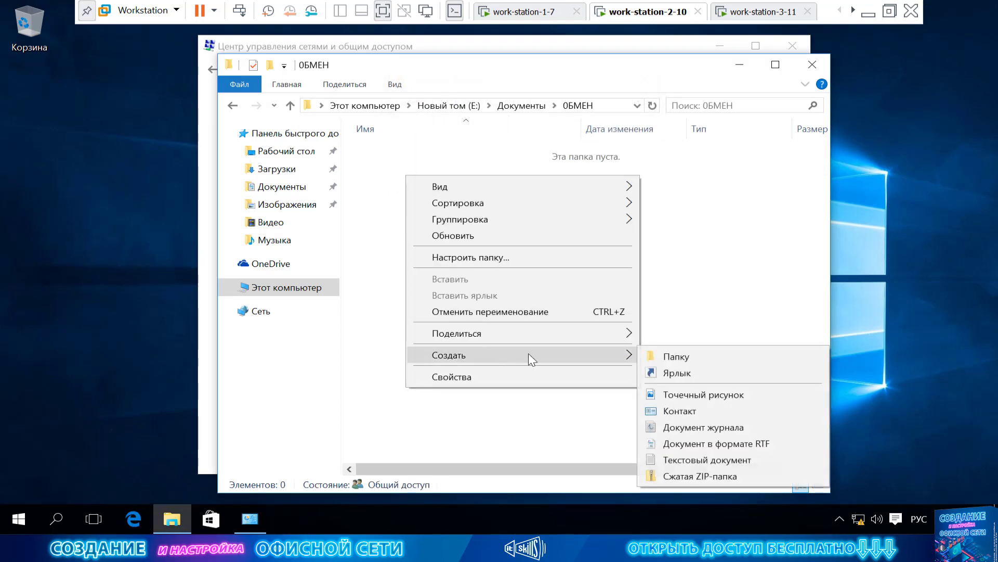
click(709, 460)
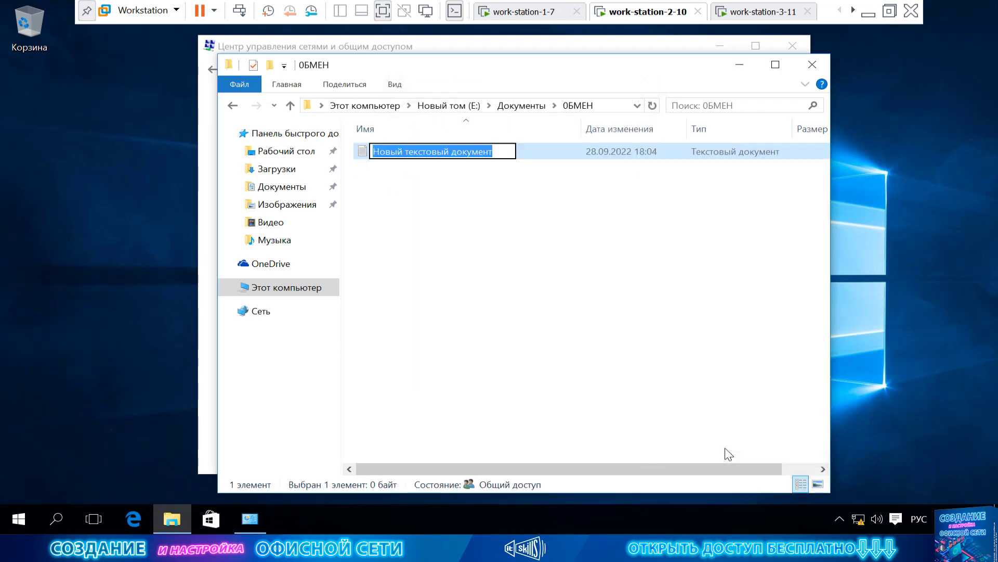
text(Отчет)
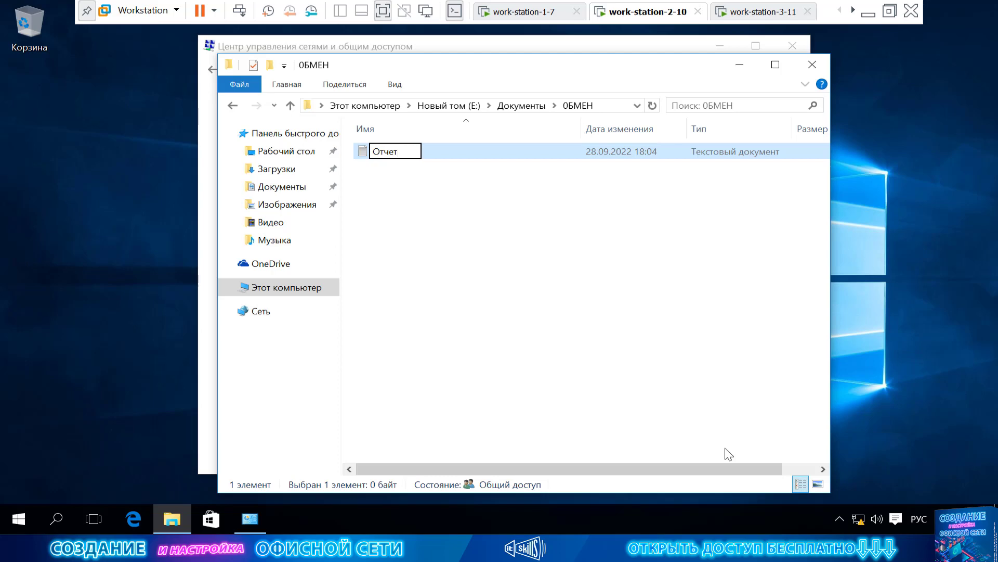
click(602, 308)
Write "ывафыва выа ва ыфва ыва" in the "Отчет" document, save it and close it
double_click(412, 156)
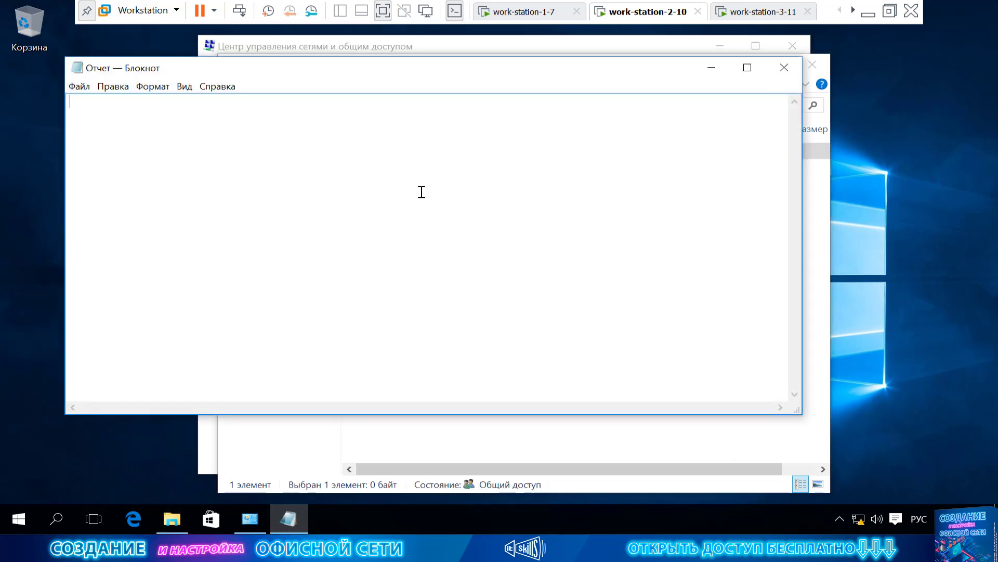
text(ывафыва выа ва ыфва ыва)
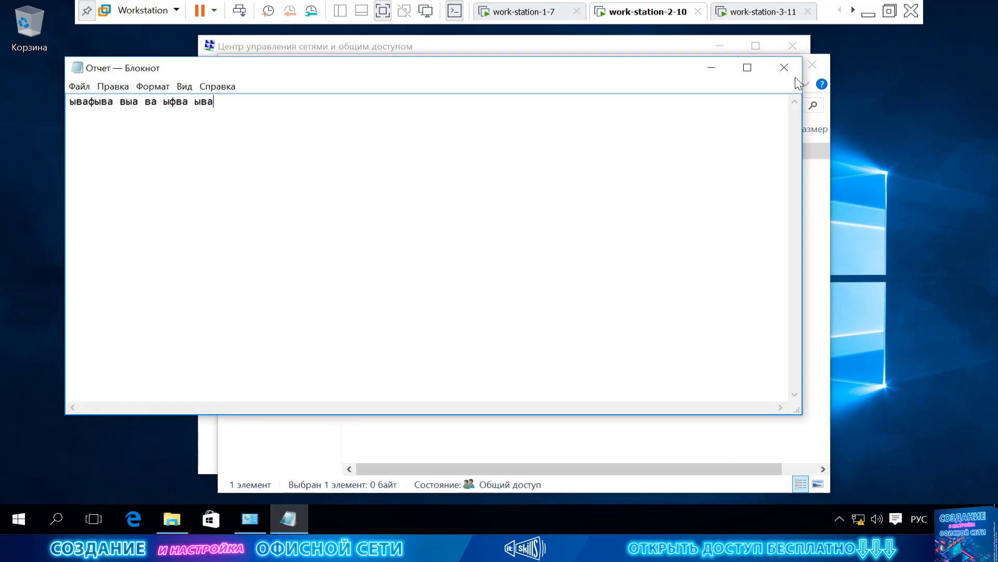
click(784, 67)
click(425, 269)
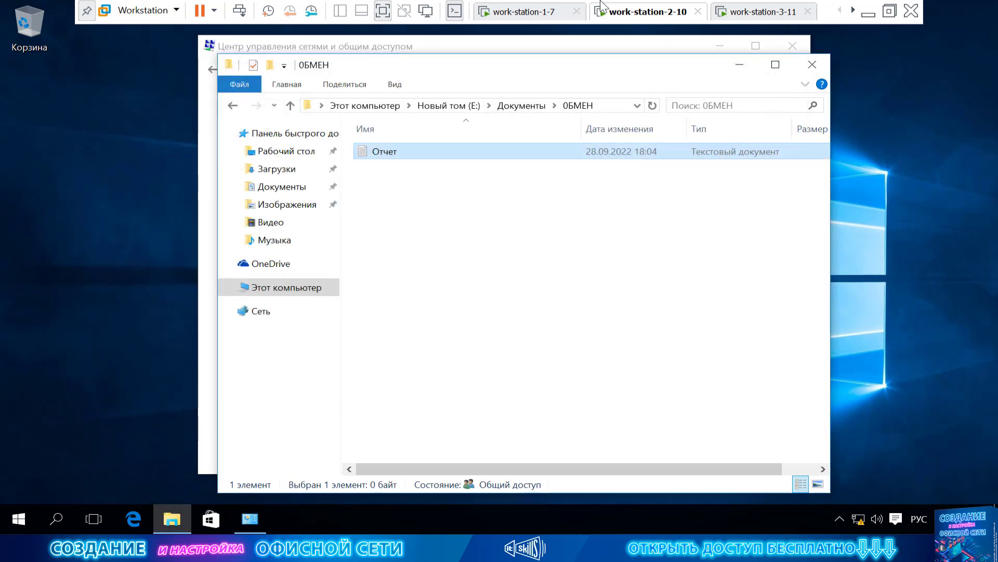
Switch to work-station-1-7, open the "Отчет" document from the shared folder and append "ываываы" to its text
click(525, 11)
click(244, 168)
click(229, 153)
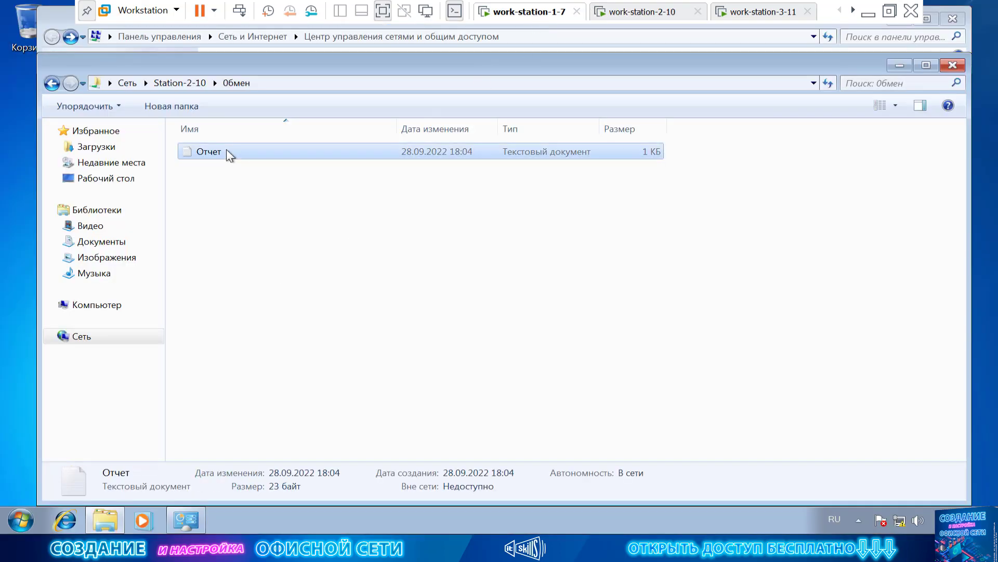
double_click(227, 152)
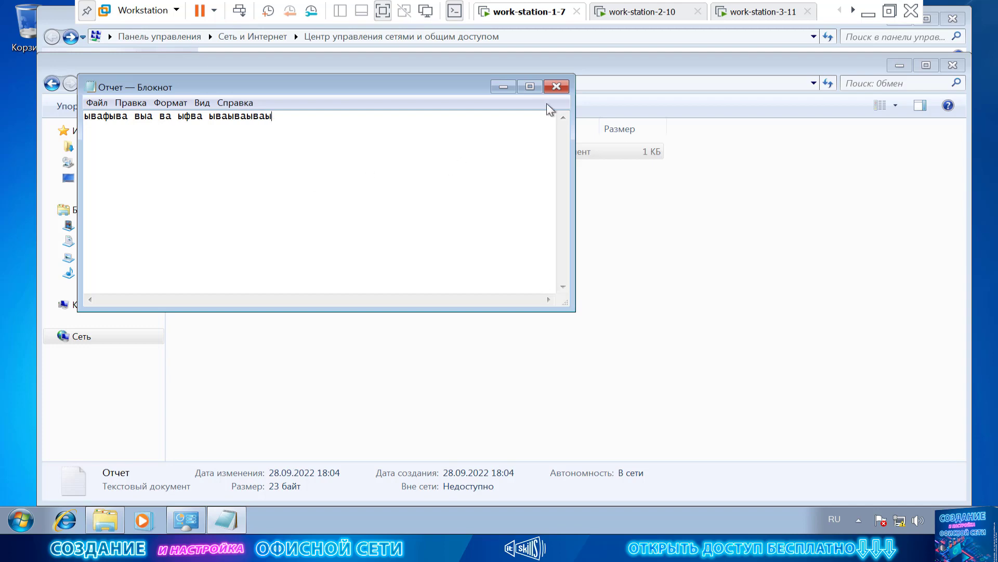
Try to save the edited "Отчет" document to the network share, and close it without saving the changes
click(555, 86)
click(437, 263)
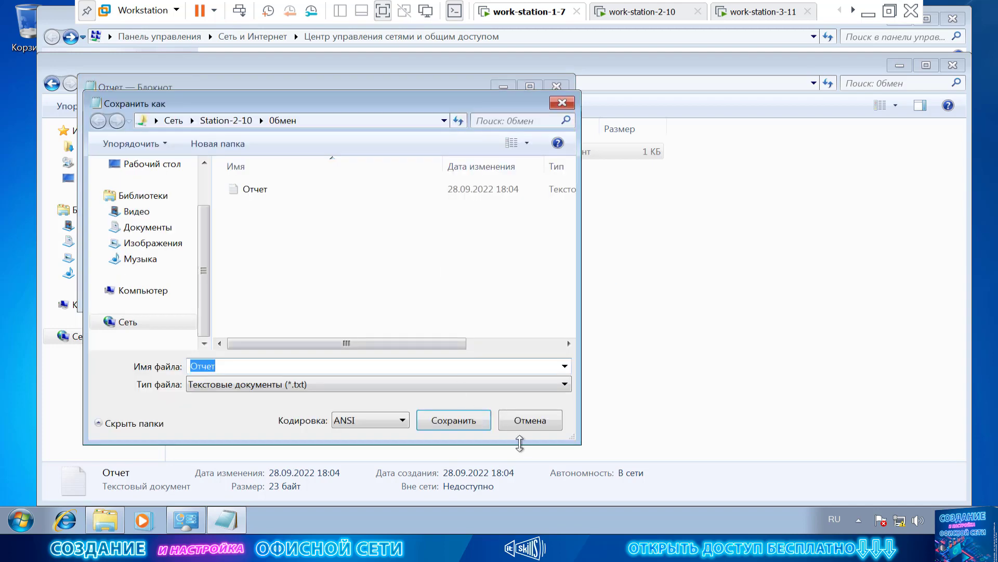
click(530, 420)
click(556, 87)
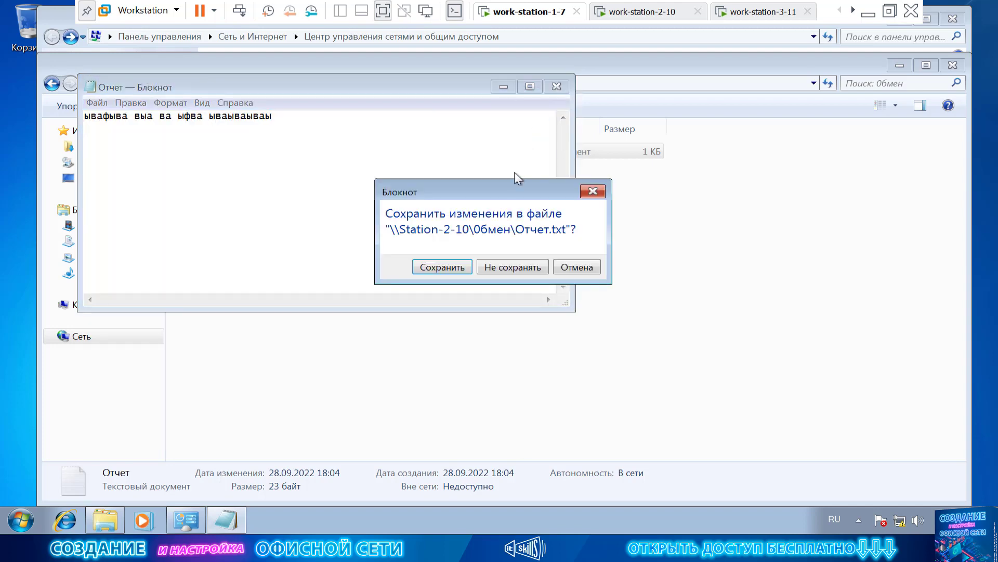
click(512, 268)
Try to permanently delete the "Отчет" document from the shared folder "0бмен"
right_click(250, 152)
click(318, 307)
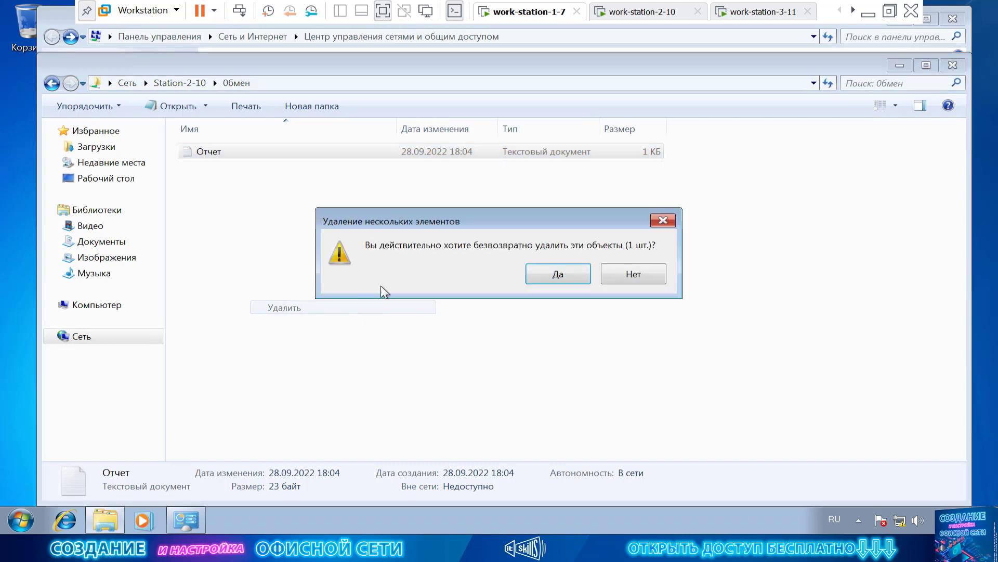
click(558, 274)
click(576, 329)
click(631, 329)
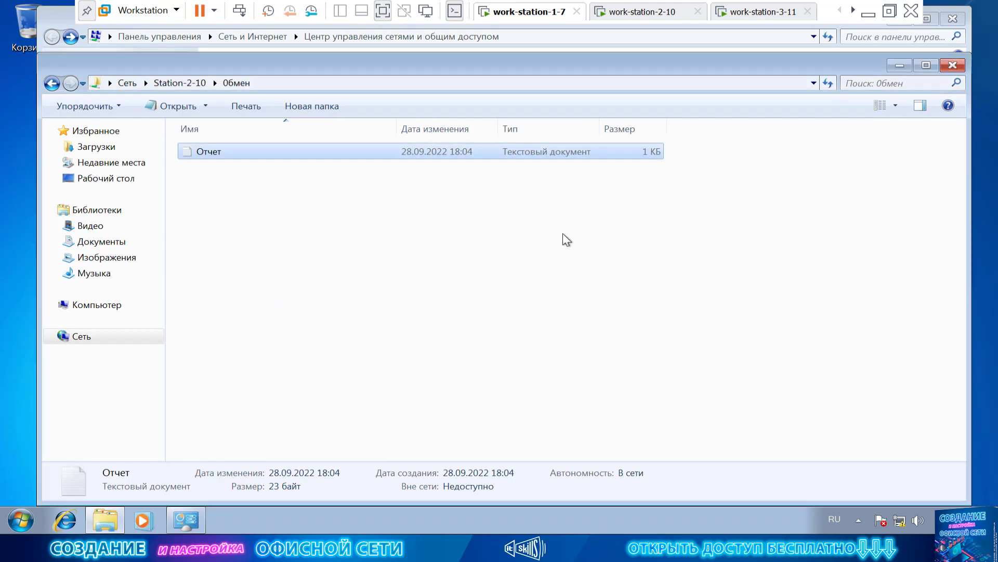
On work-station-2-10, change the sharing permission of the "0БМЕН" folder in E:\Документы for "Все" to "Чтение и запись" and apply it
click(567, 240)
click(619, 12)
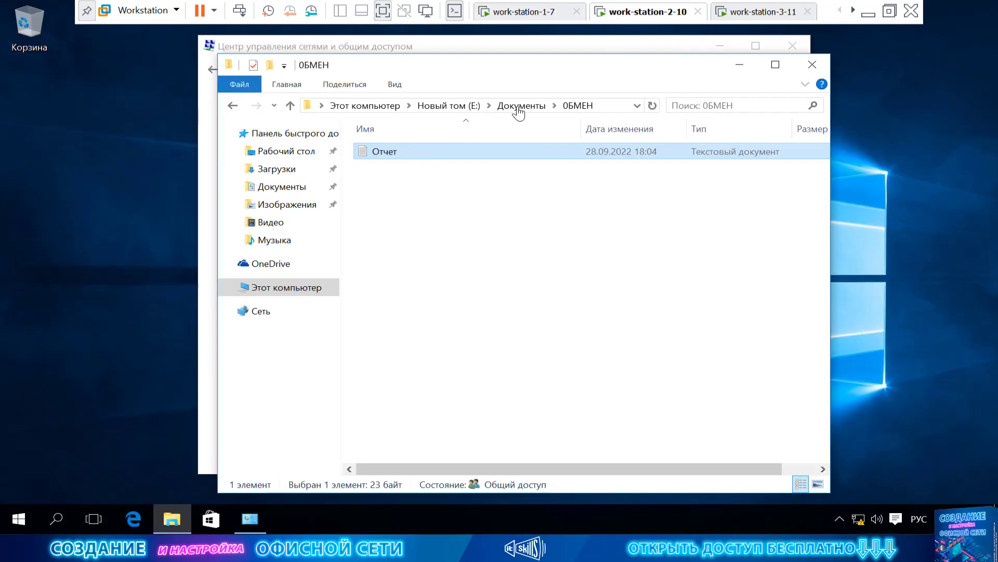
click(519, 105)
right_click(439, 155)
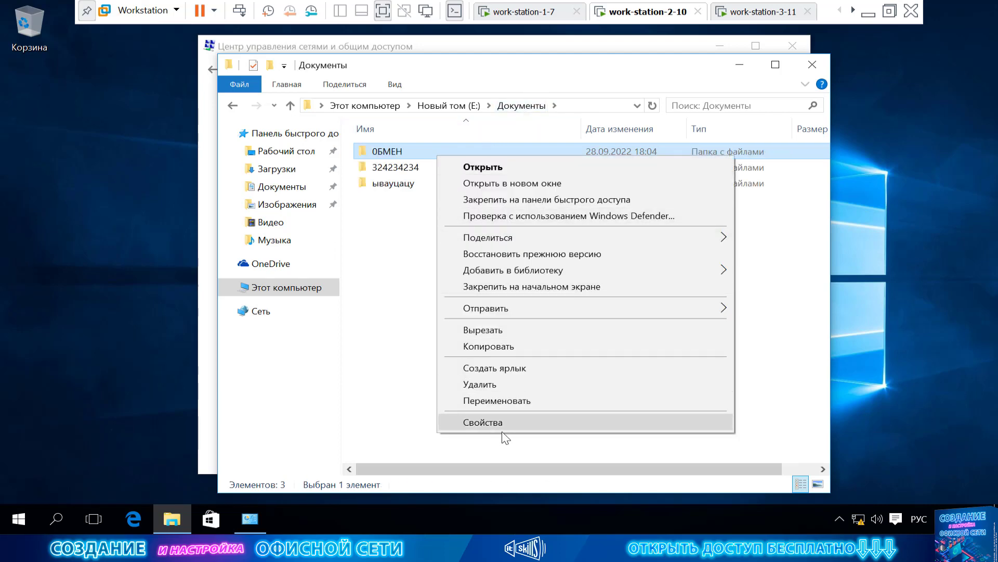
click(507, 422)
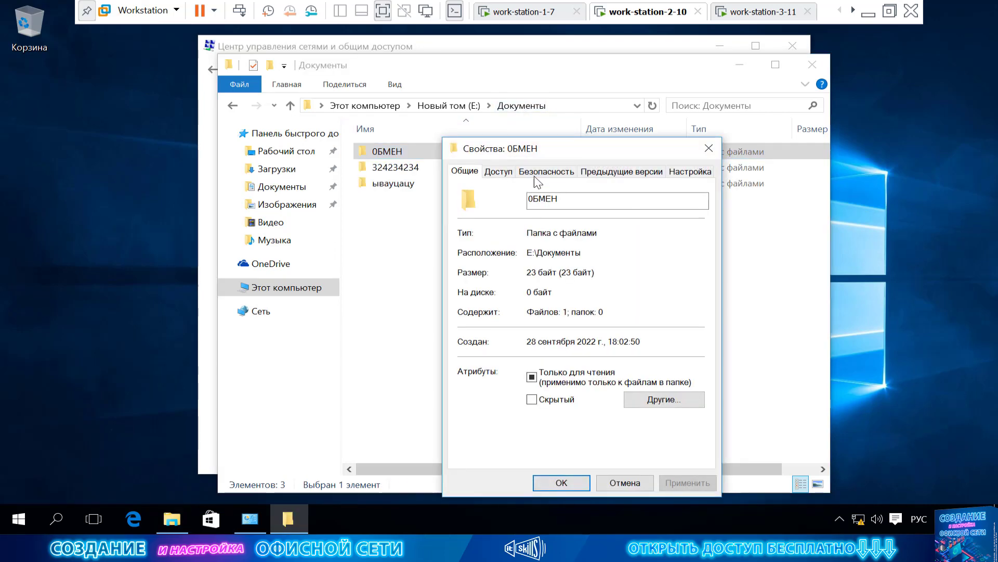
click(498, 171)
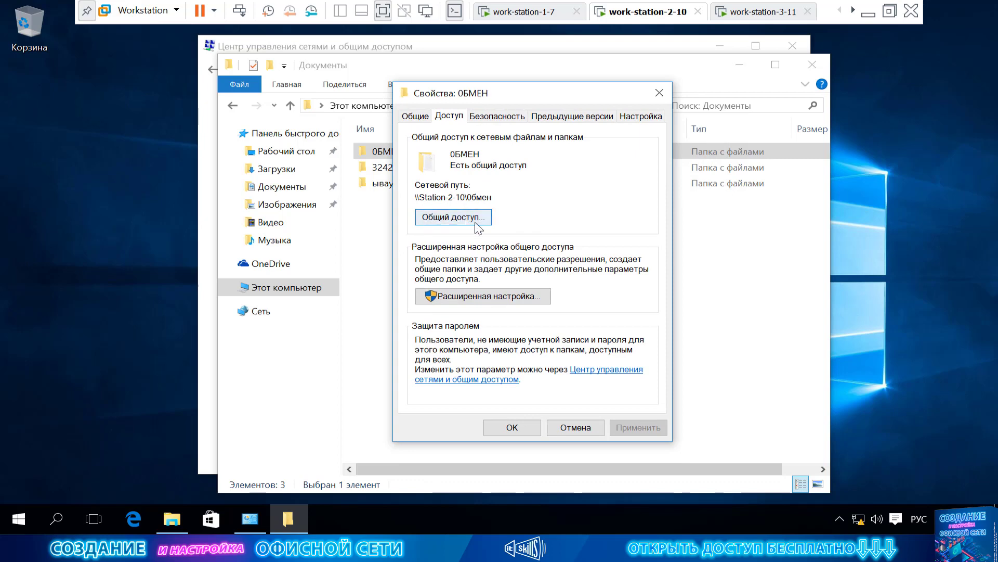
click(475, 224)
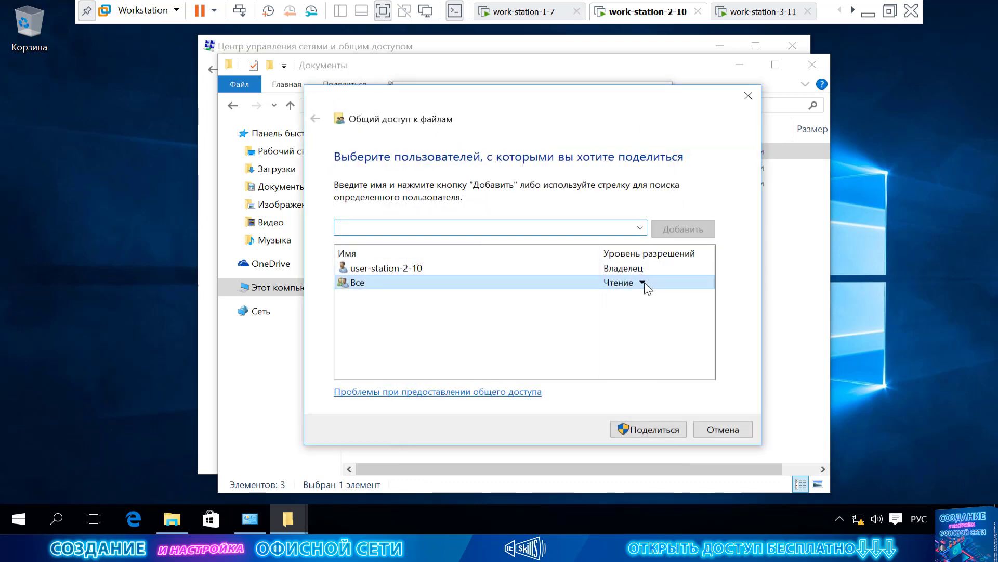
click(642, 283)
click(681, 300)
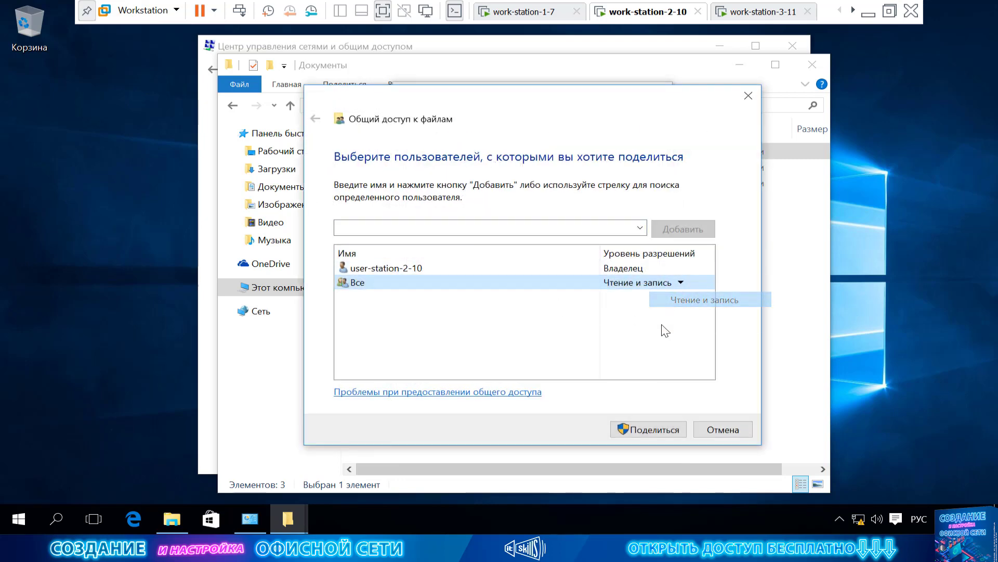
click(653, 429)
click(723, 426)
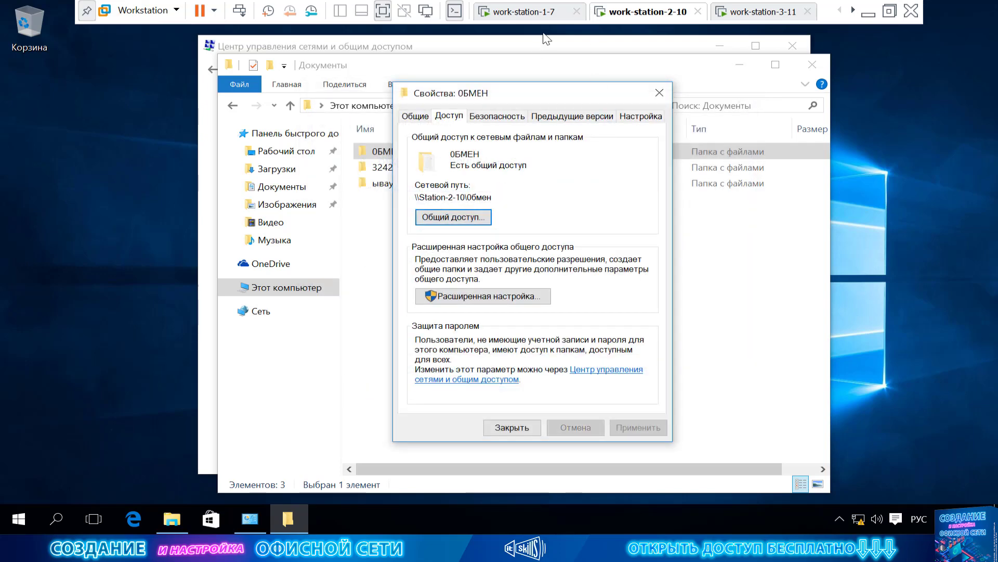
Switch to work-station-1-7 and create a new folder inside the shared folder "0бмен" on Station-2-10
click(526, 12)
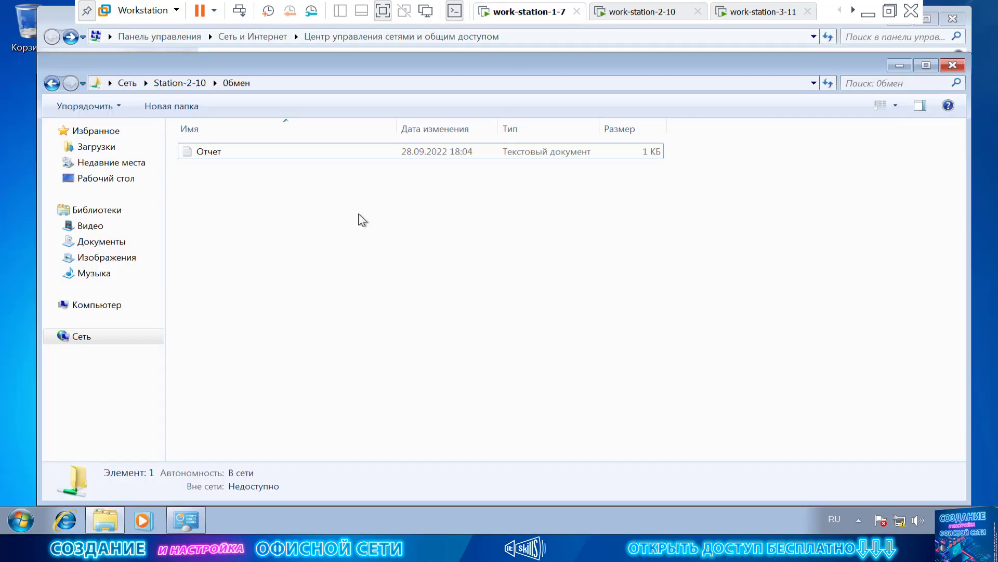
right_click(283, 167)
mouse_move(368, 281)
click(442, 282)
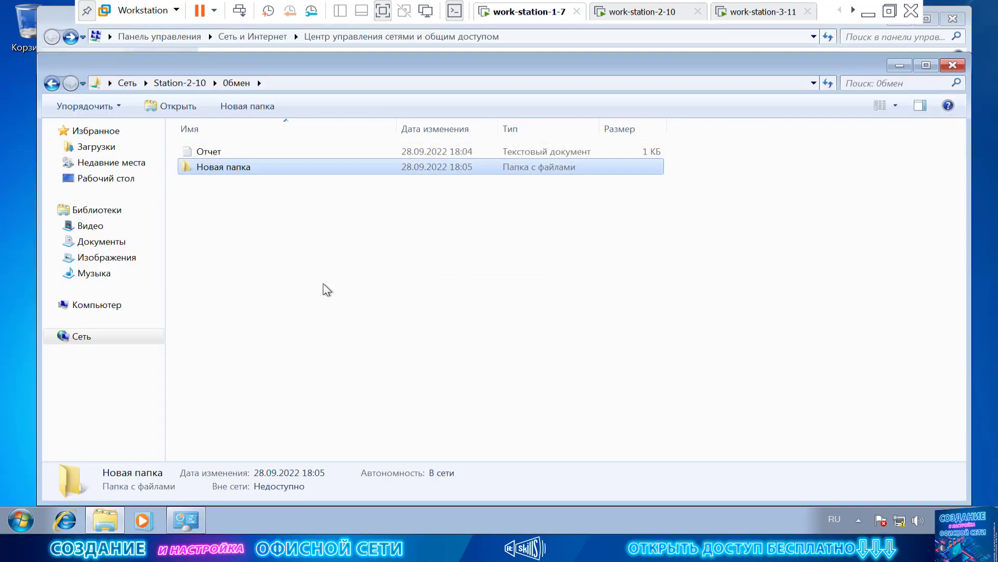
Create a text document named "ыаываы" in the shared folder "0бмен"
right_click(304, 281)
mouse_move(384, 392)
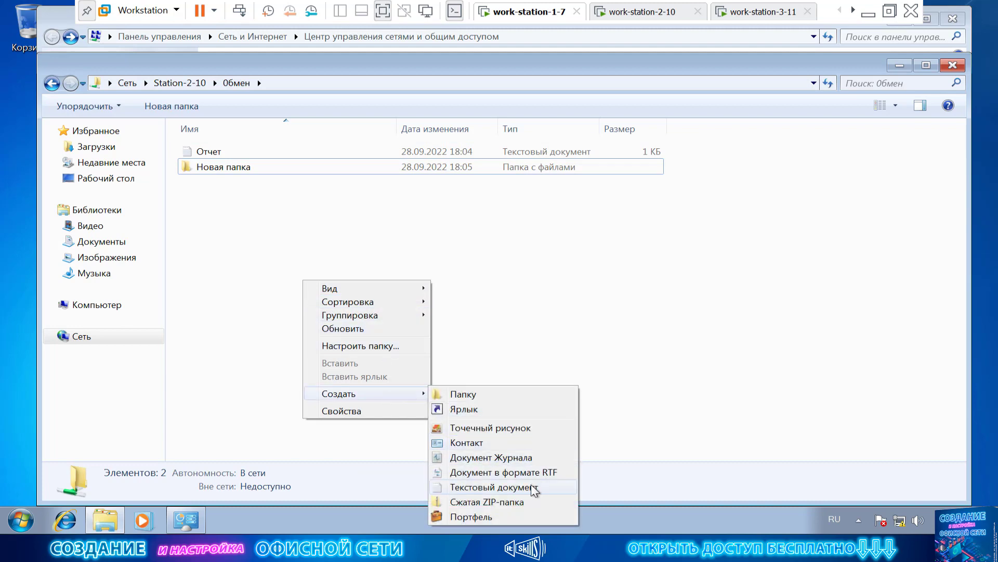
click(534, 488)
text(ыаываы)
key(Return)
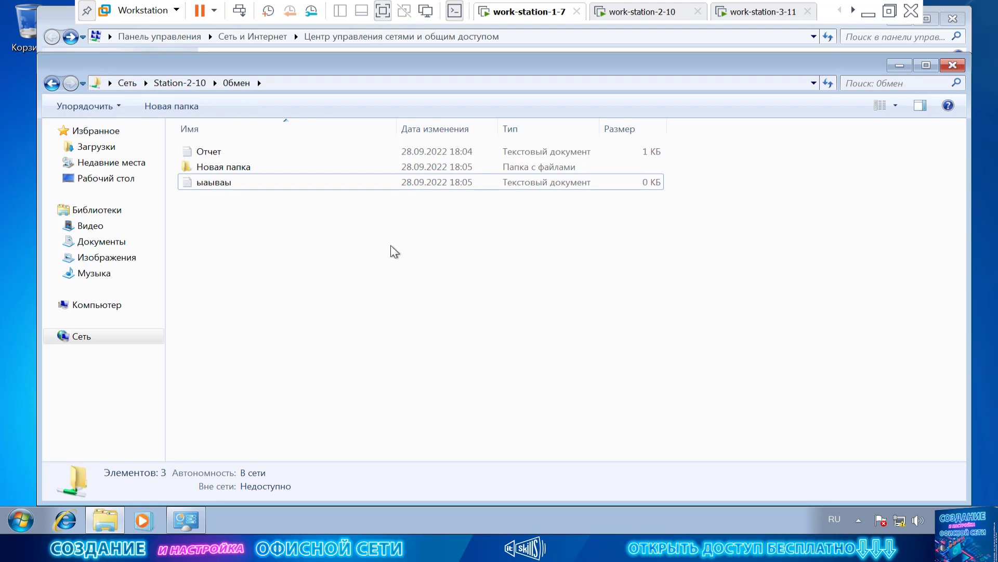
Switch to work-station-2-10, open Computer Management and list the computer's shared resources with enough width to read the columns
click(119, 311)
right_click(119, 310)
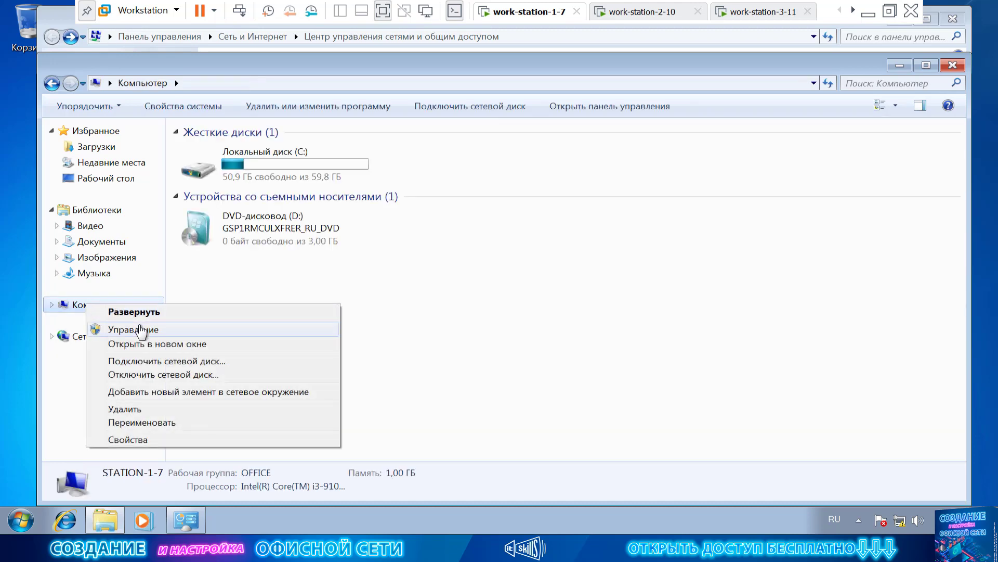
click(659, 12)
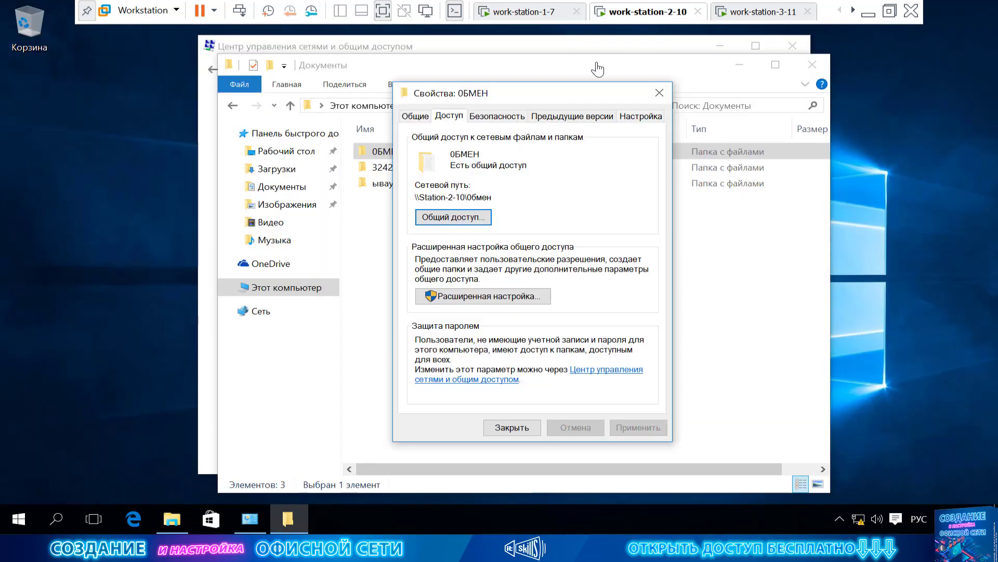
right_click(298, 287)
click(364, 319)
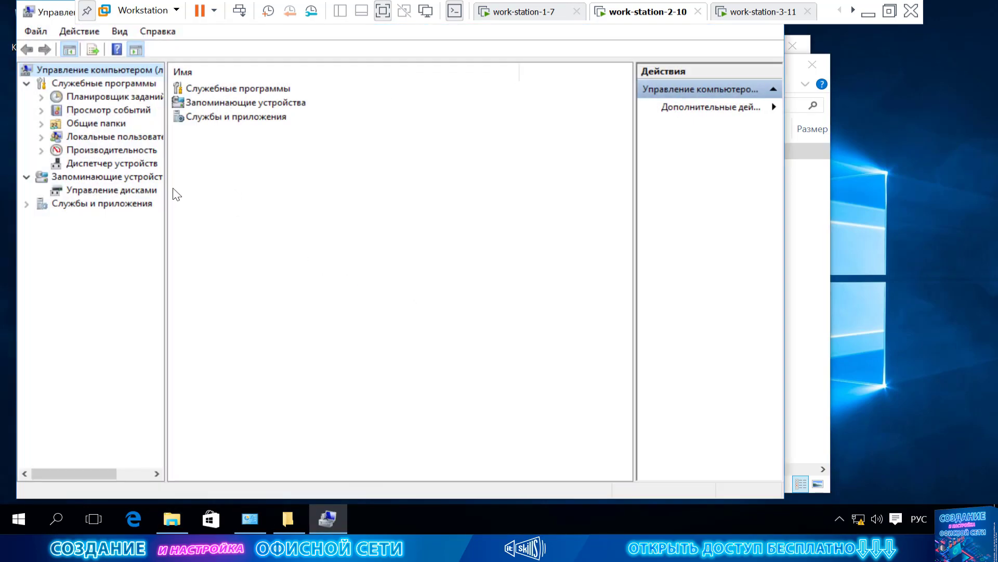
drag(170, 195, 367, 192)
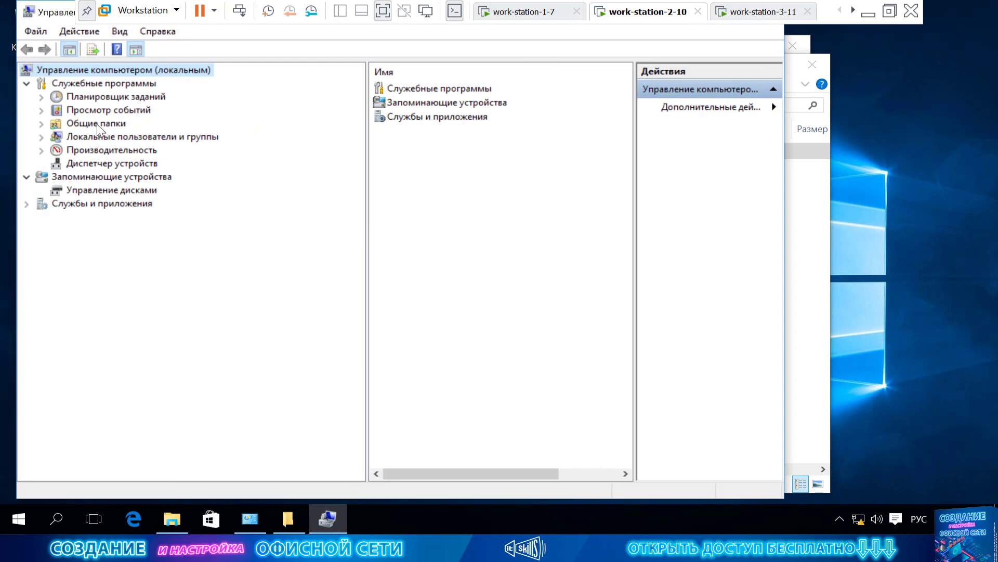
click(97, 124)
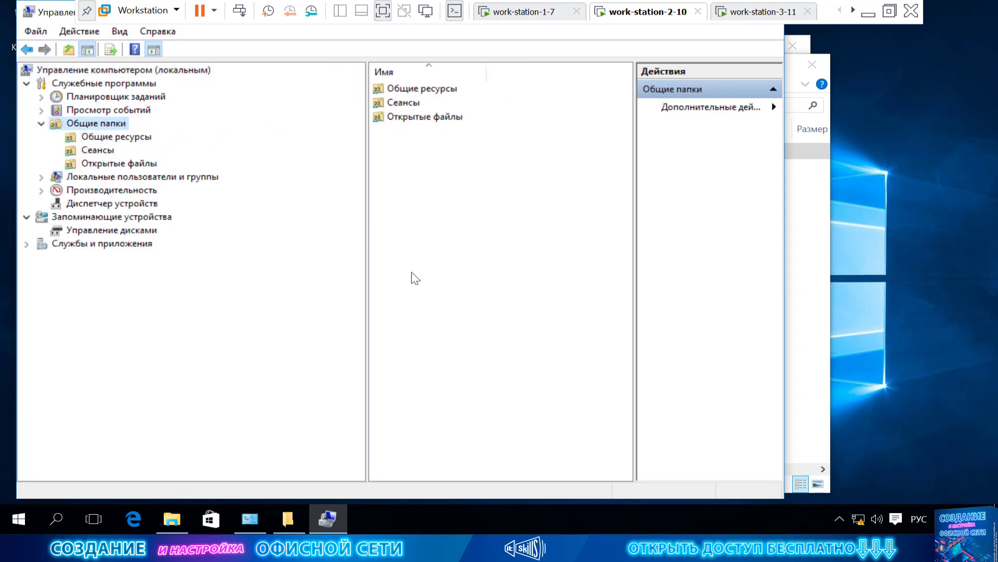
click(117, 137)
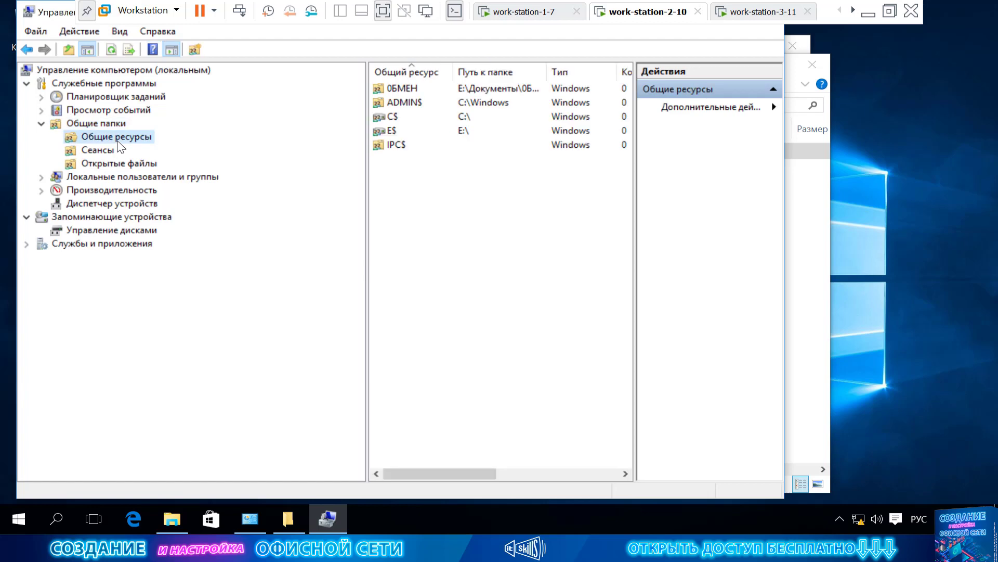
drag(633, 240, 705, 240)
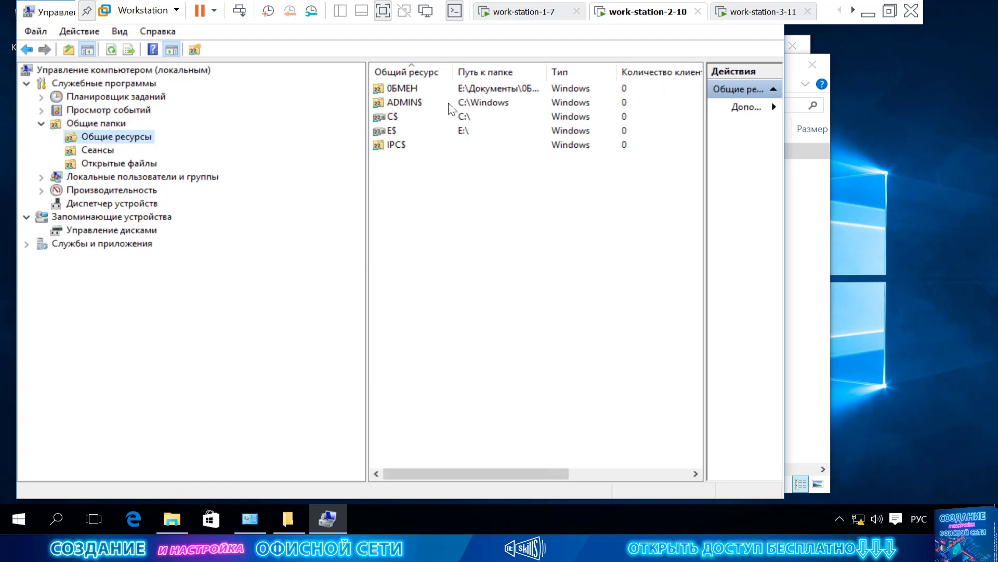
Examine the 0БМЕН share and the administrative shares ADMIN$, C$ and E$ with their folder paths
click(422, 91)
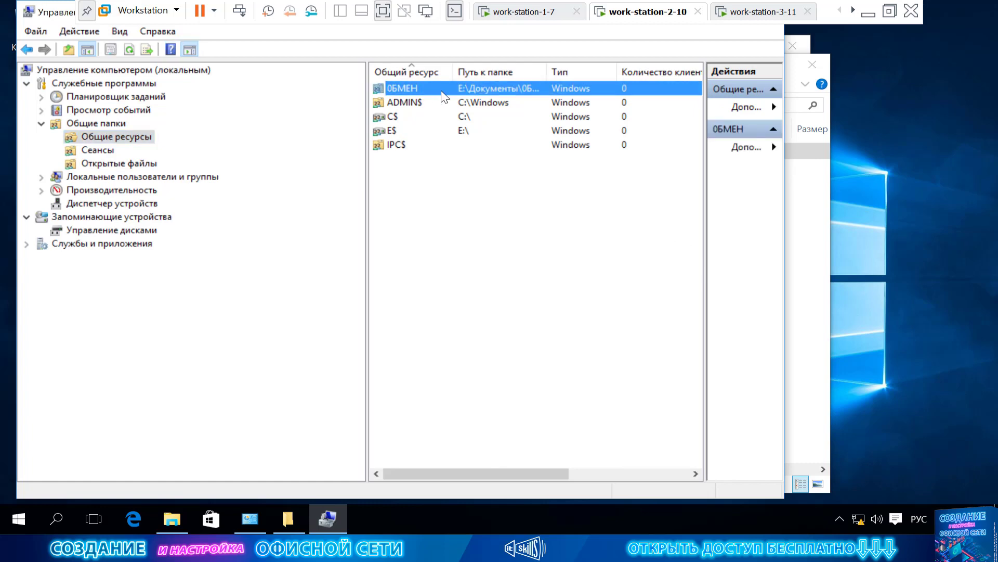
click(489, 102)
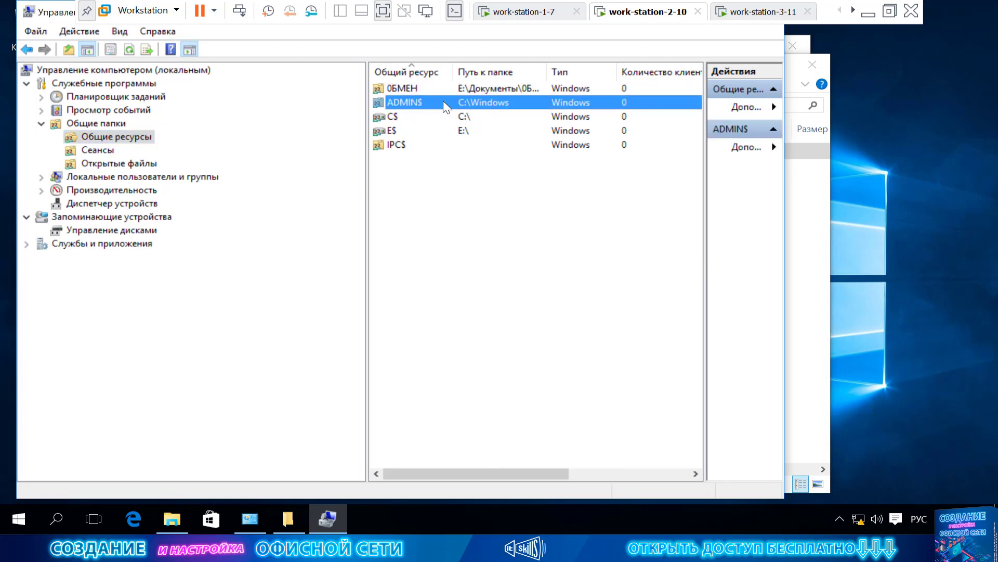
click(433, 116)
click(427, 133)
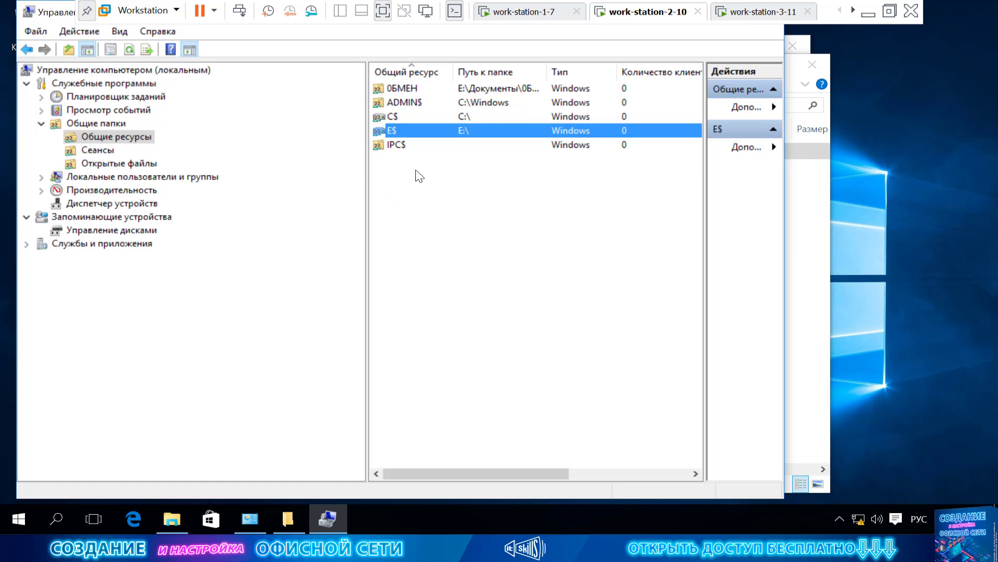
click(433, 115)
click(440, 100)
click(435, 133)
View the properties and offline settings of the E$ share, and close them without changes
right_click(420, 133)
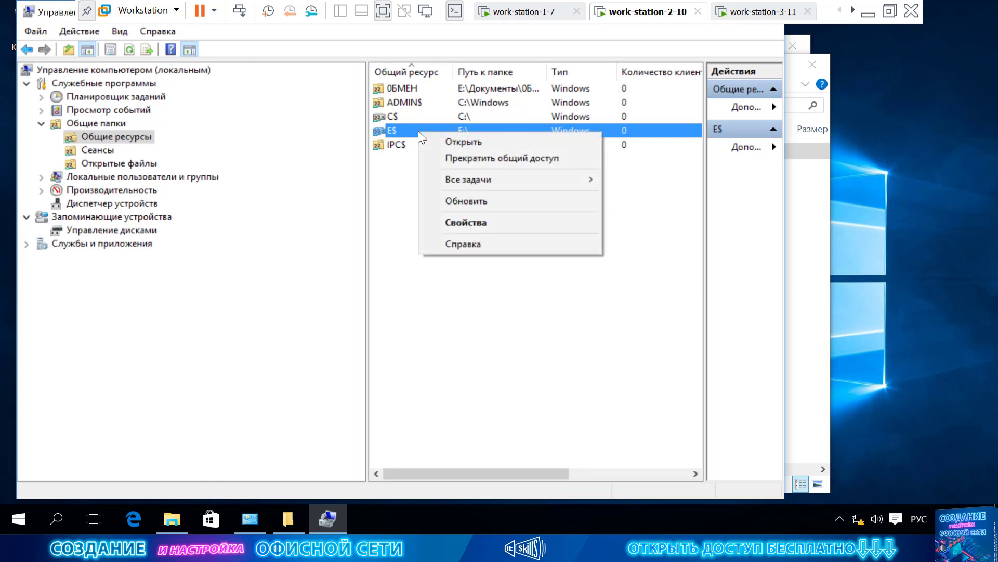
click(471, 222)
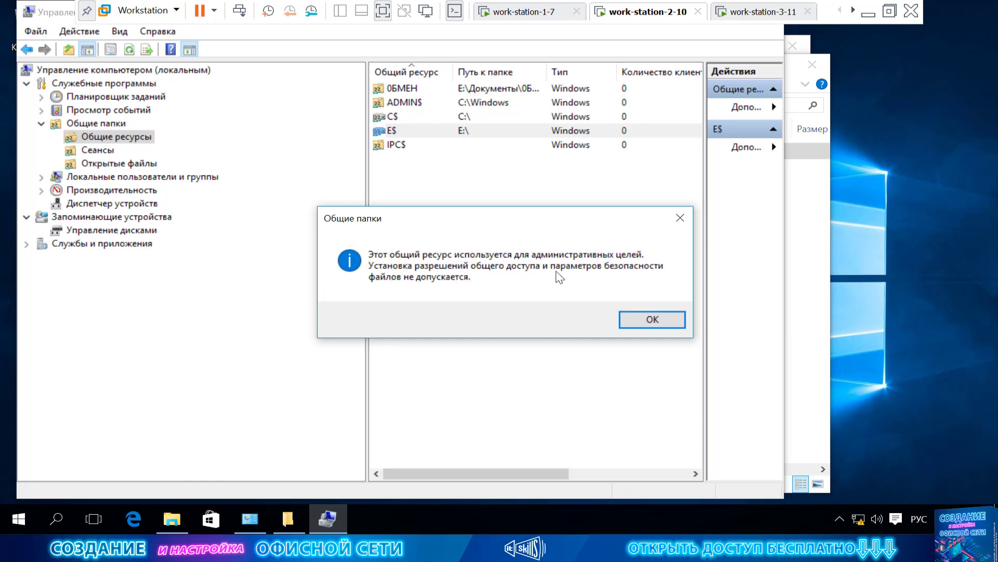
click(637, 318)
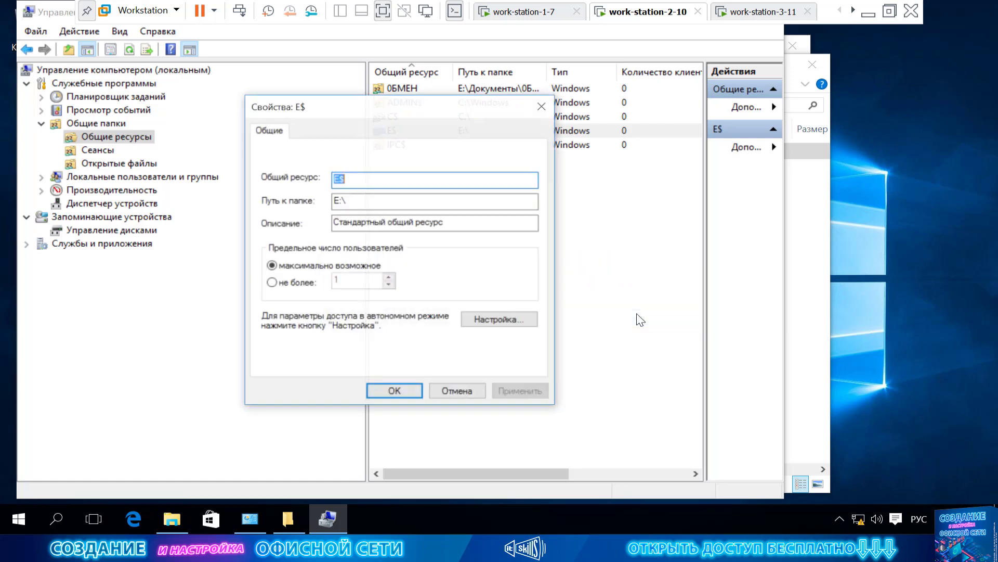
click(496, 316)
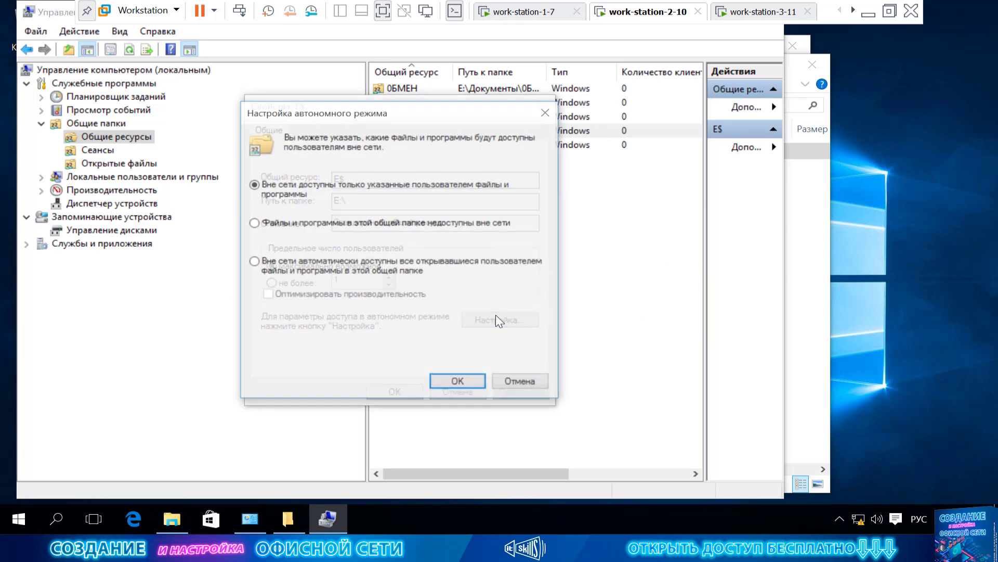
click(518, 382)
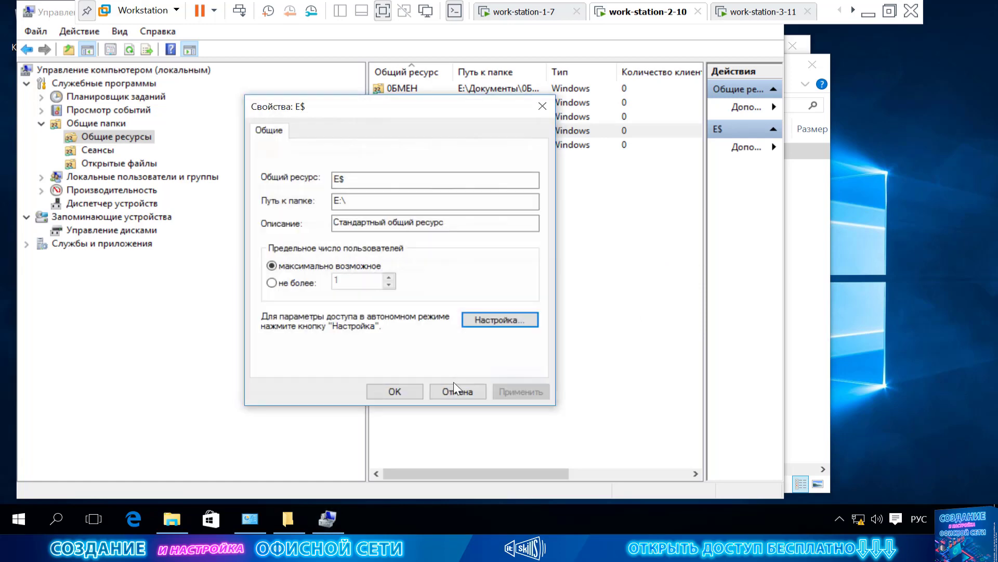
click(459, 392)
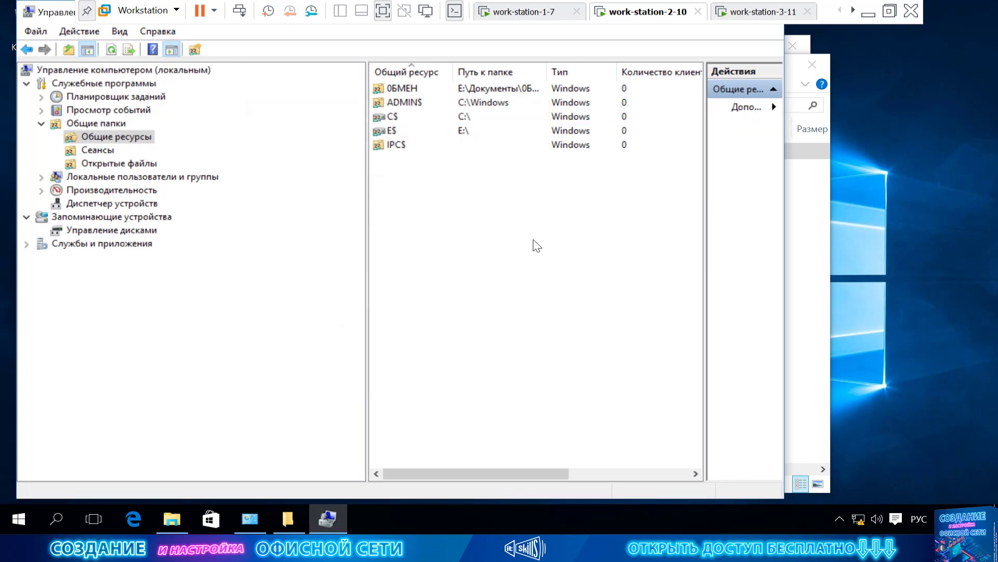
Switch to work-station-1-7 and close the Network and Sharing Center window
click(535, 11)
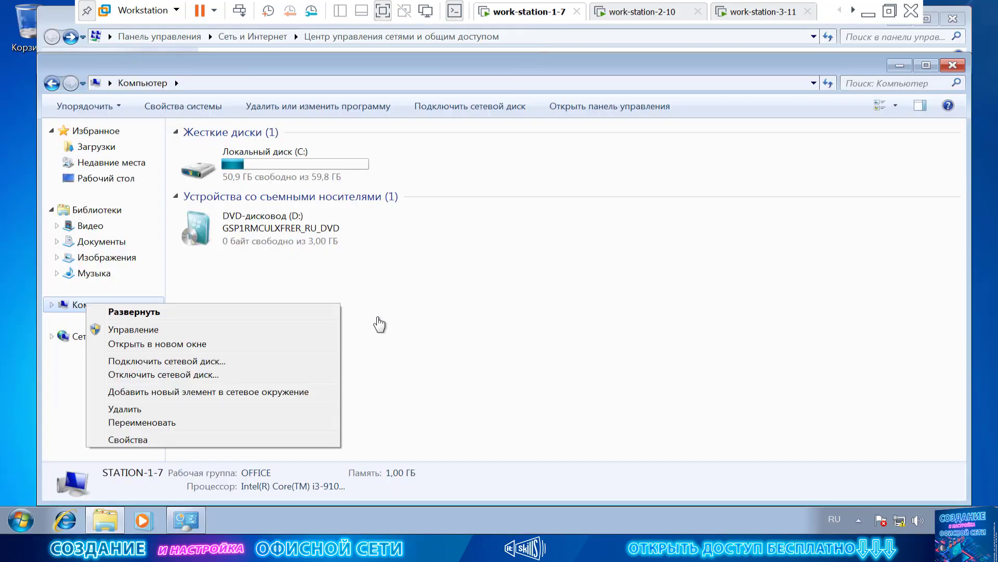
click(432, 301)
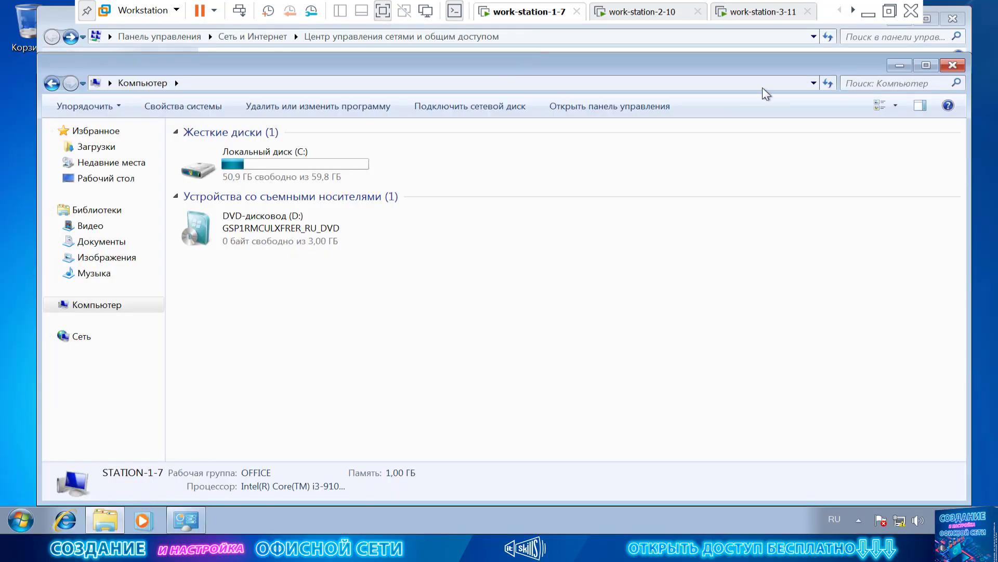
click(952, 20)
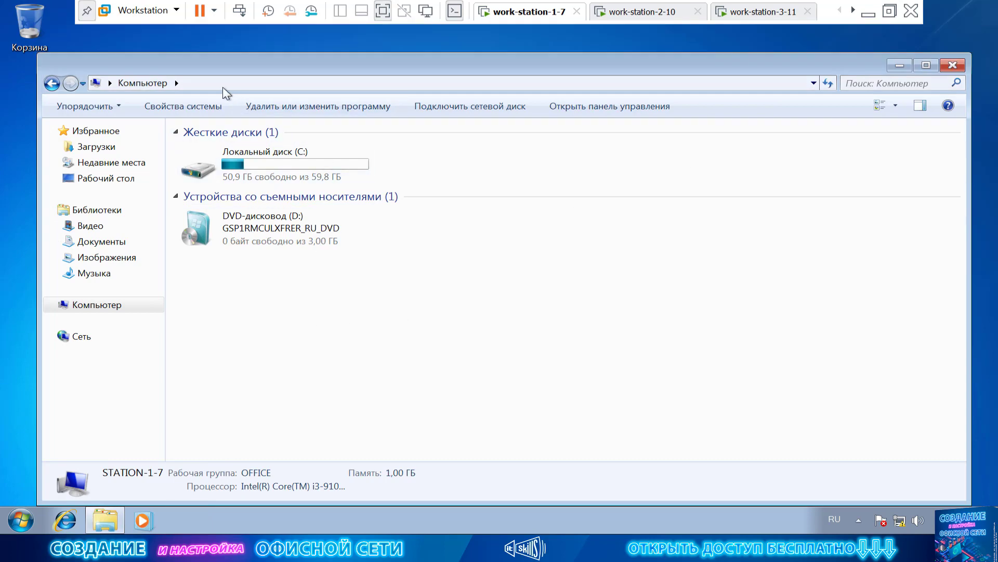
Browse the network computers from work-station-1-7 and open STATION-2-10 to list its shared folders
click(81, 338)
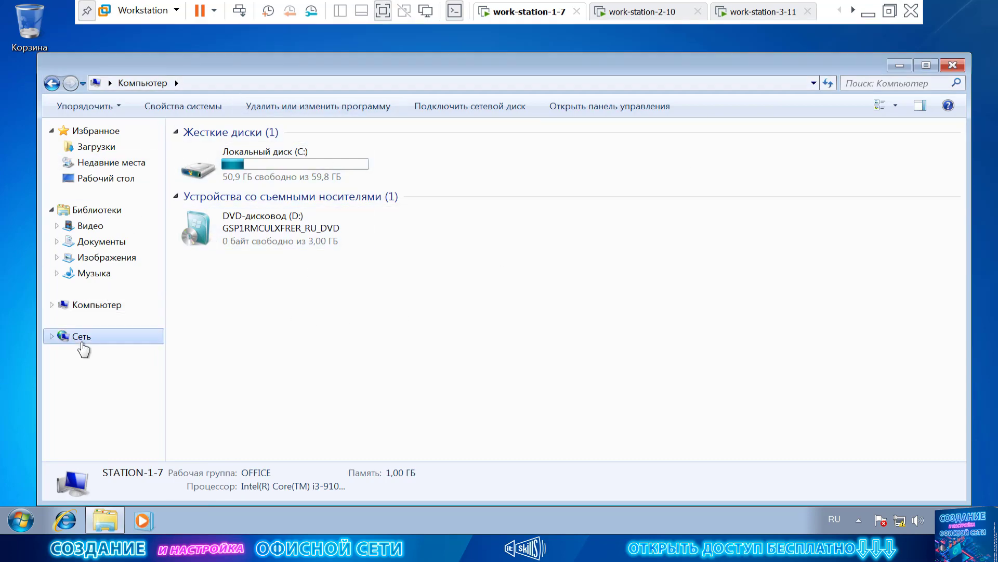
click(207, 83)
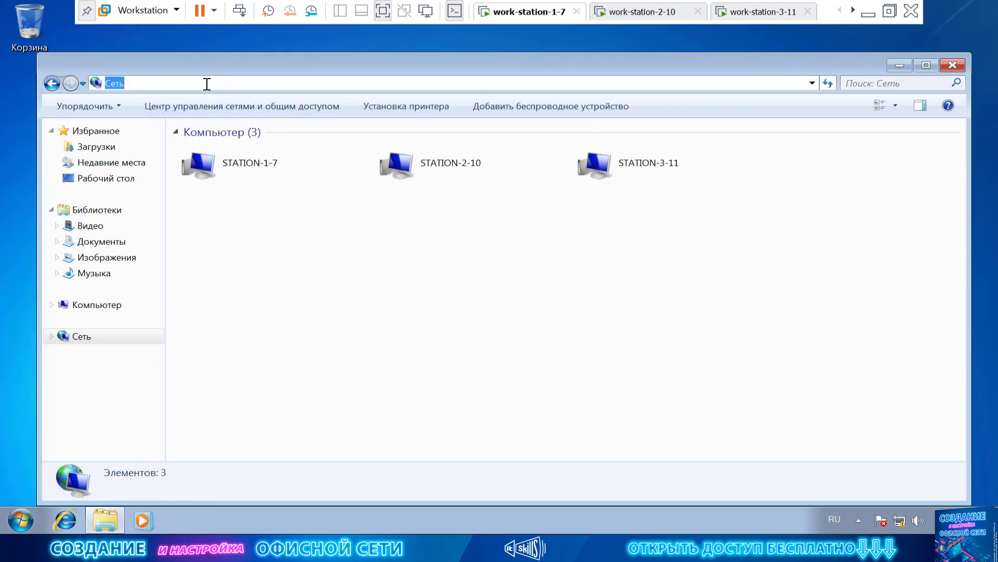
text(\)
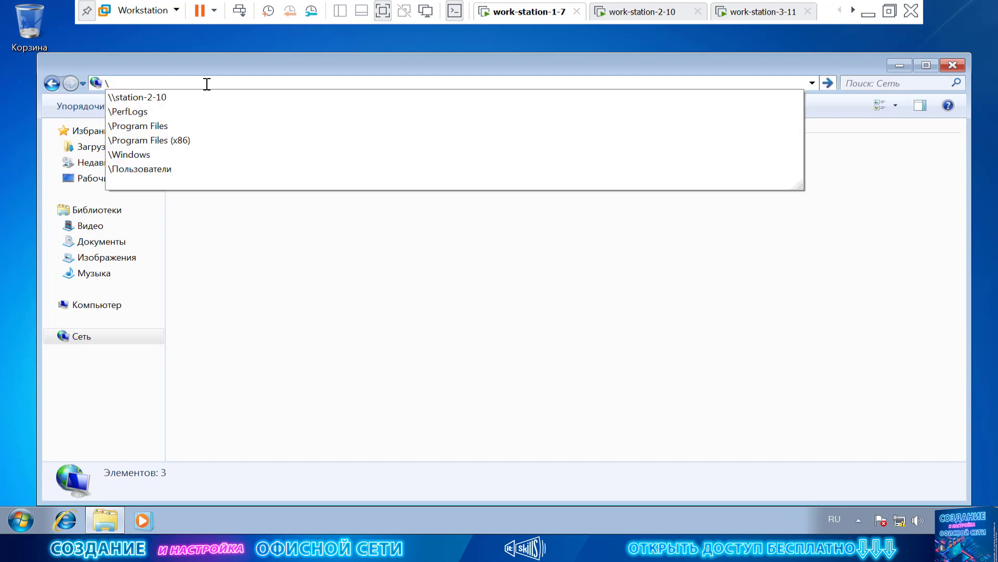
click(421, 357)
double_click(453, 181)
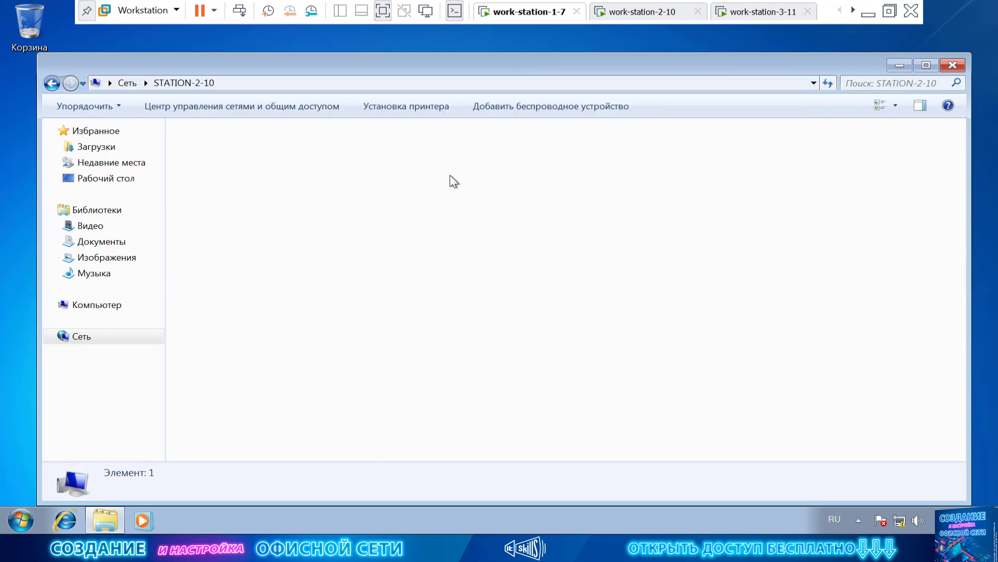
Try to open the hidden E$ share of STATION-2-10 by its network path, and cancel the network password request
click(258, 84)
click(261, 84)
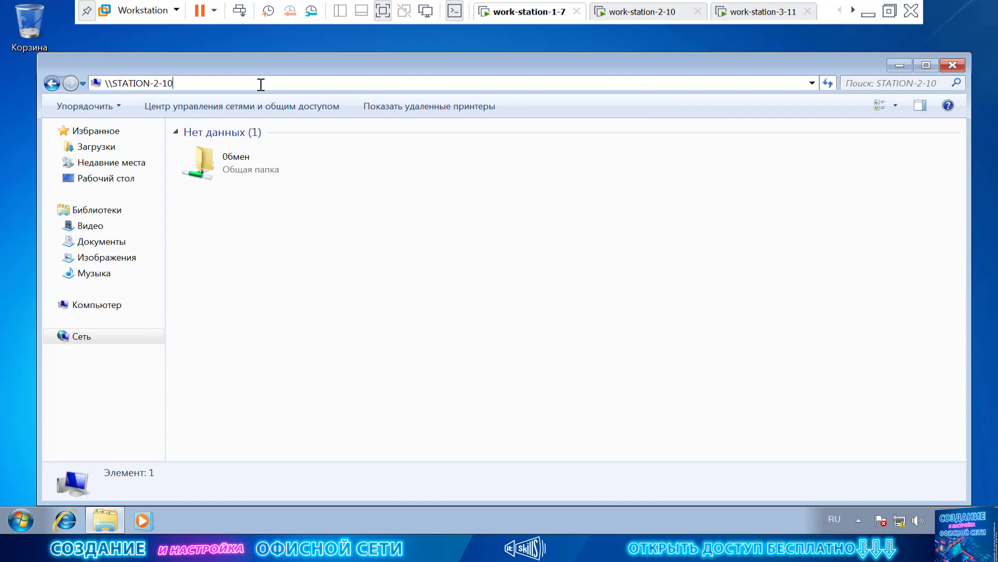
text(\)
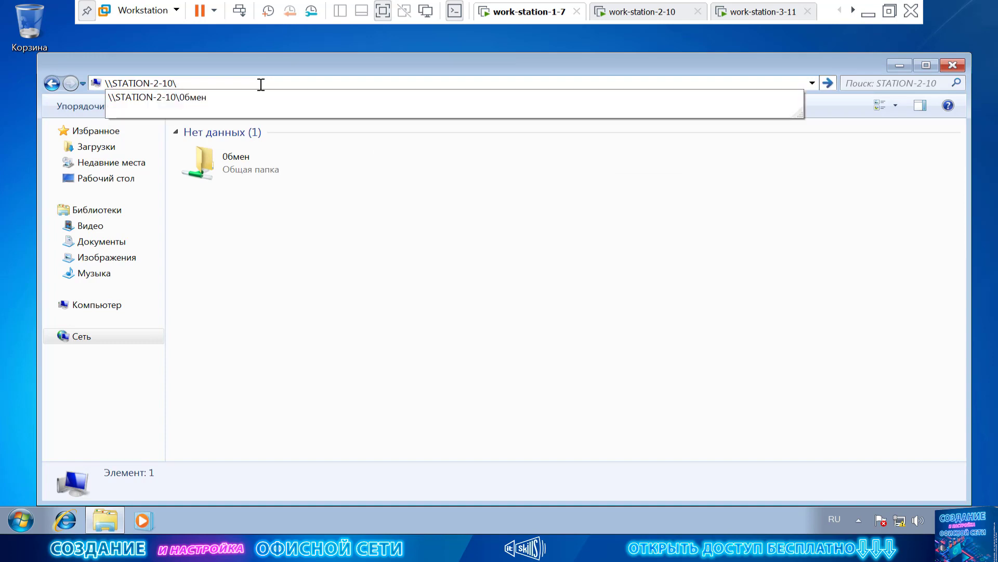
text(у№)
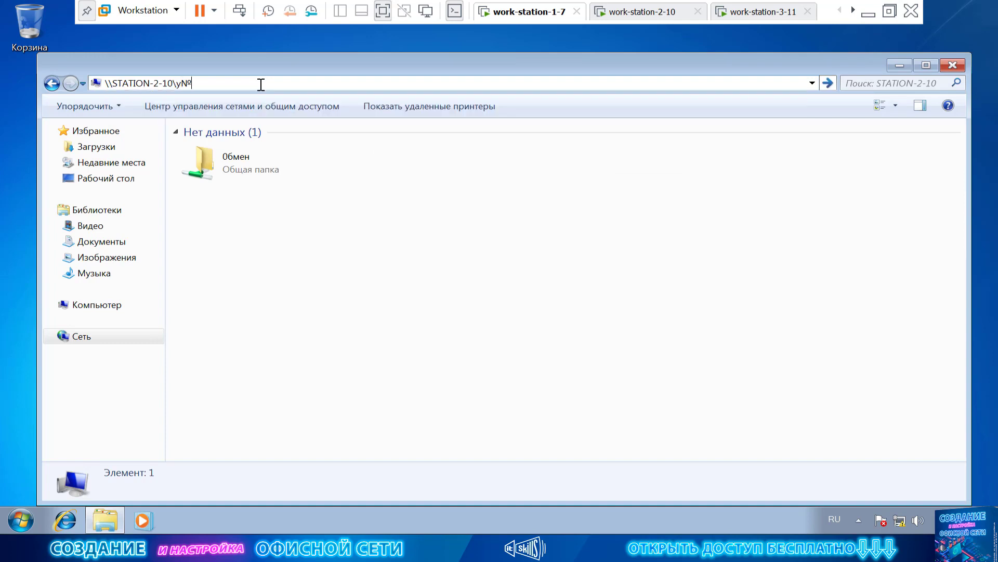
key(BackSpace)
key(BackSpace)
key(alt+shift)
text(e)
key(Return)
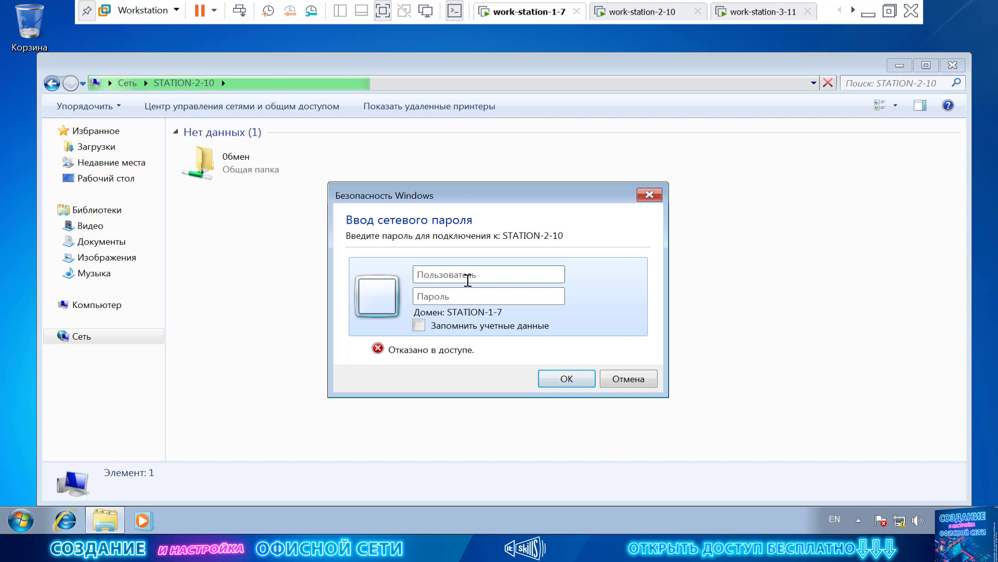
click(622, 382)
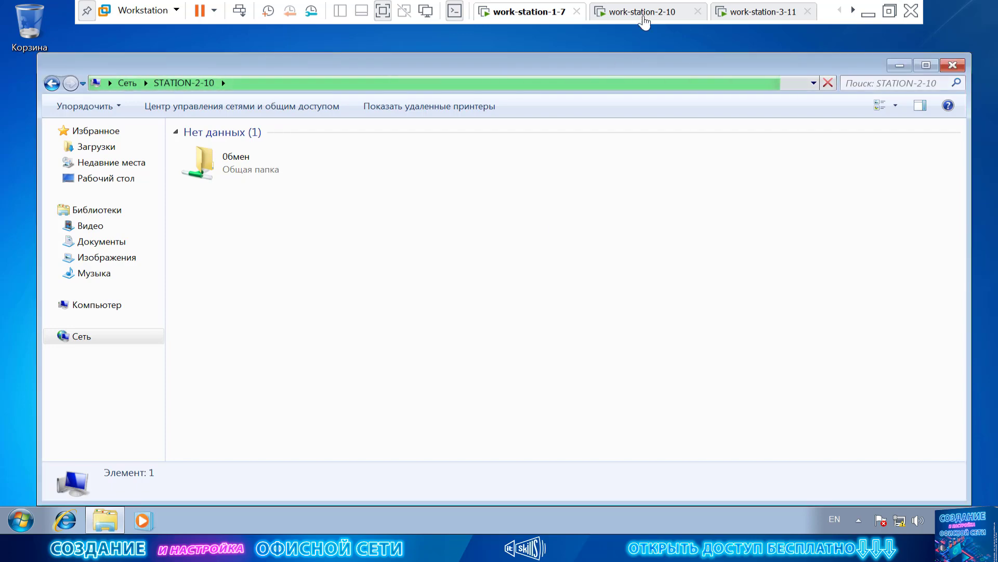
Switch to work-station-2-10 and go through the ADMIN$, C$, E$, IPC$ and 0БМЕН shares in the list
click(640, 14)
click(418, 102)
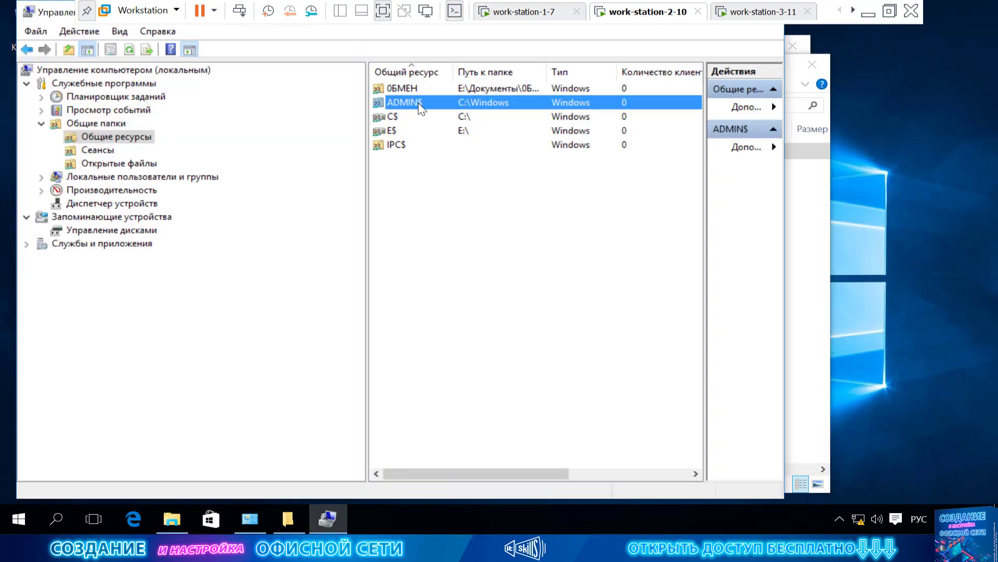
click(408, 114)
click(408, 130)
click(409, 144)
click(417, 85)
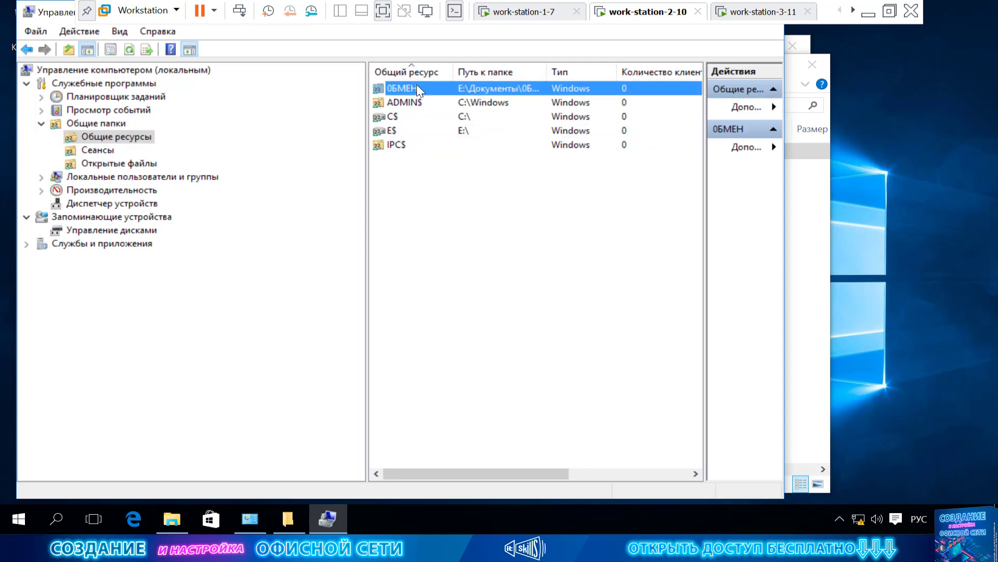
View the general properties and offline settings of the 0БМЕН share, leaving the offline settings unchanged
right_click(416, 86)
click(468, 178)
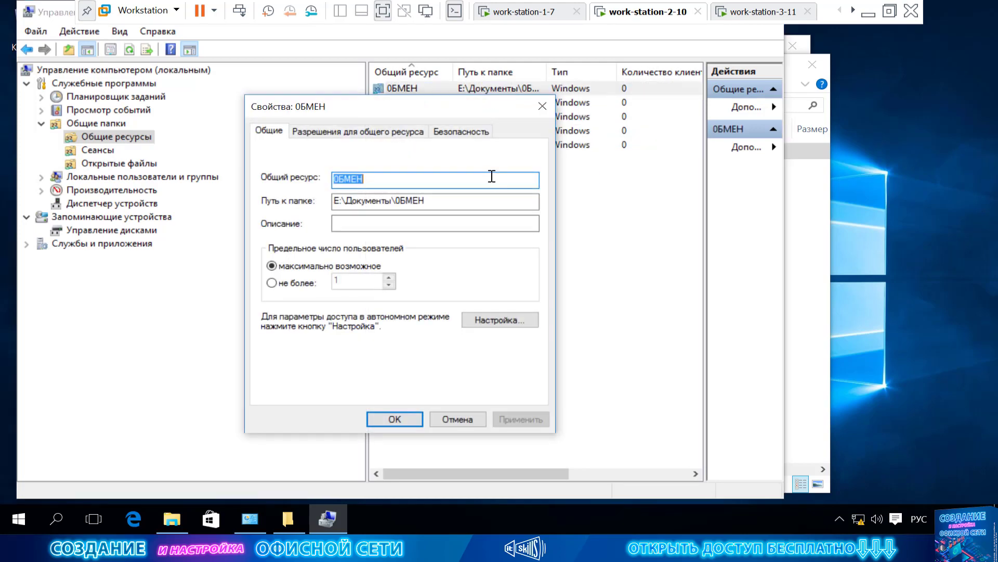
click(501, 319)
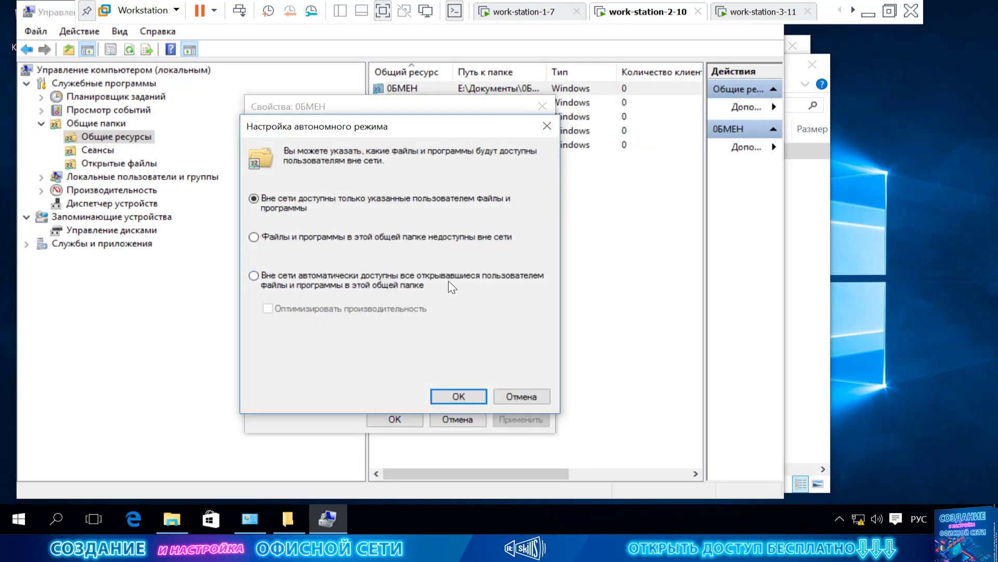
click(521, 396)
Review the 0БМЕН share's permissions for Все and Администраторы and its security settings, and close the properties without changes
click(373, 132)
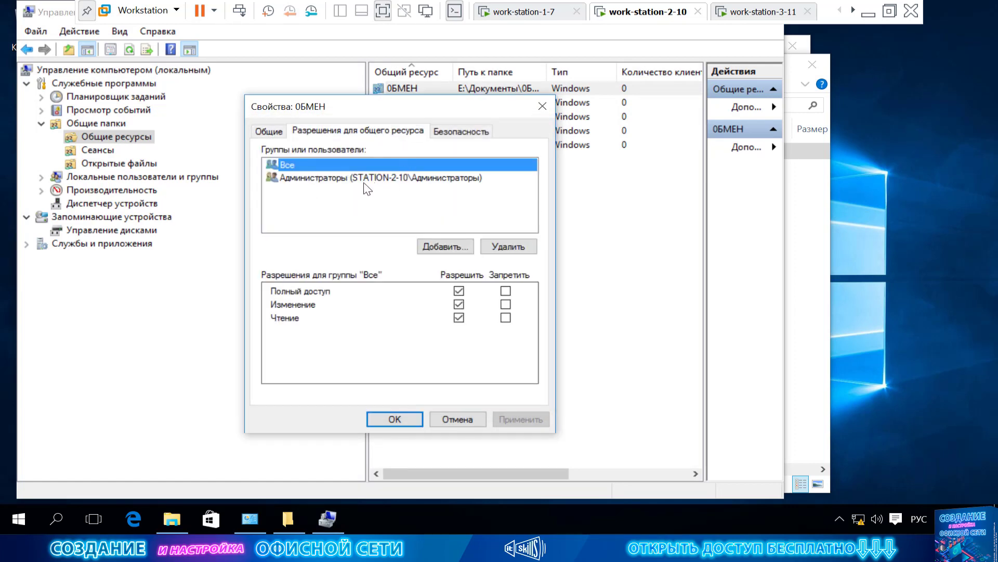
click(322, 179)
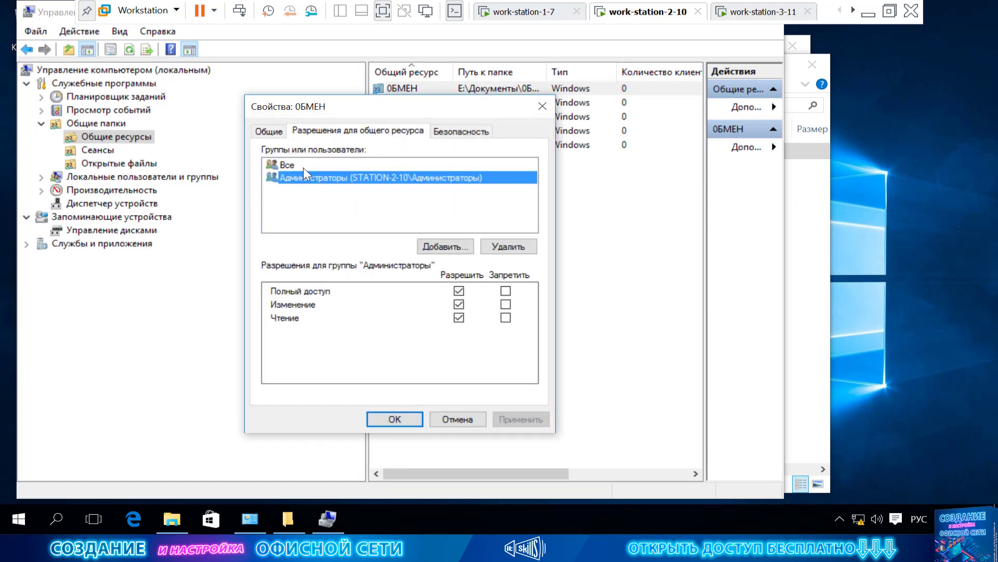
click(301, 165)
click(315, 179)
click(460, 133)
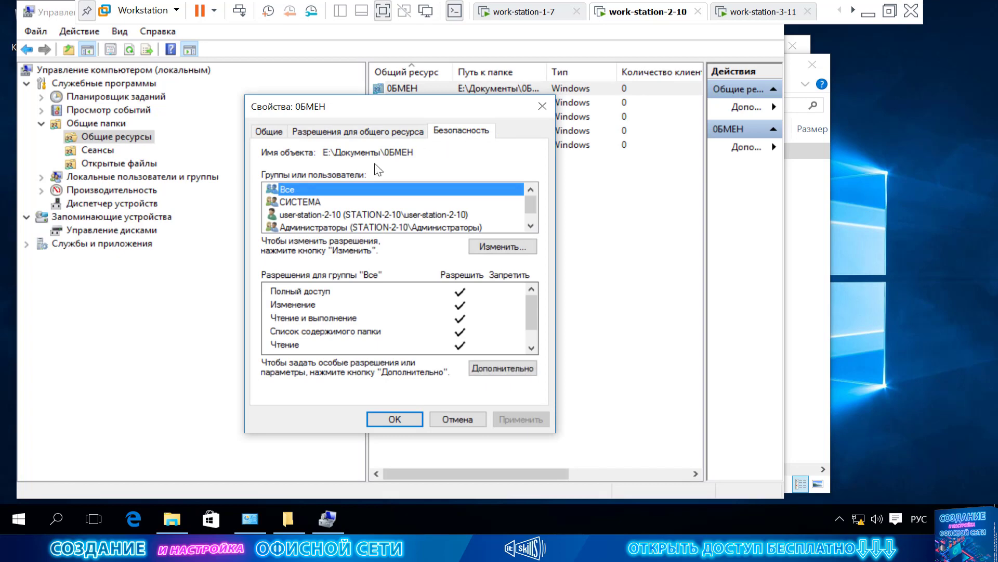
click(269, 131)
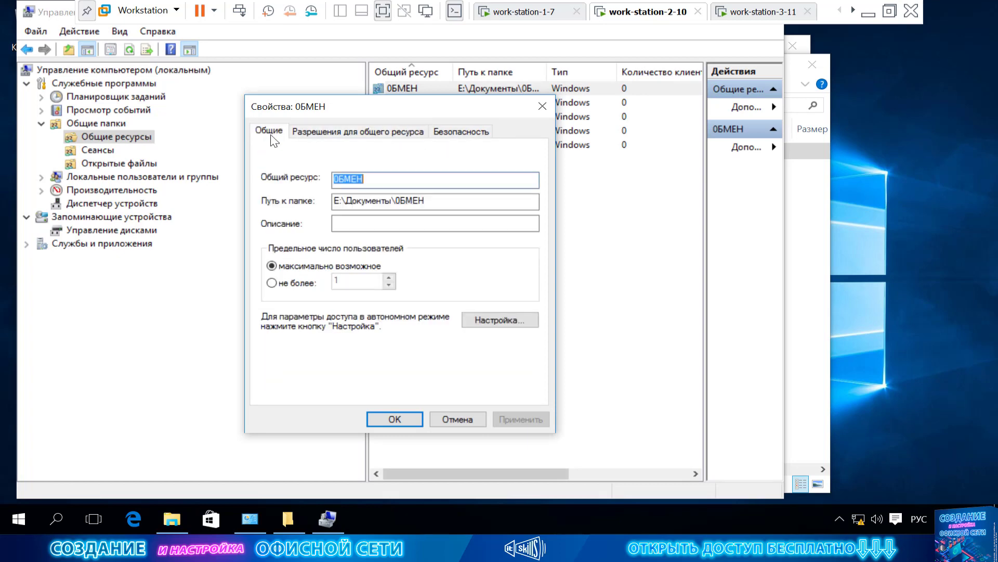
click(460, 420)
List the sessions connected to the computer's shared folders and refresh the list
click(111, 154)
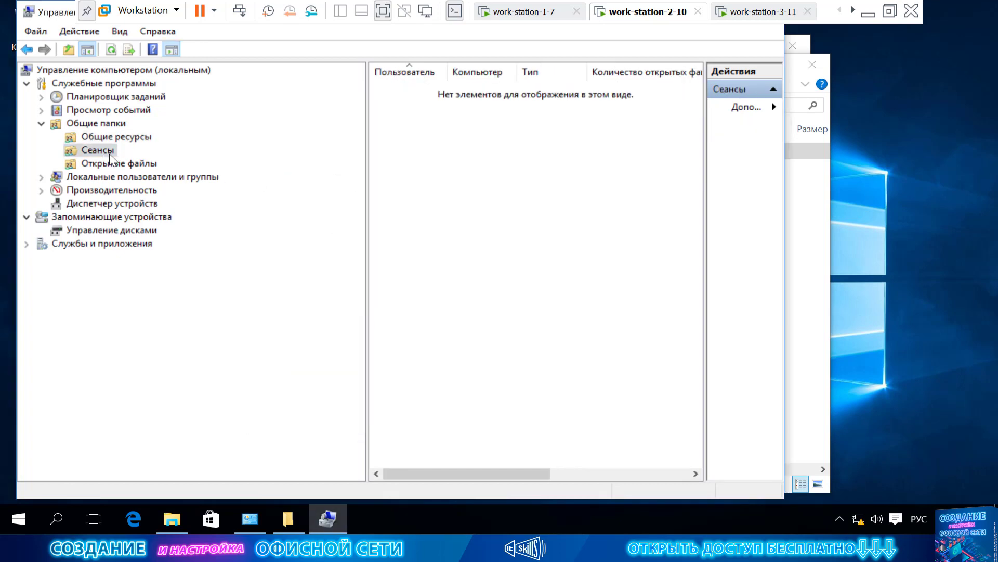
right_click(422, 168)
click(482, 215)
Switch to work-station-1-7, open the shared folder 0бмен on STATION-2-10 and refresh its contents
click(546, 13)
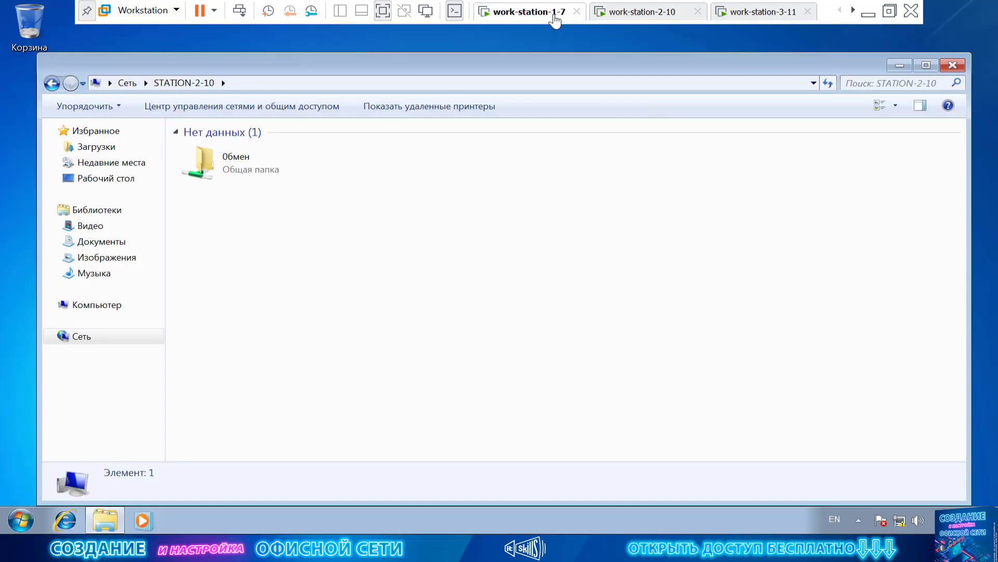
double_click(244, 172)
right_click(304, 250)
click(327, 298)
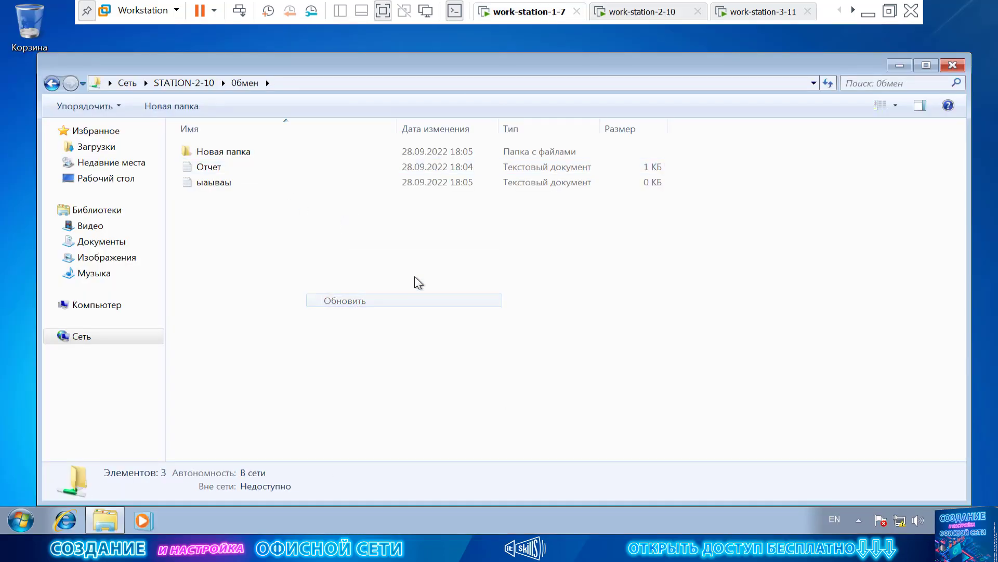
Switch to work-station-2-10, refresh the sessions list and examine the guest session's details across the columns
click(590, 16)
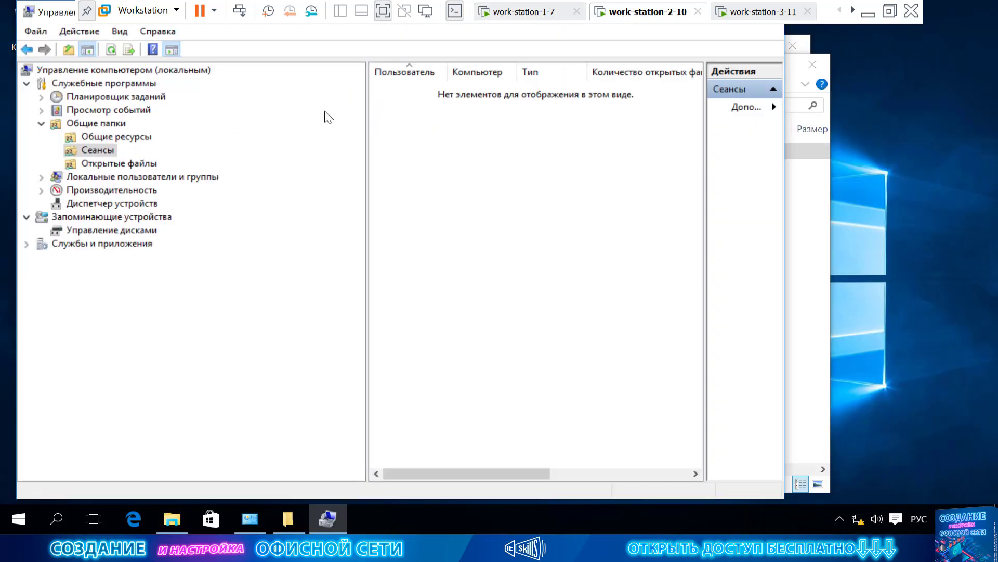
right_click(396, 159)
click(447, 211)
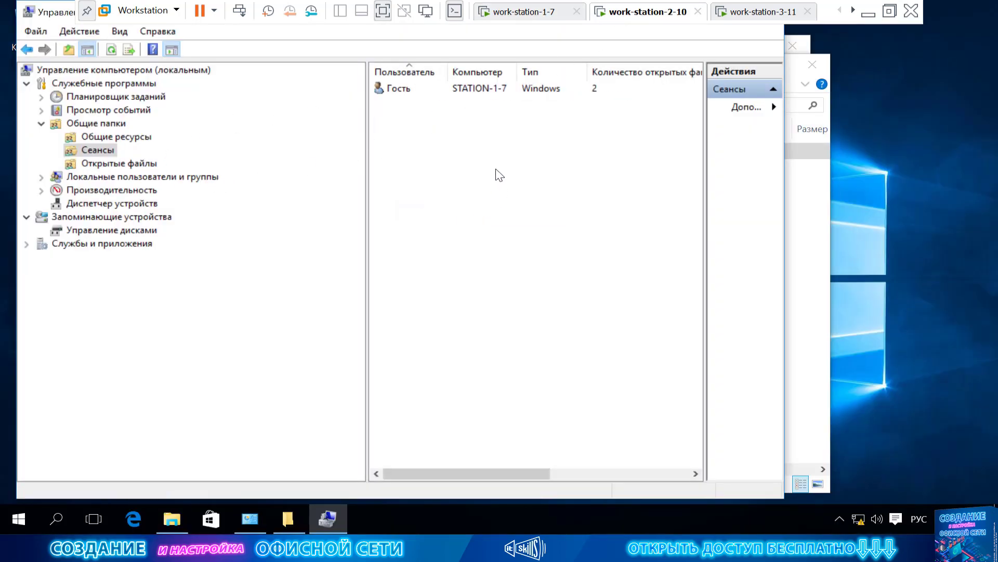
click(428, 96)
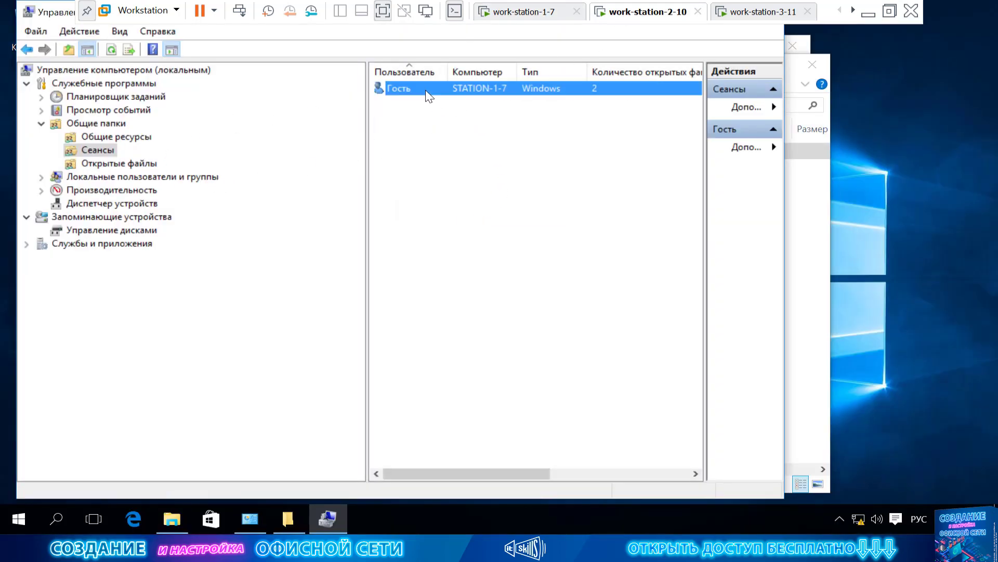
drag(451, 73, 466, 73)
double_click(465, 73)
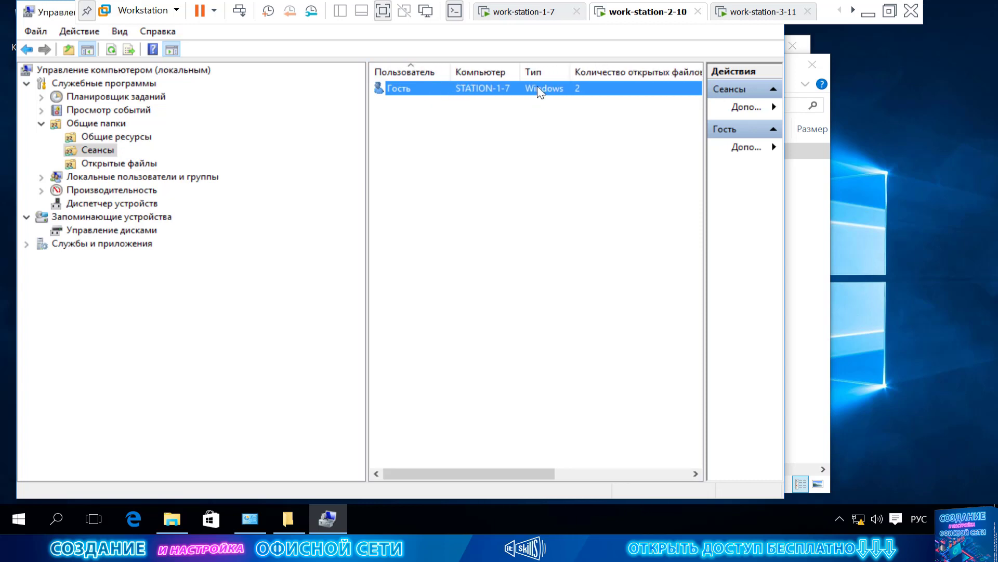
drag(524, 474, 472, 415)
List the files opened over the network and widen the Открытый файл column enough to read the full paths
click(140, 165)
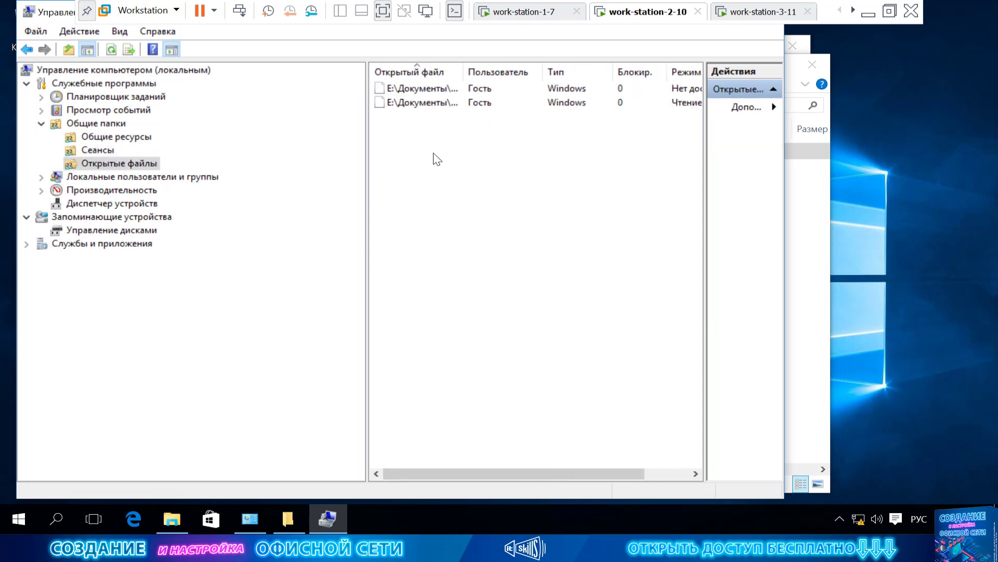
drag(463, 71, 531, 71)
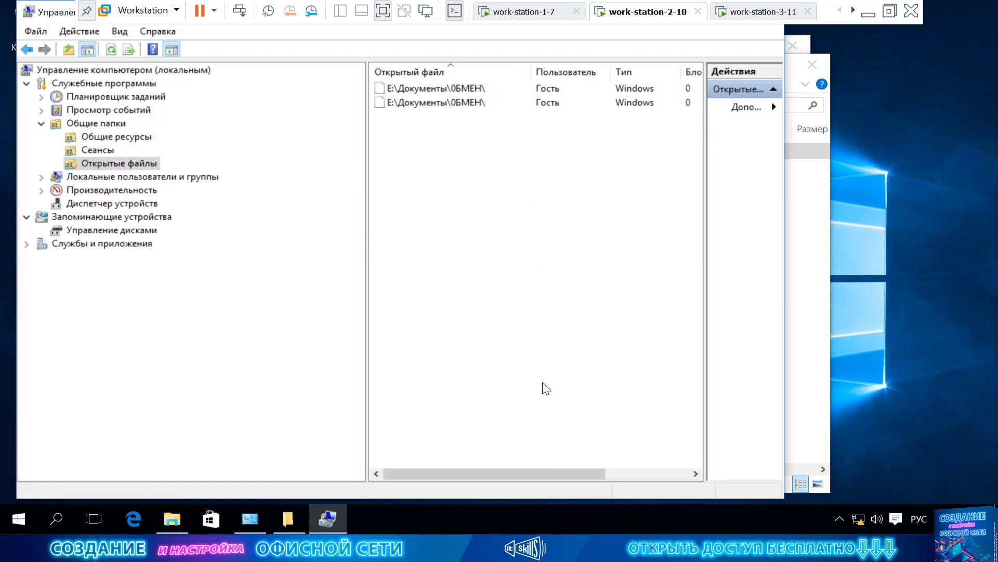
click(552, 89)
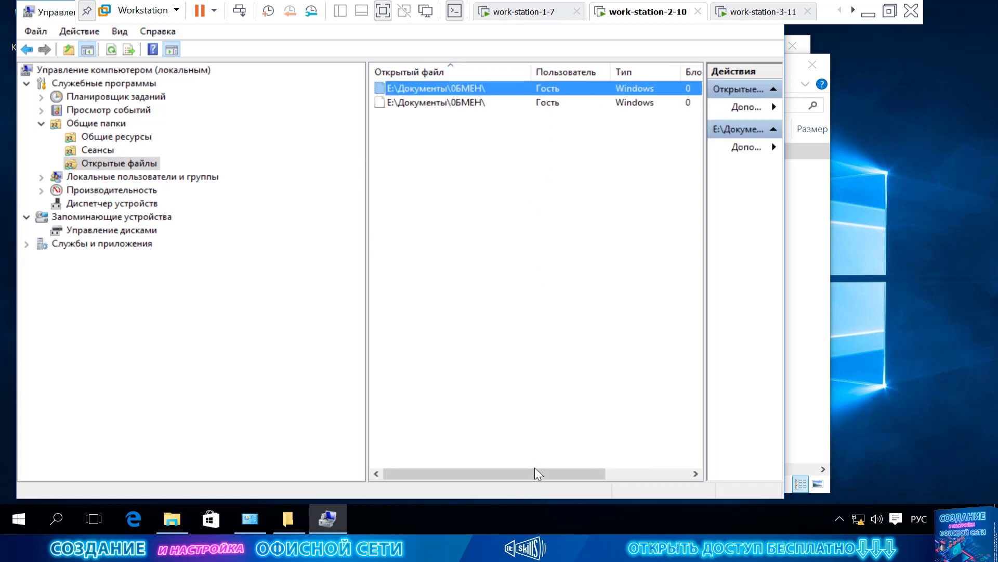
Examine the user, lock and open mode details of the open file entries, and refresh the list
drag(537, 471, 618, 475)
click(482, 102)
click(482, 88)
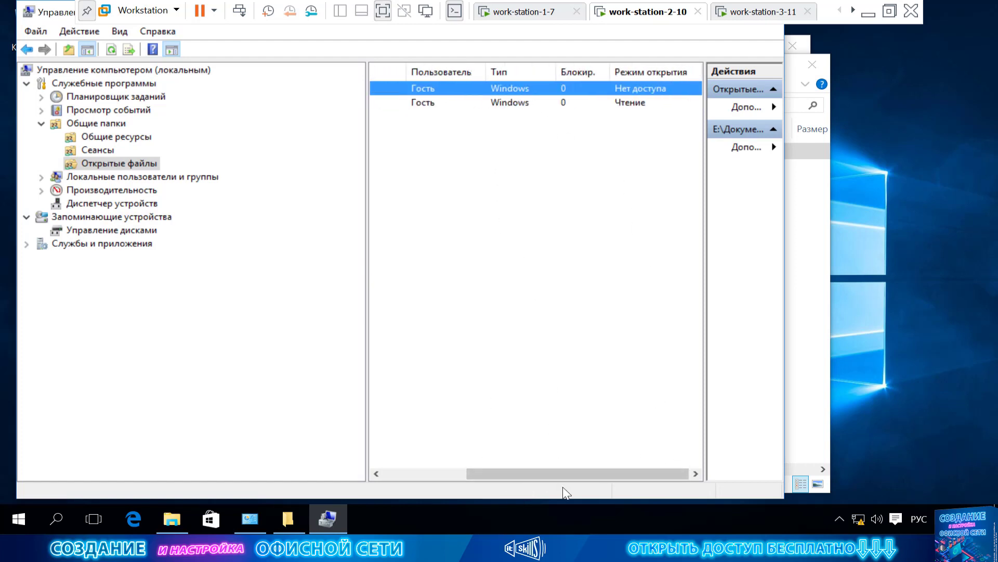
drag(552, 474, 462, 467)
click(483, 272)
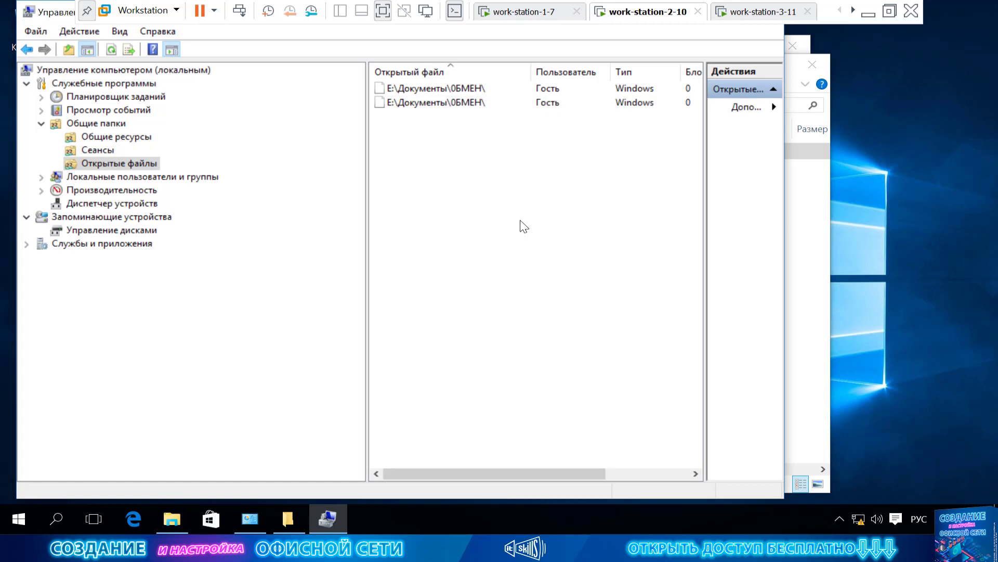
right_click(520, 220)
click(495, 214)
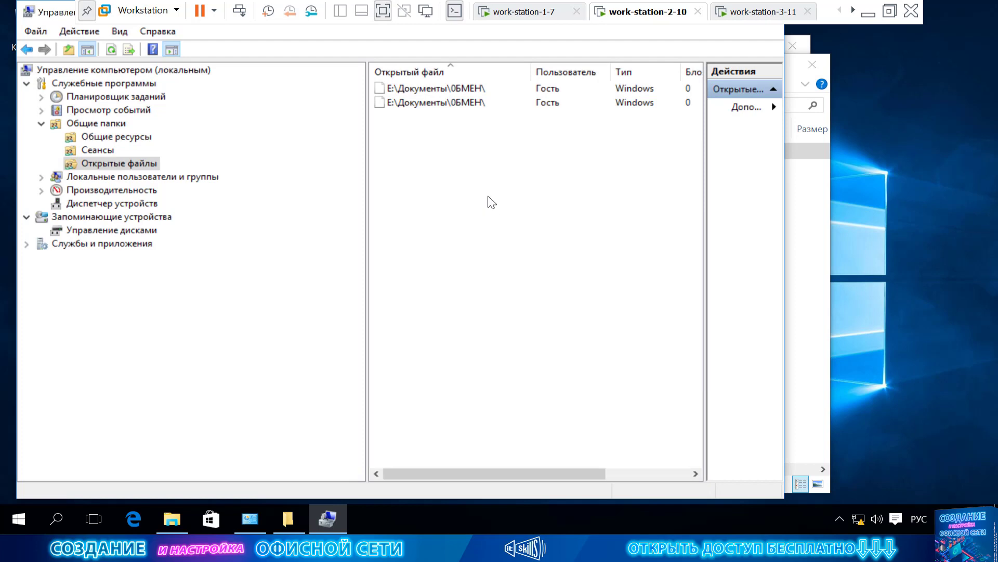